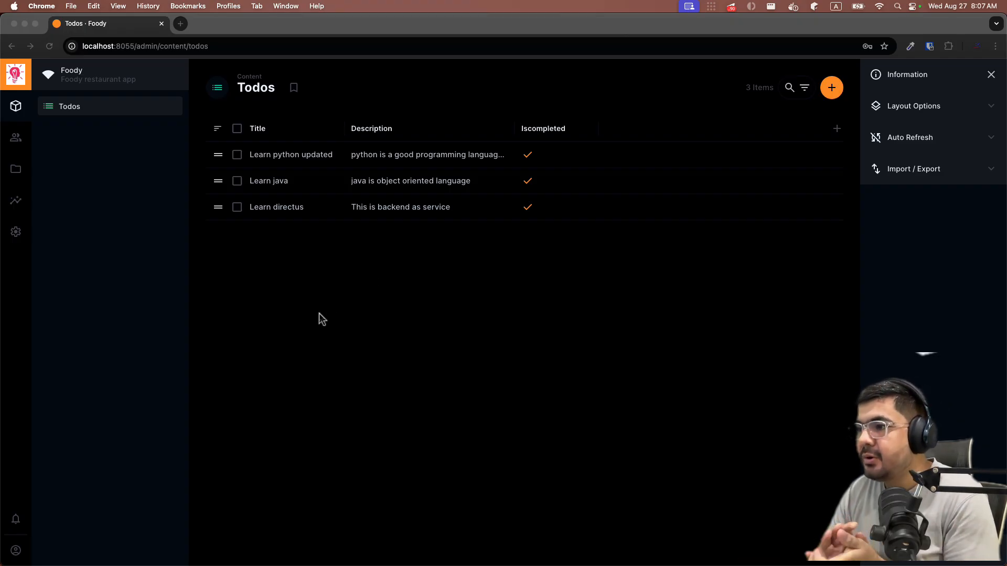
- Look over the Todos collection settings and the Learn python updated item before making changes
{"action": "left_click", "coordinate": [59, 226]}
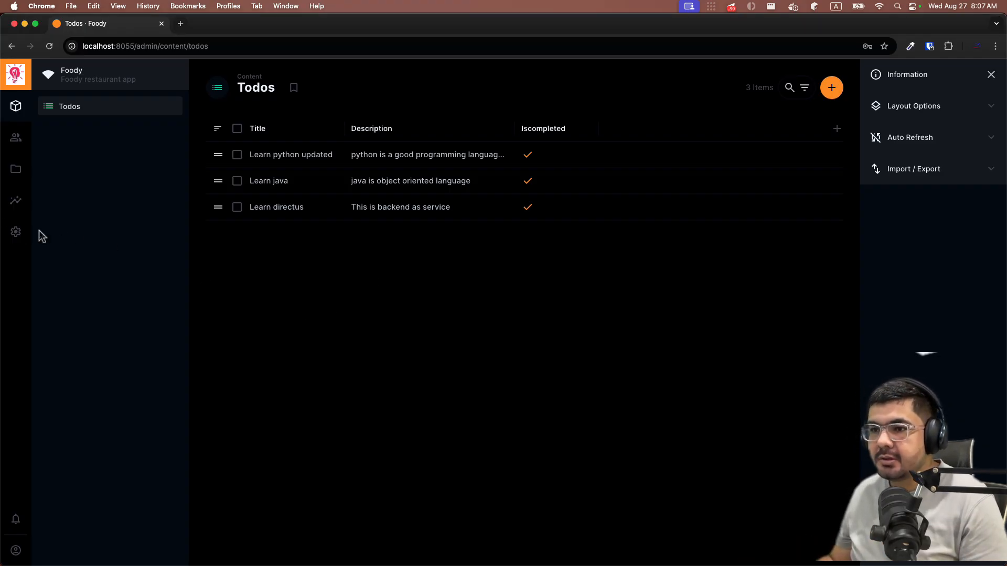
{"action": "left_click", "coordinate": [16, 231]}
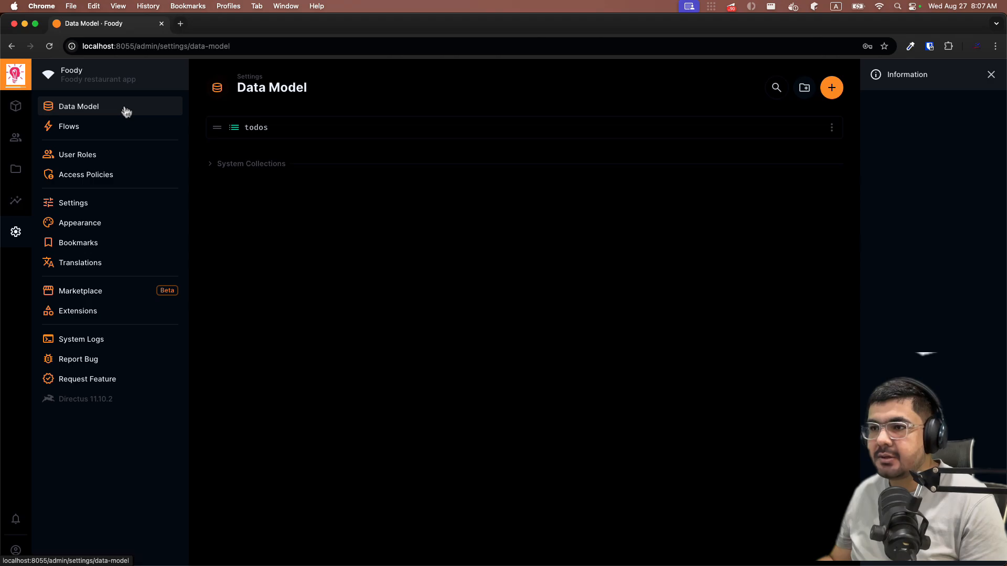
{"action": "left_click", "coordinate": [238, 128]}
{"action": "scroll", "coordinate": [616, 279], "scroll_direction": "down", "scroll_amount": 10}
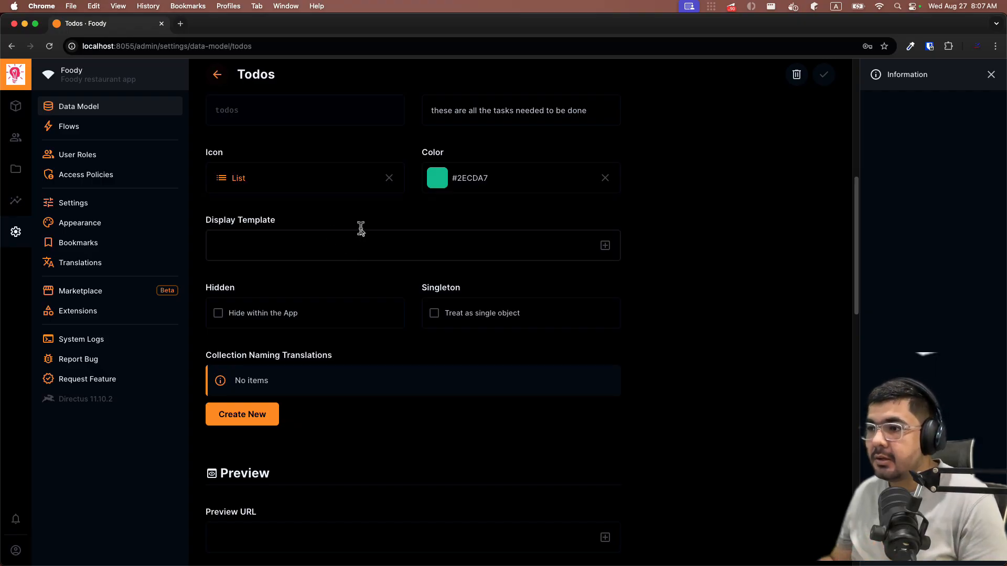
{"action": "left_click", "coordinate": [16, 106]}
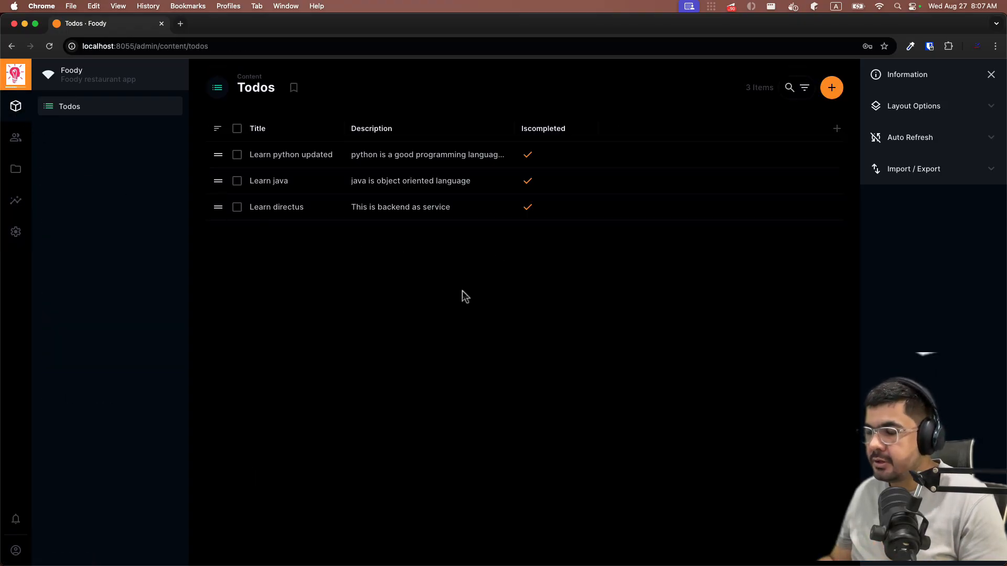
{"action": "left_click", "coordinate": [281, 154]}
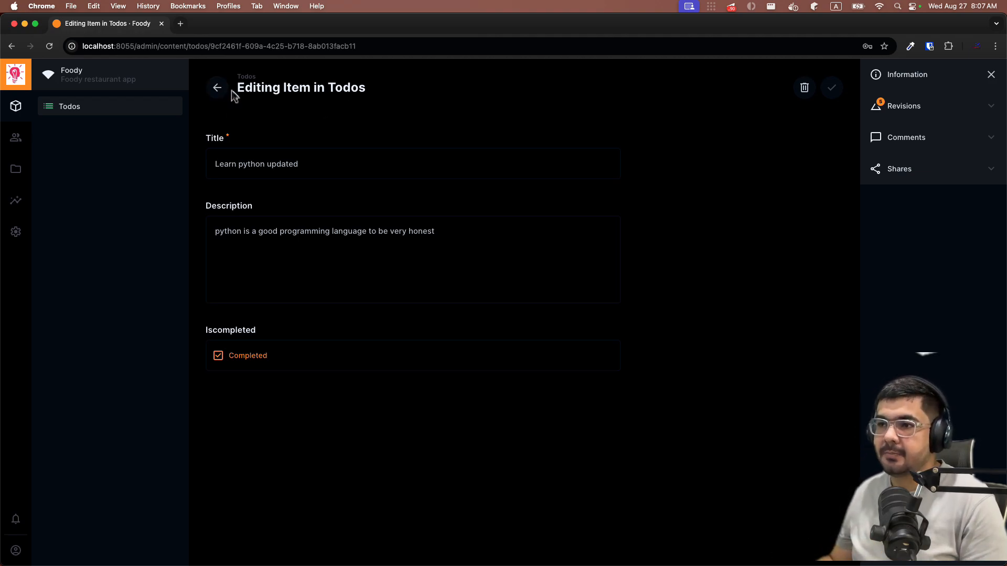
{"action": "left_click", "coordinate": [218, 88]}
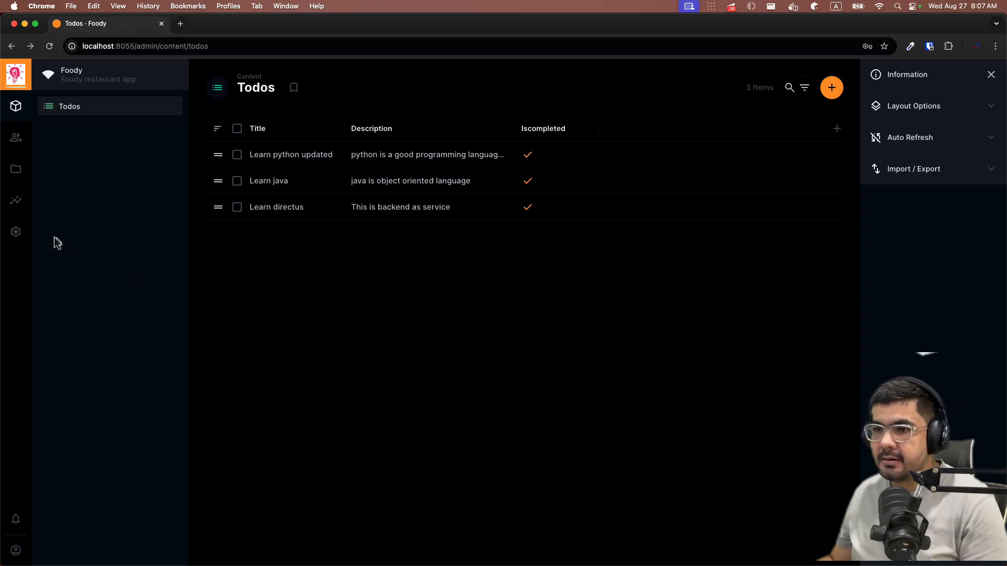
- Set the Todos display template to Title, save it, and open Learn python updated to verify
{"action": "left_click", "coordinate": [16, 231]}
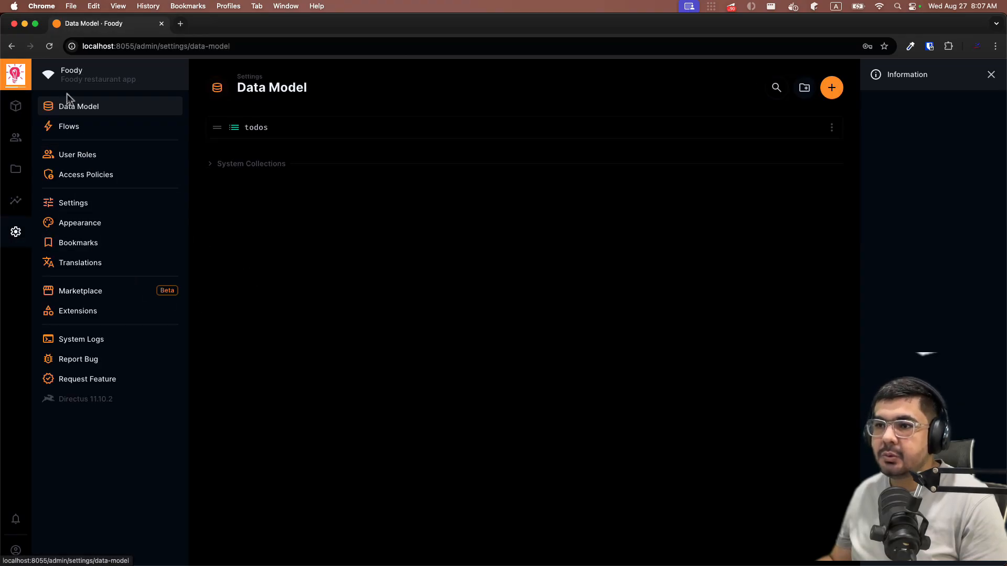
{"action": "left_click", "coordinate": [300, 134]}
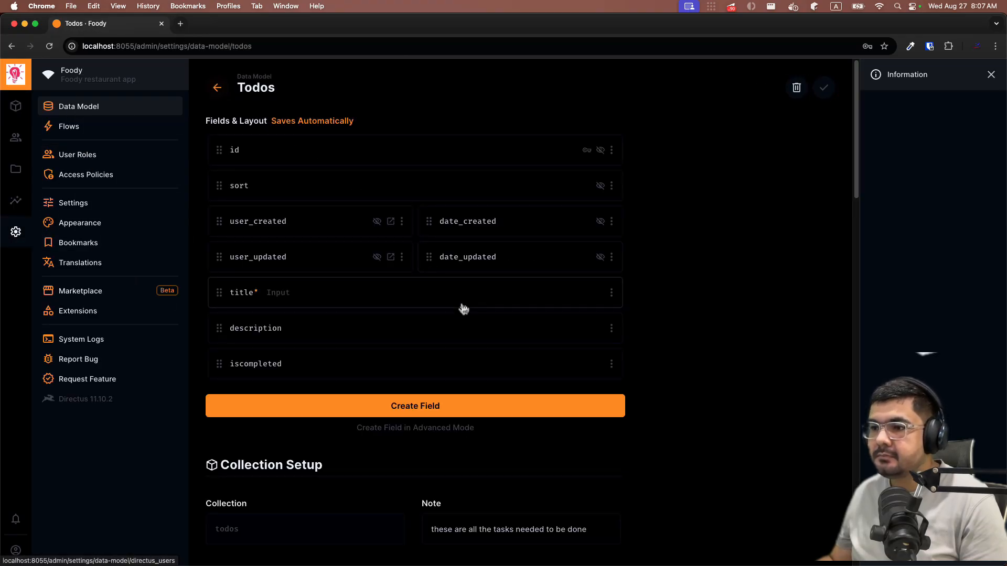
{"action": "scroll", "coordinate": [461, 308], "scroll_direction": "down", "scroll_amount": 10}
{"action": "left_click", "coordinate": [291, 181]}
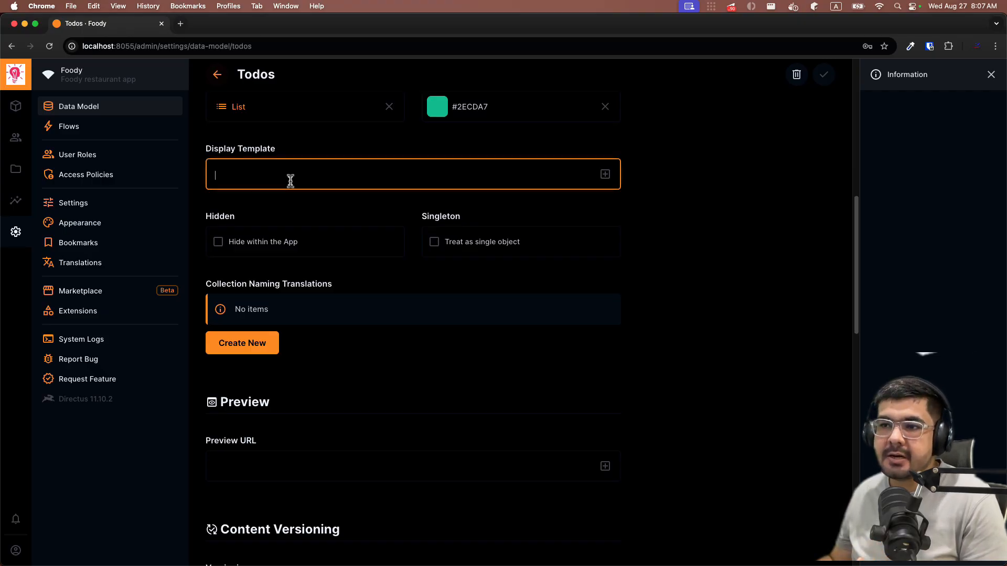
{"action": "left_click", "coordinate": [605, 175]}
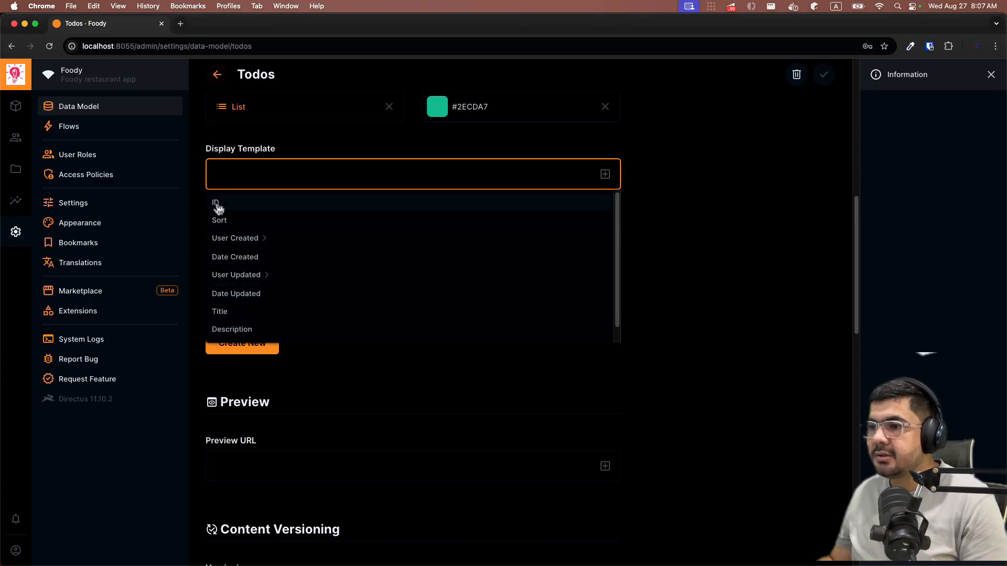
{"action": "scroll", "coordinate": [281, 309], "scroll_direction": "down", "scroll_amount": 1}
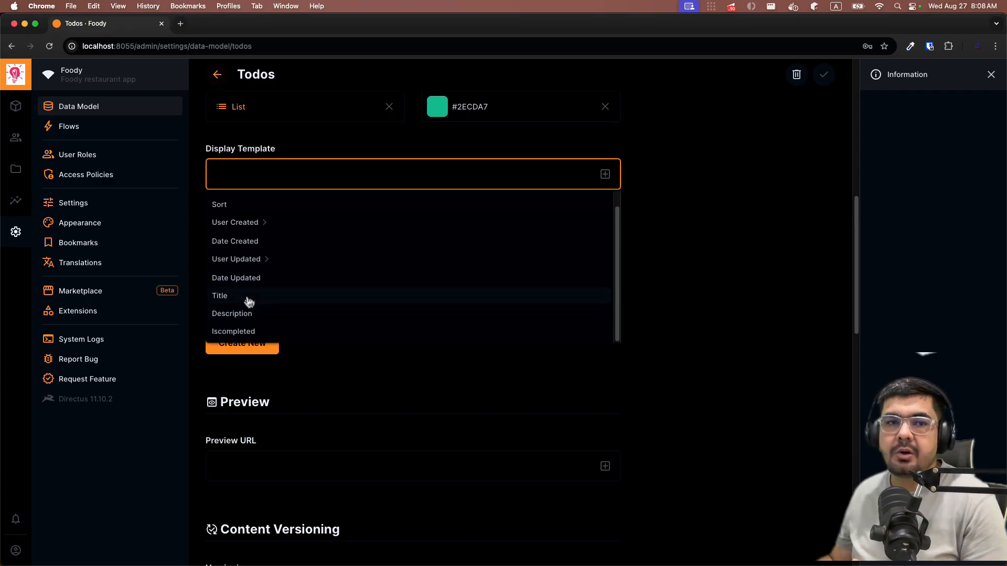
{"action": "left_click", "coordinate": [248, 297]}
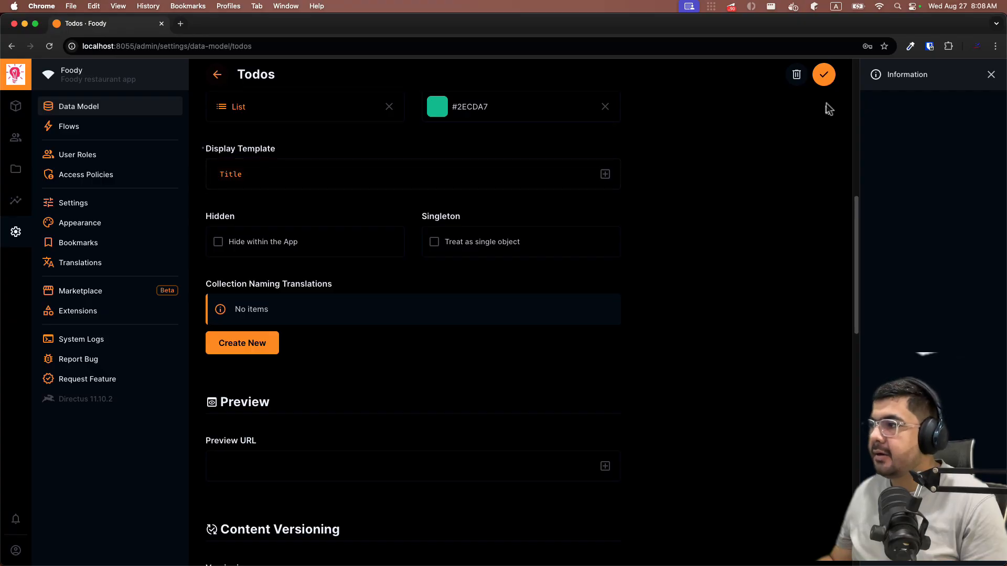
{"action": "left_click", "coordinate": [823, 75]}
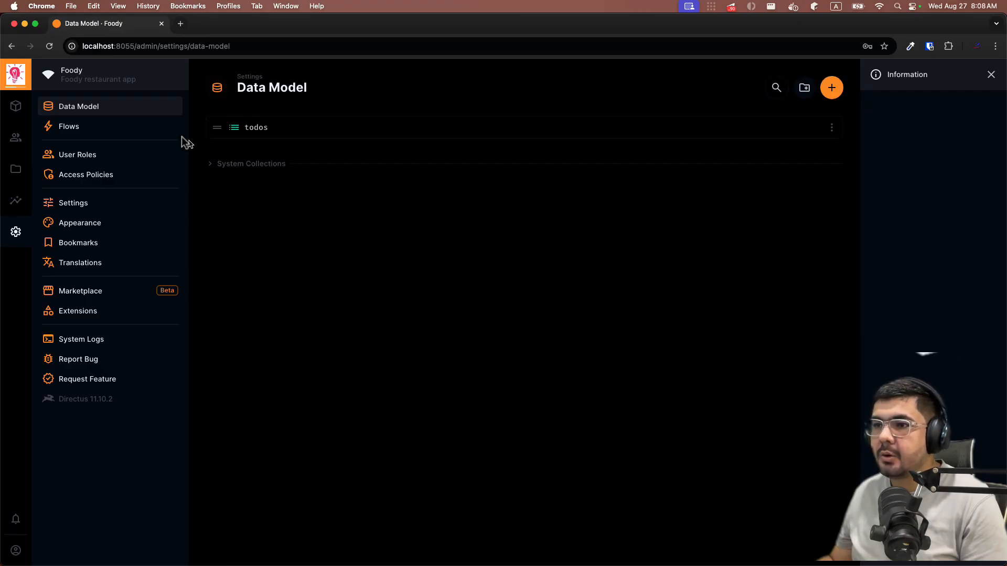
{"action": "left_click", "coordinate": [15, 106]}
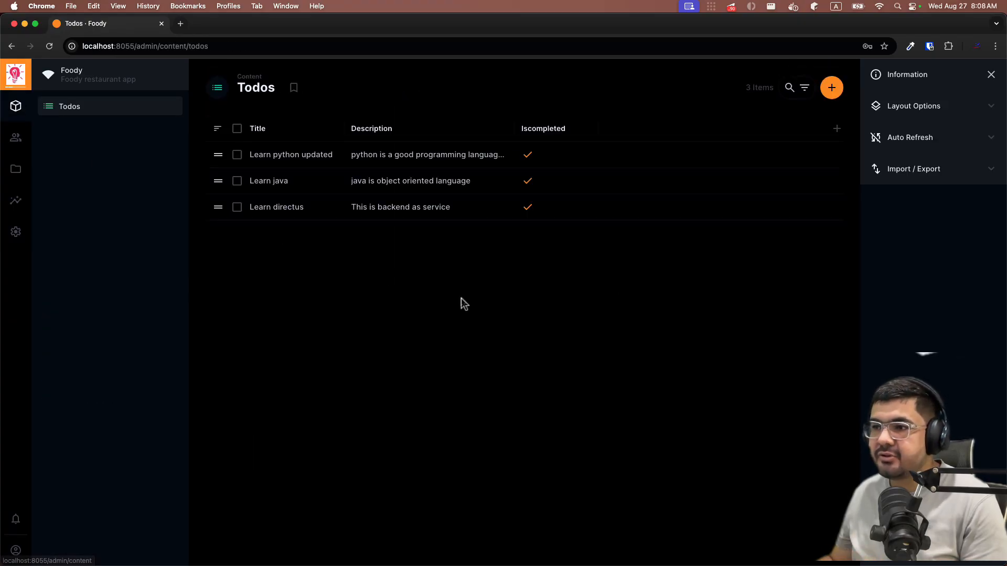
{"action": "left_click", "coordinate": [300, 157]}
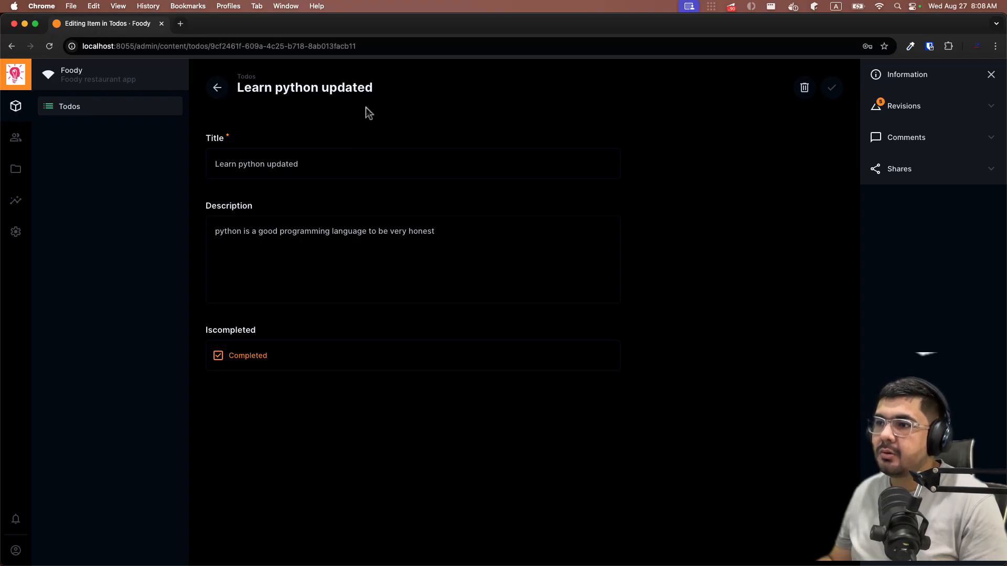
- Extend the Todos display template to 'Title ( Description )' and save the collection settings
{"action": "left_click", "coordinate": [16, 231]}
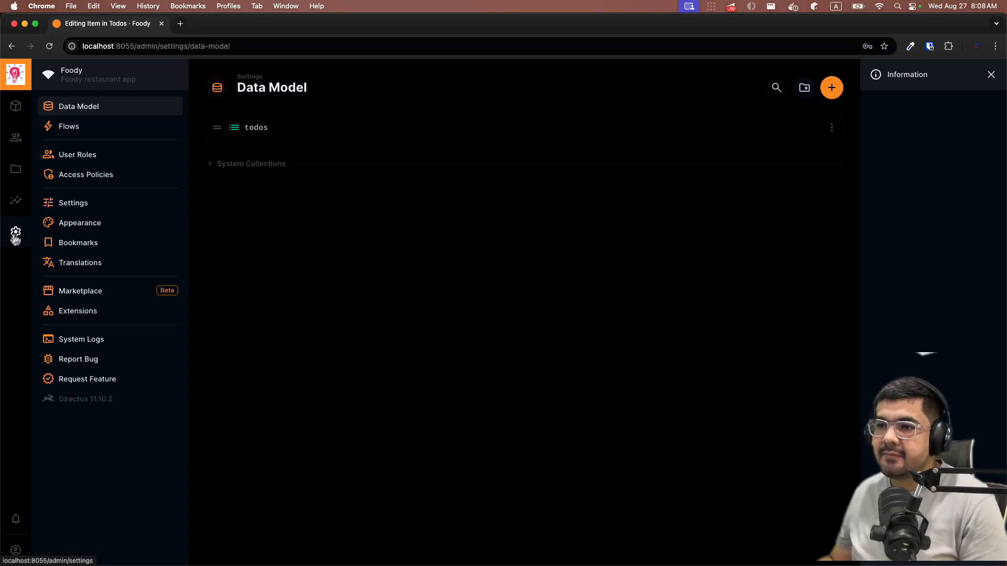
{"action": "left_click", "coordinate": [298, 130]}
{"action": "scroll", "coordinate": [520, 306], "scroll_direction": "down", "scroll_amount": 4}
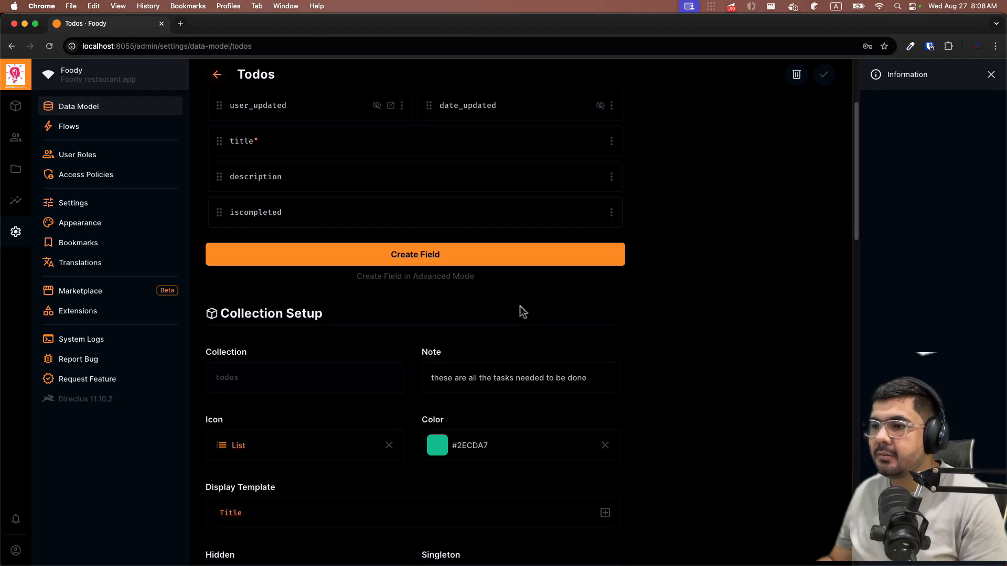
{"action": "scroll", "coordinate": [339, 253], "scroll_direction": "down", "scroll_amount": 4}
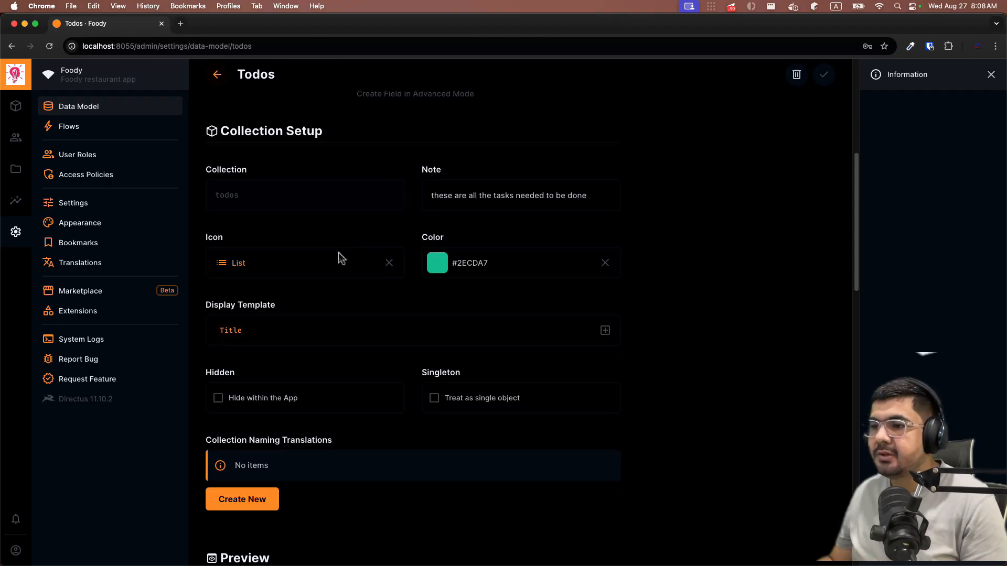
{"action": "left_click", "coordinate": [487, 336]}
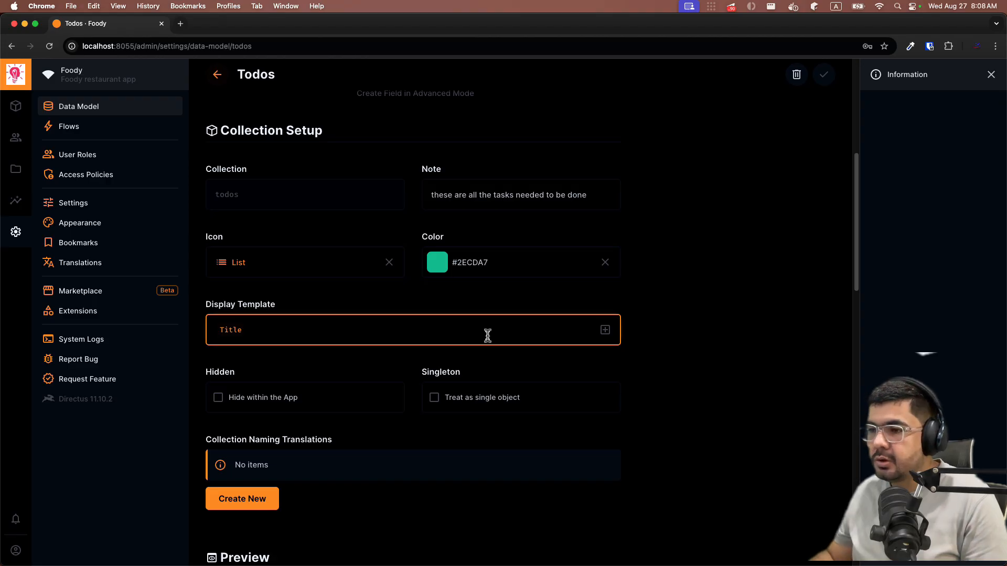
{"action": "left_click", "coordinate": [605, 330]}
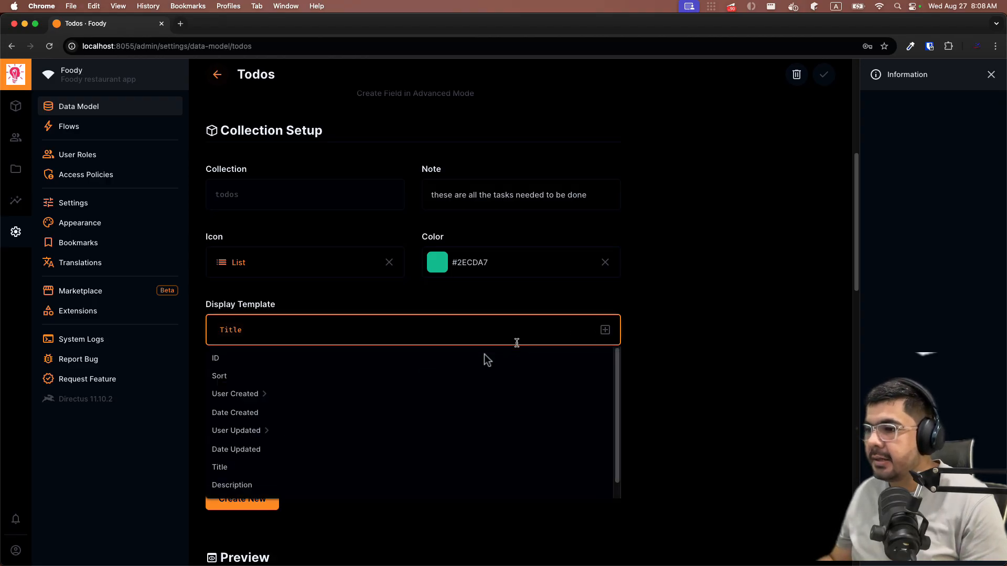
{"action": "scroll", "coordinate": [232, 461], "scroll_direction": "down", "scroll_amount": 1}
{"action": "left_click", "coordinate": [233, 467]}
{"action": "left_click", "coordinate": [245, 332]}
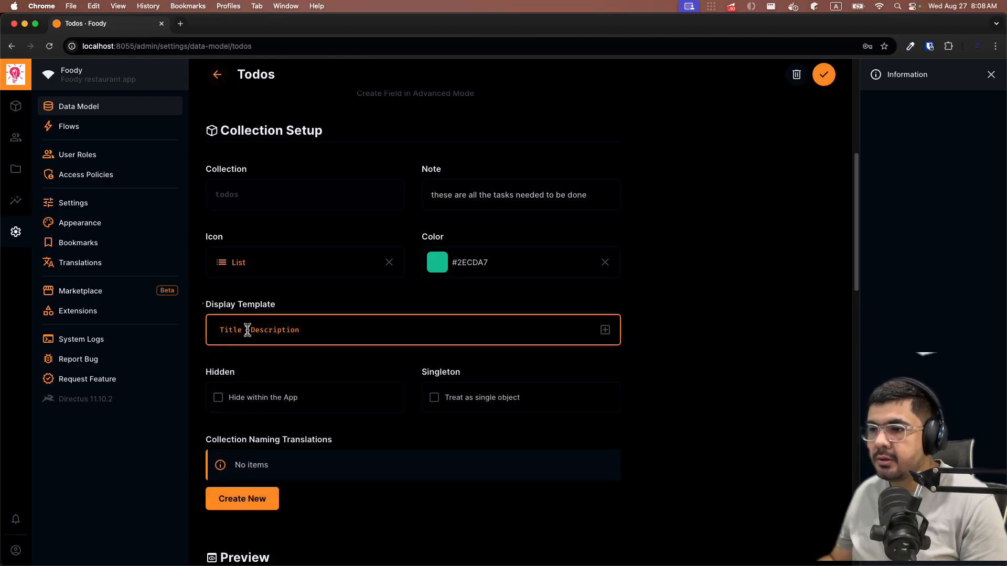
{"action": "type", "text": "("}
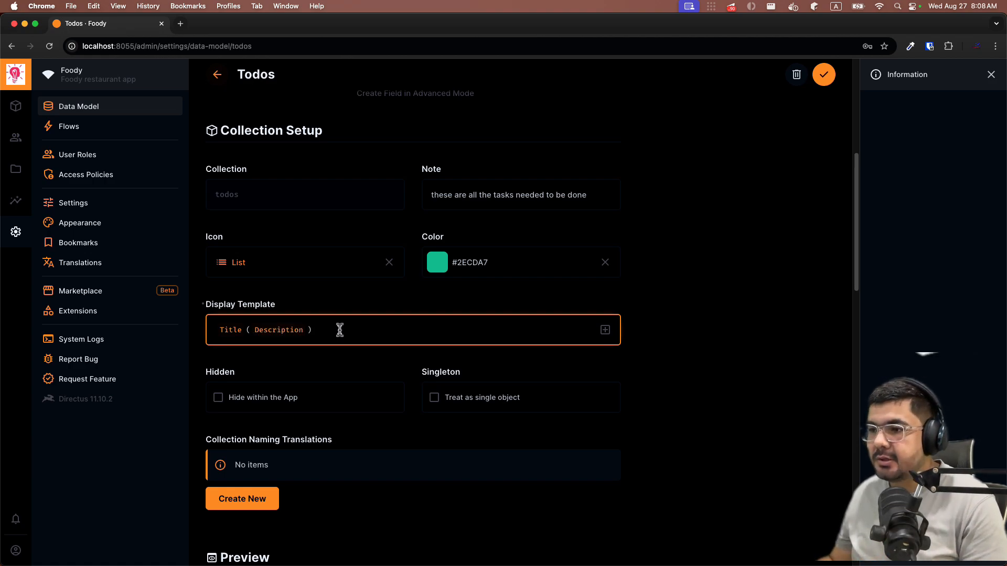
{"action": "left_click", "coordinate": [824, 75]}
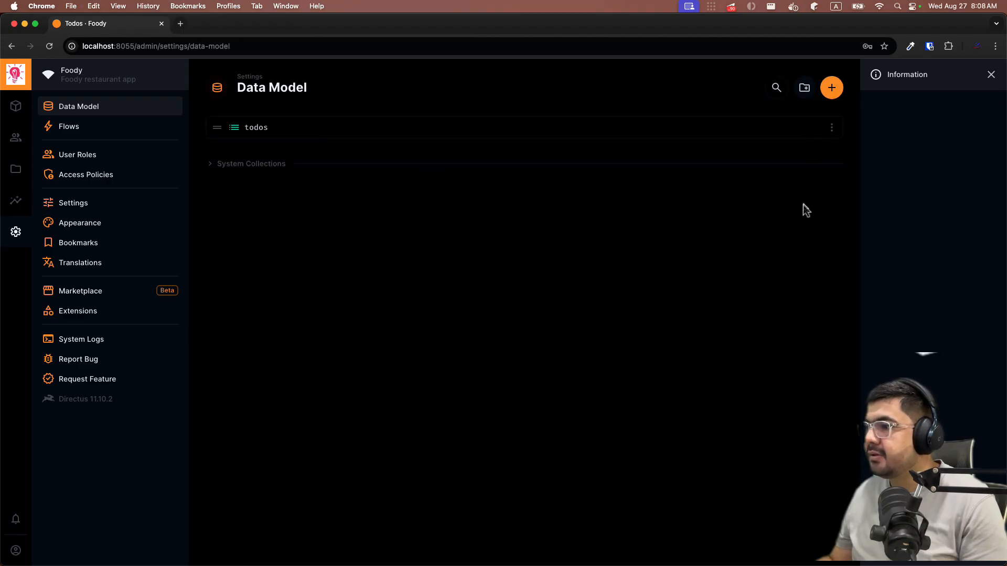
- Open the Learn java item to see its title-and-description header, then go back to Todos
{"action": "left_click", "coordinate": [16, 106]}
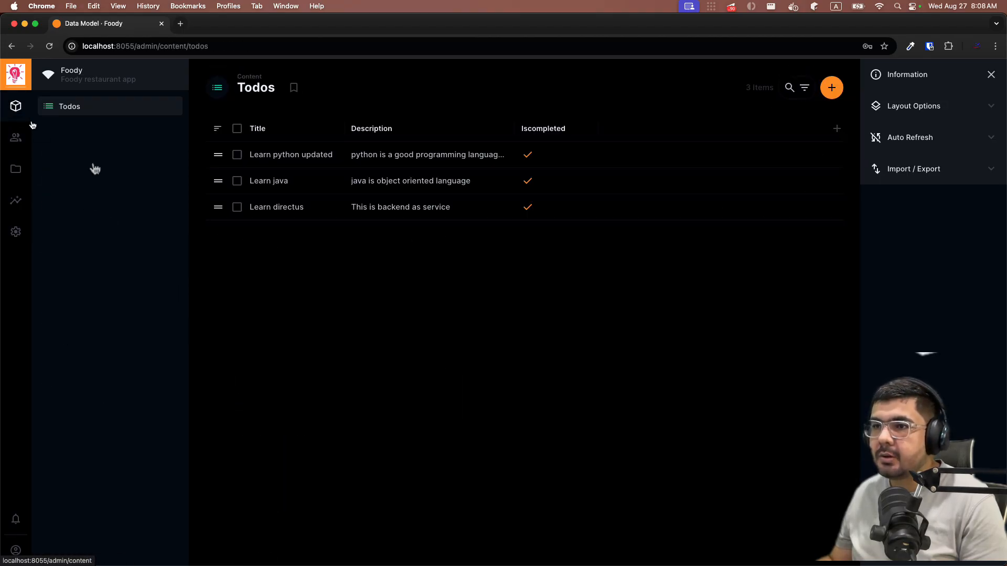
{"action": "left_click", "coordinate": [269, 187]}
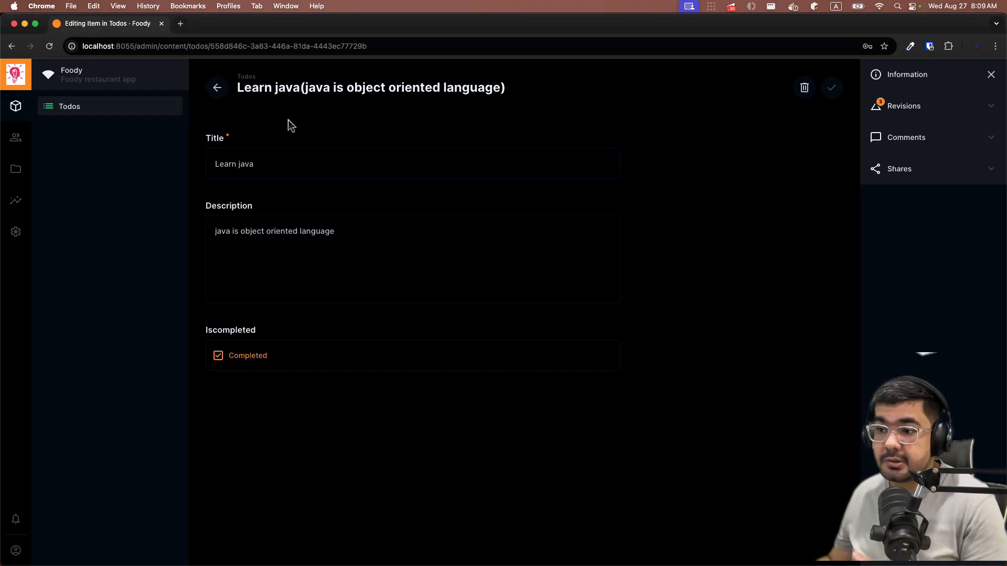
{"action": "left_click", "coordinate": [217, 87]}
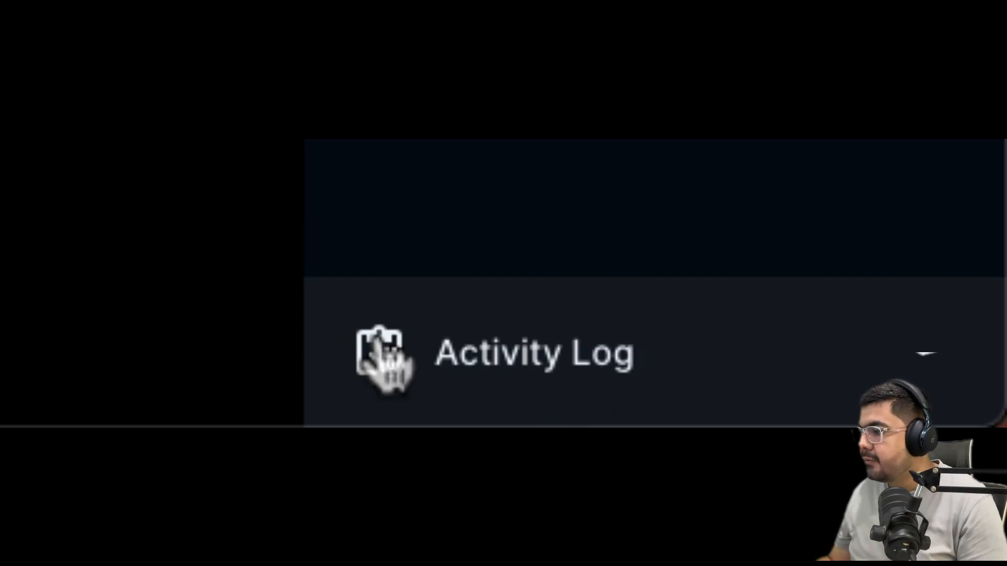
- Expand the Activity Log in the sidebar and show all activity in the Activity Feed
{"action": "left_click", "coordinate": [475, 347]}
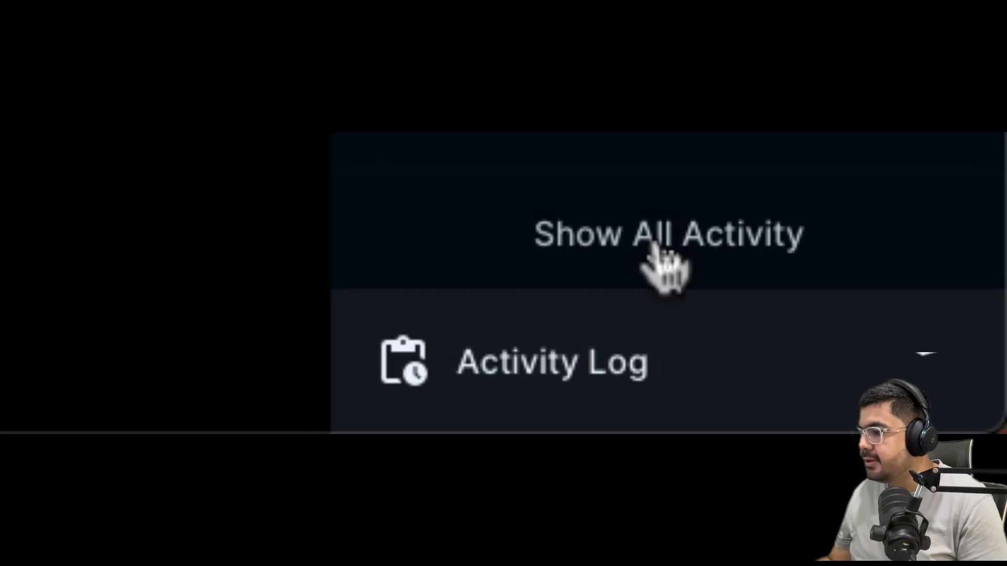
{"action": "left_click", "coordinate": [664, 262]}
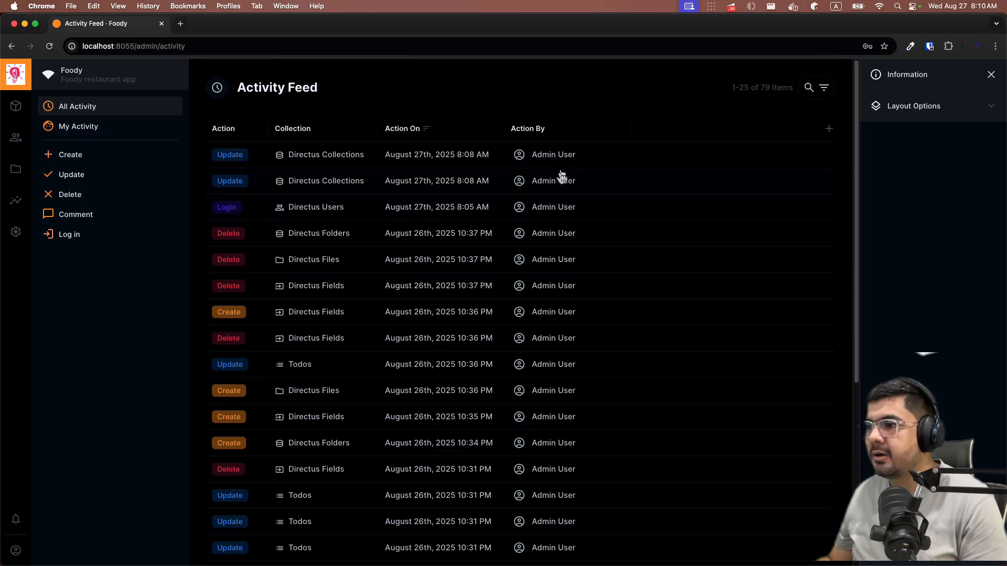
- Filter the Activity Feed to show only My Activity
{"action": "scroll", "coordinate": [556, 199], "scroll_direction": "down", "scroll_amount": 5}
{"action": "scroll", "coordinate": [550, 215], "scroll_direction": "up", "scroll_amount": 5}
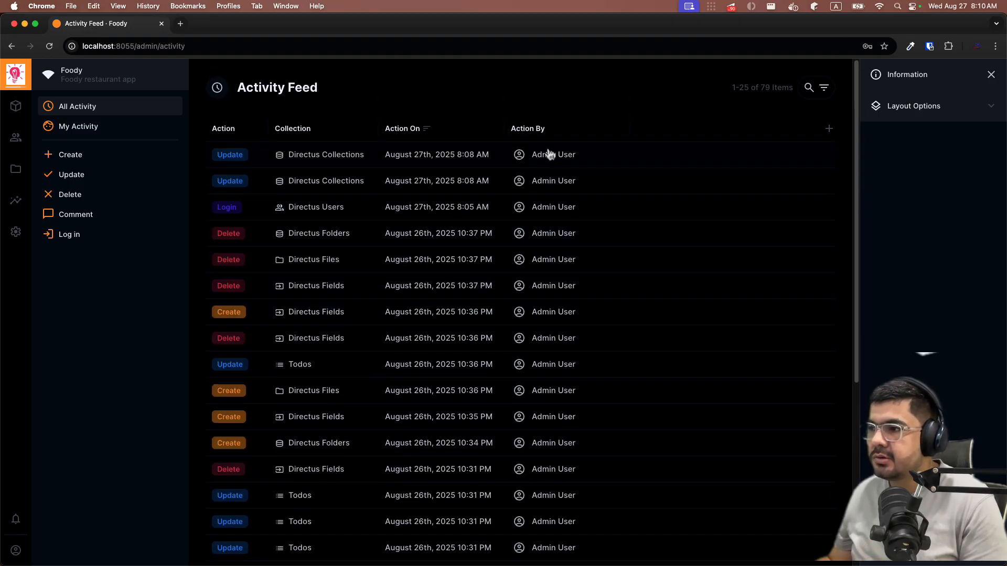
{"action": "left_click", "coordinate": [75, 128]}
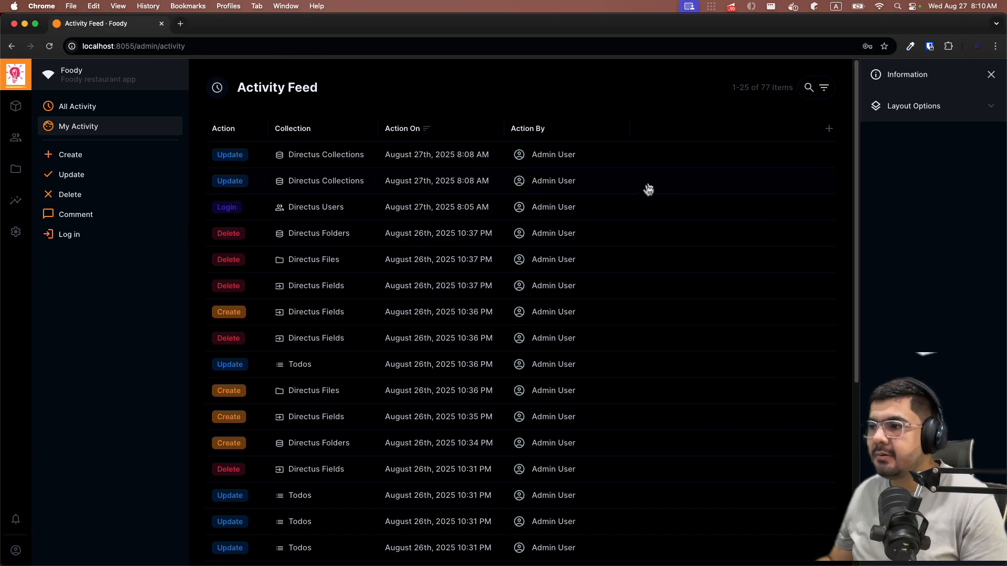
{"action": "scroll", "coordinate": [497, 408], "scroll_direction": "down", "scroll_amount": 5}
{"action": "scroll", "coordinate": [254, 163], "scroll_direction": "up", "scroll_amount": 2}
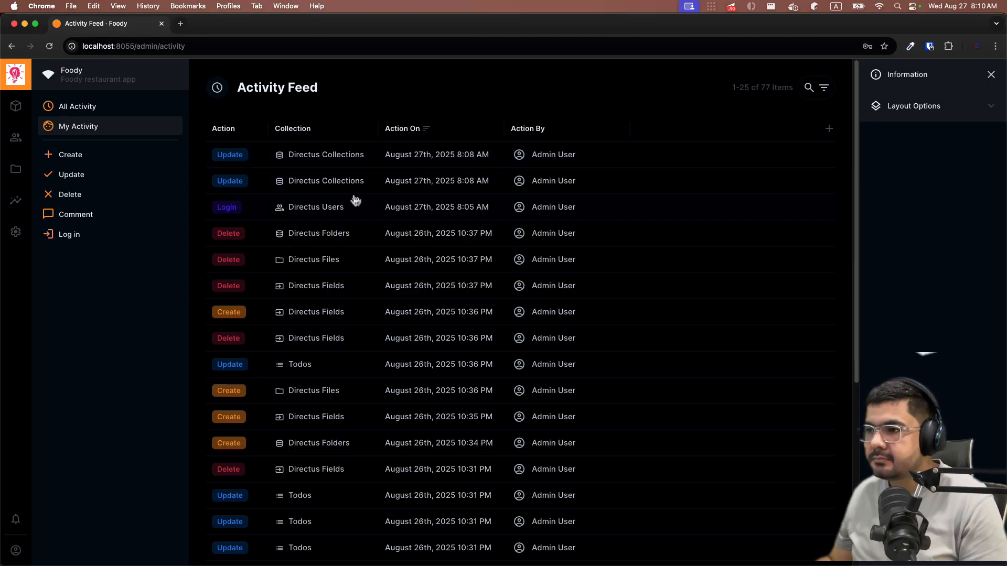
- Narrow the feed to create actions only, listing 23 entries
{"action": "scroll", "coordinate": [350, 198], "scroll_direction": "down", "scroll_amount": 1}
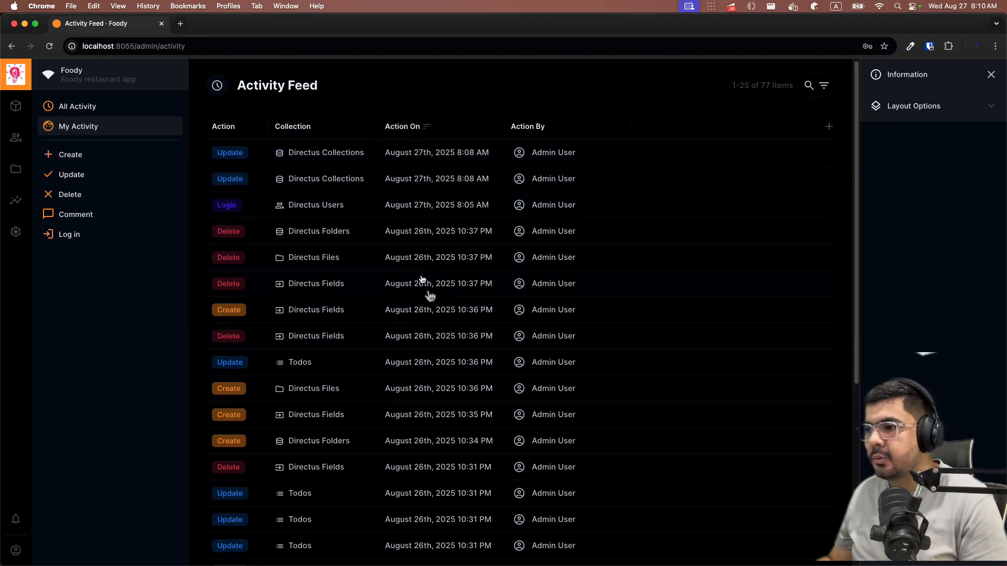
{"action": "left_click", "coordinate": [120, 158]}
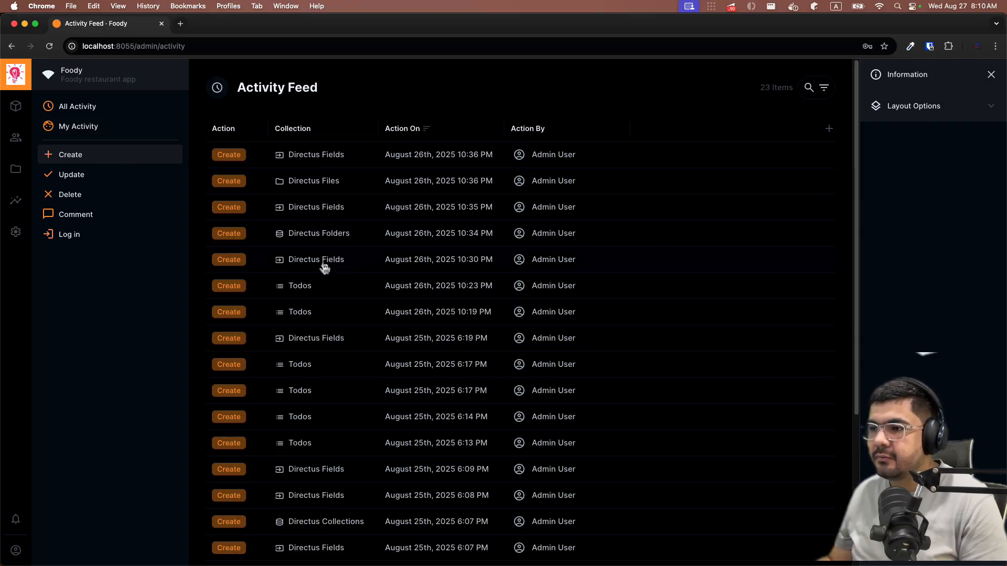
{"action": "scroll", "coordinate": [321, 262], "scroll_direction": "down", "scroll_amount": 3}
{"action": "scroll", "coordinate": [297, 327], "scroll_direction": "up", "scroll_amount": 1}
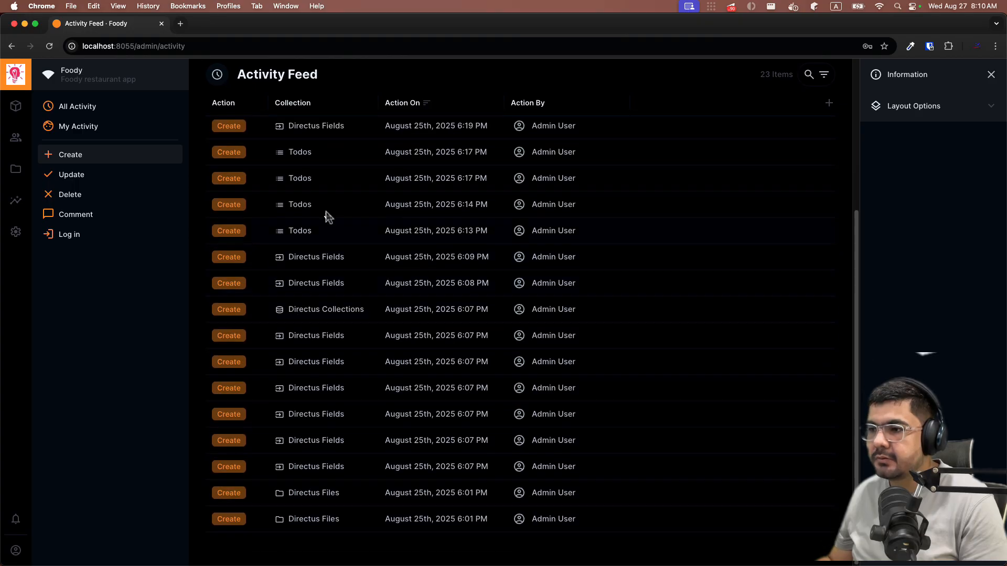
{"action": "scroll", "coordinate": [313, 387], "scroll_direction": "up", "scroll_amount": 3}
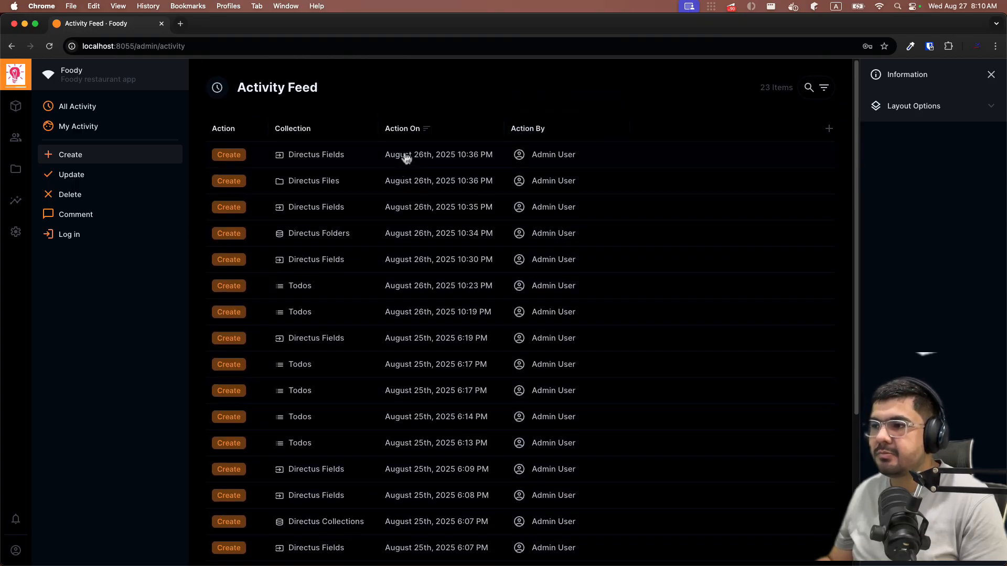
- Filter the Activity Feed by Update, Delete and Comment actions in turn
{"action": "left_click", "coordinate": [83, 175]}
{"action": "left_click", "coordinate": [74, 197]}
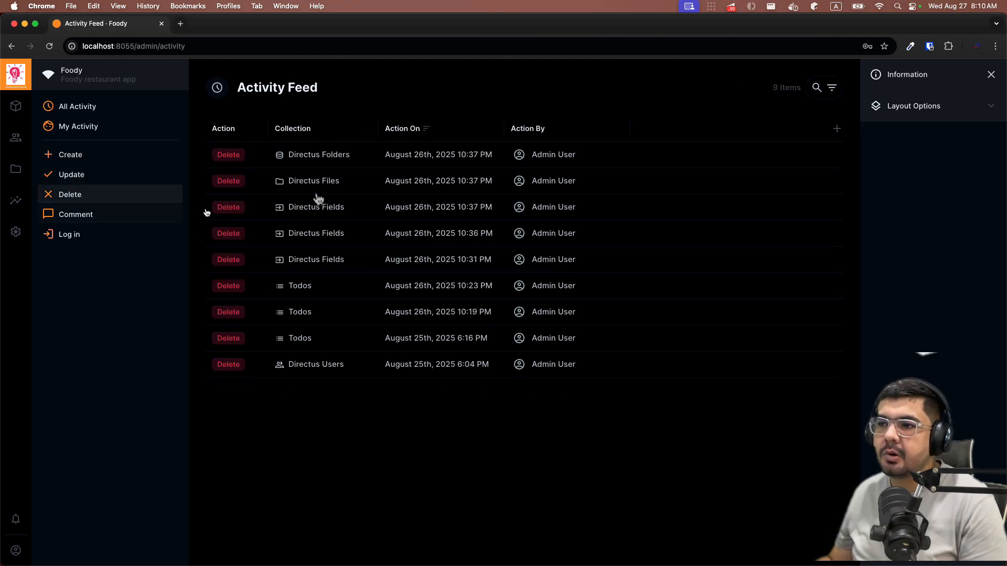
{"action": "left_click", "coordinate": [75, 216]}
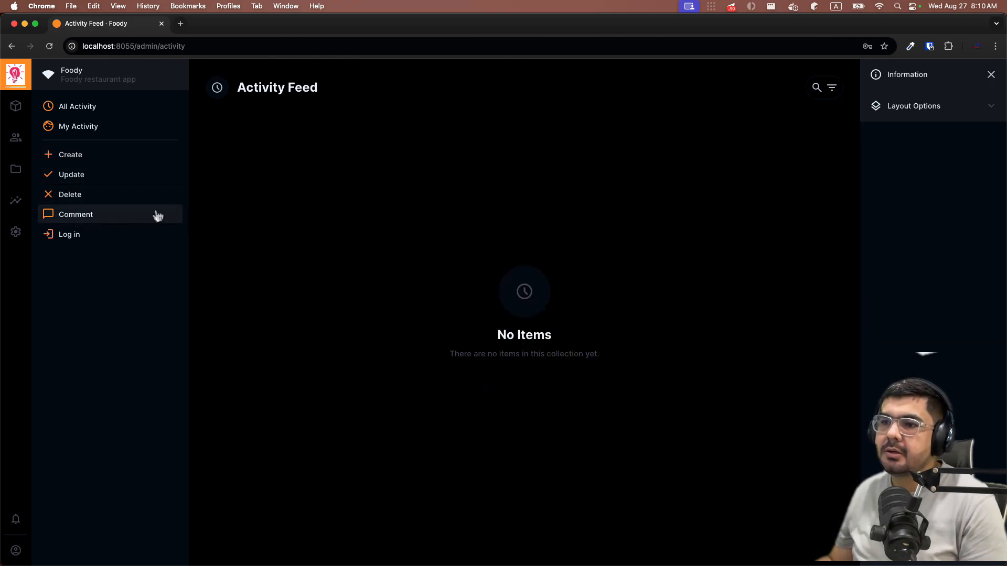
- Show the 18 login entries, then go back to the Todos collection
{"action": "left_click", "coordinate": [107, 241]}
{"action": "scroll", "coordinate": [394, 214], "scroll_direction": "down", "scroll_amount": 3}
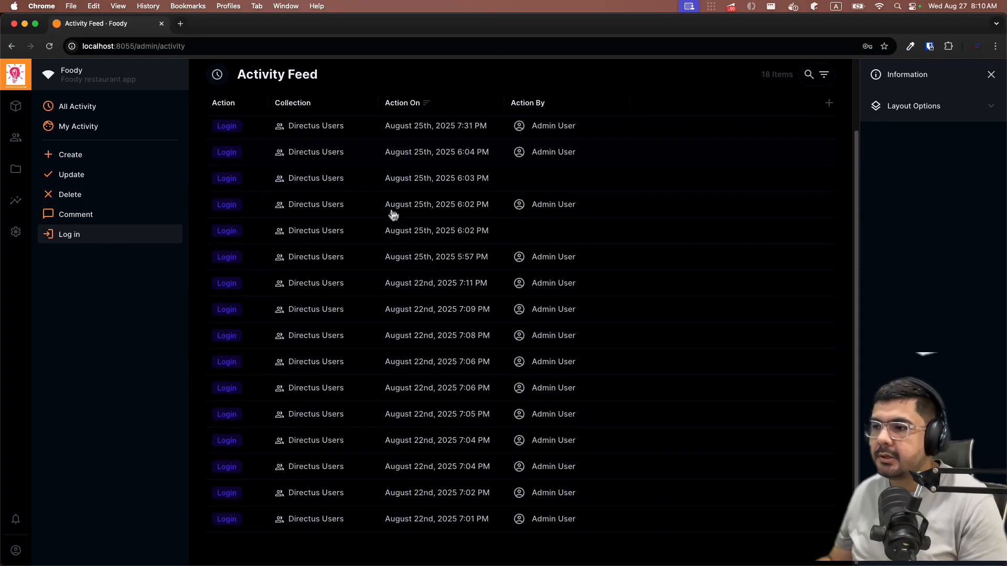
{"action": "scroll", "coordinate": [393, 214], "scroll_direction": "up", "scroll_amount": 3}
{"action": "scroll", "coordinate": [393, 214], "scroll_direction": "down", "scroll_amount": 2}
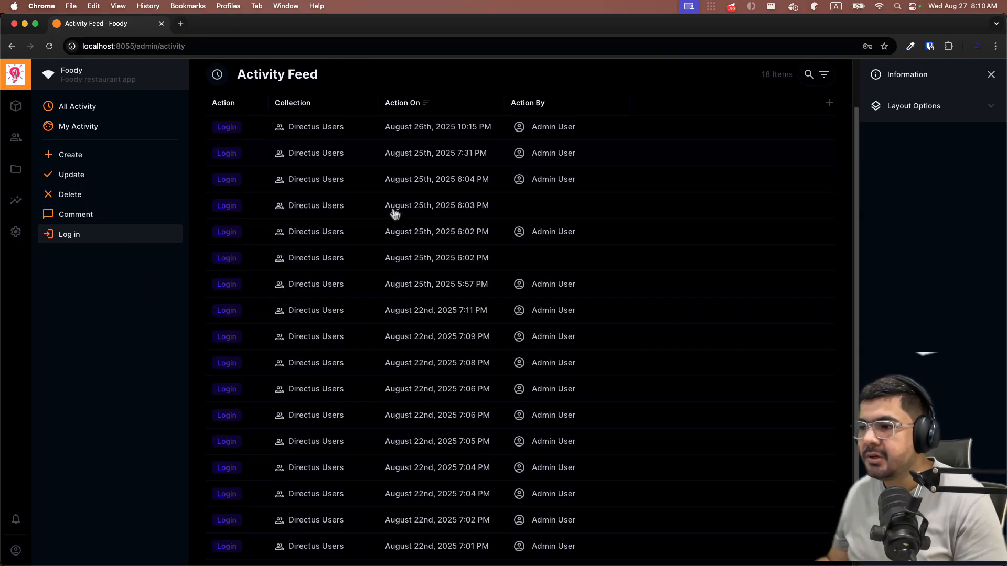
{"action": "scroll", "coordinate": [395, 213], "scroll_direction": "up", "scroll_amount": 2}
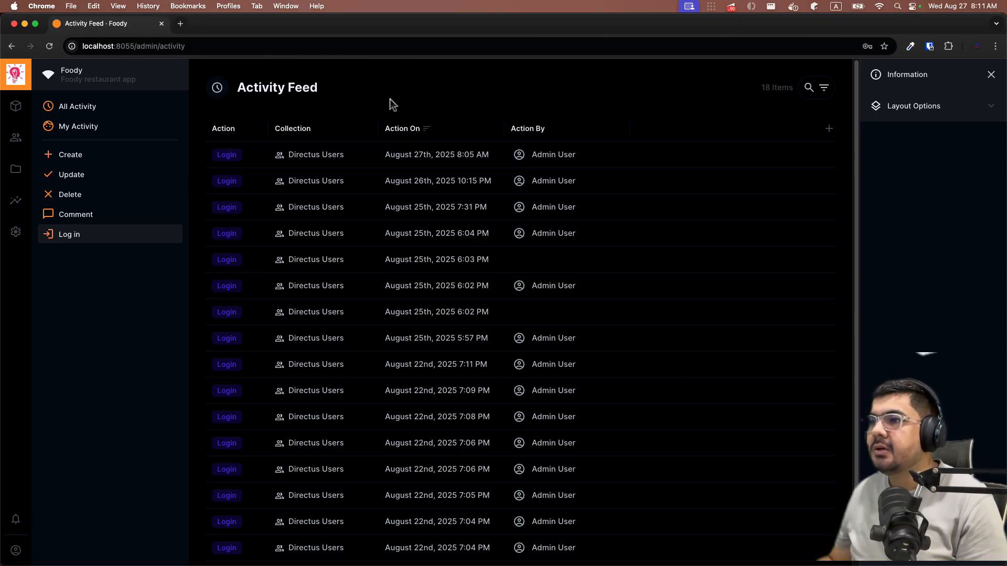
{"action": "key", "text": "super+bracketleft"}
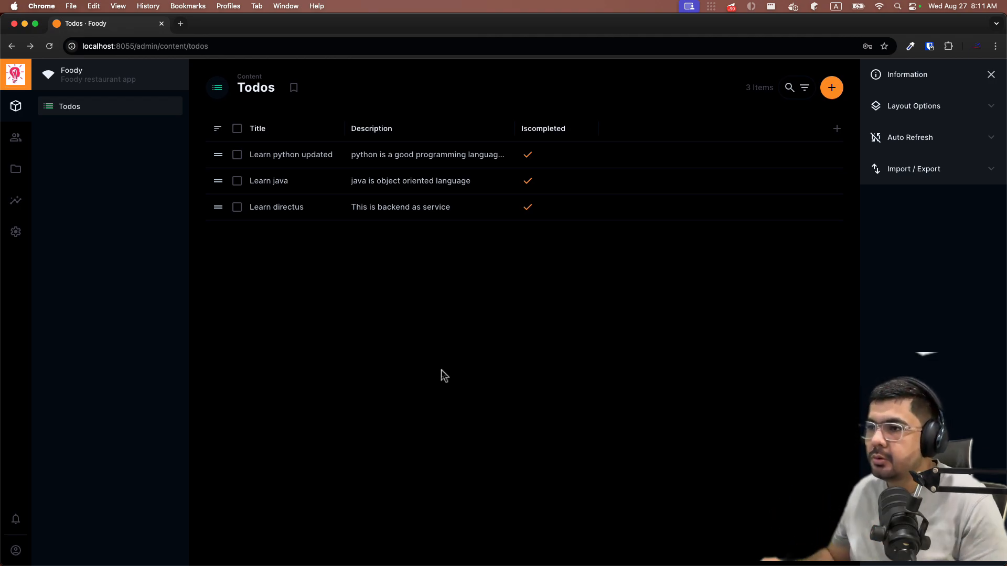
- Sort the Todos table by Title ascending, then descending so Learn python updated comes first
{"action": "left_click", "coordinate": [265, 135]}
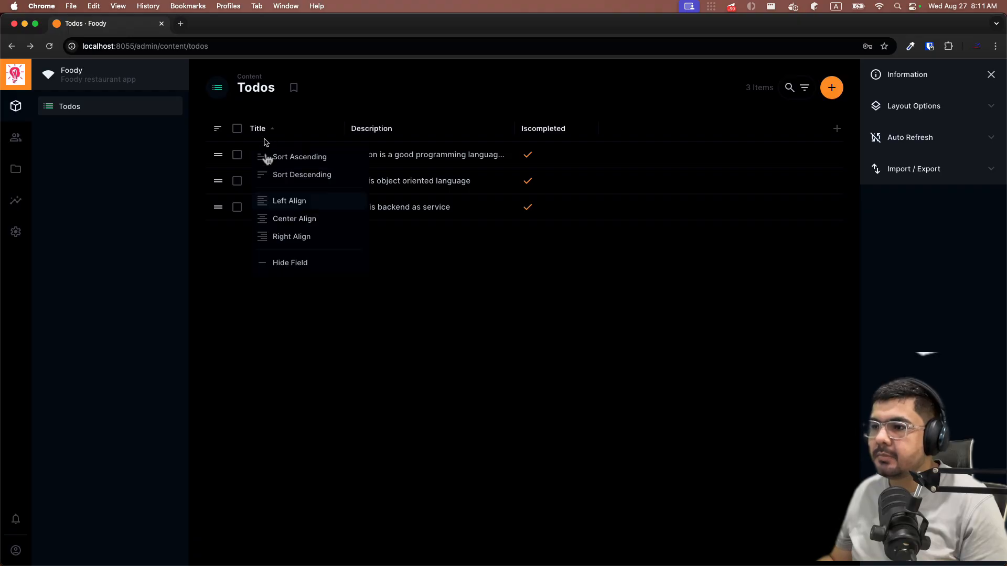
{"action": "left_click", "coordinate": [315, 320]}
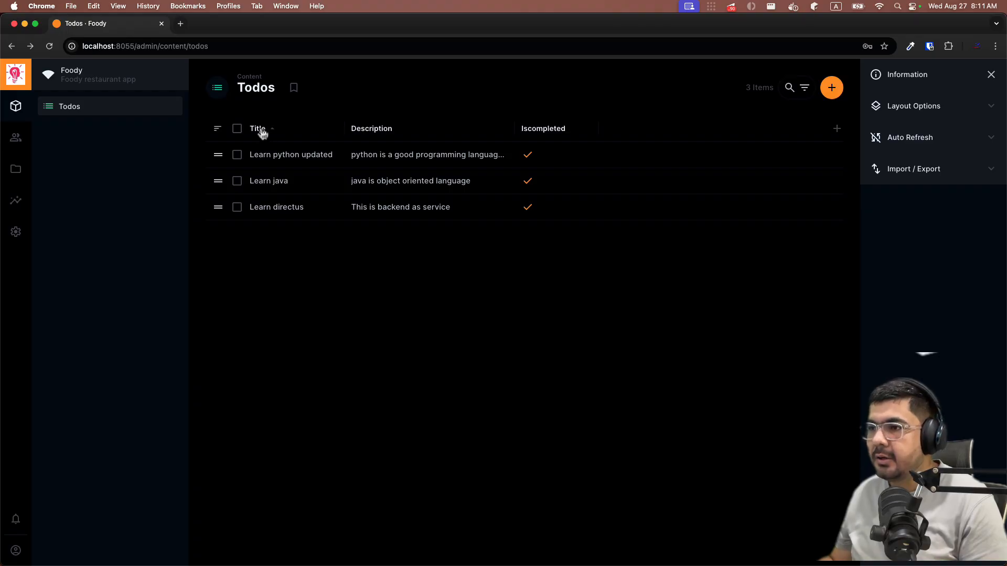
{"action": "left_click", "coordinate": [279, 132]}
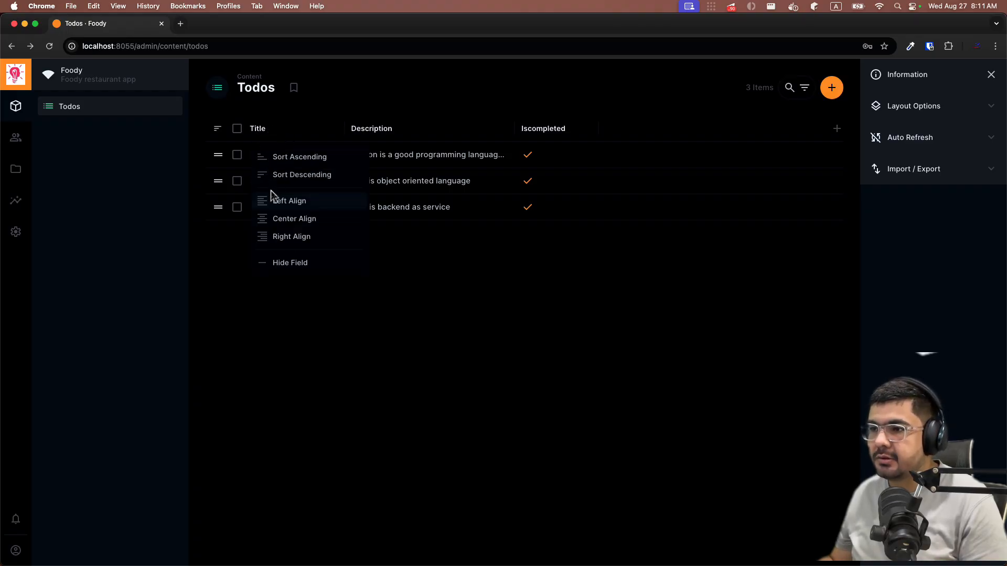
{"action": "left_click", "coordinate": [274, 160]}
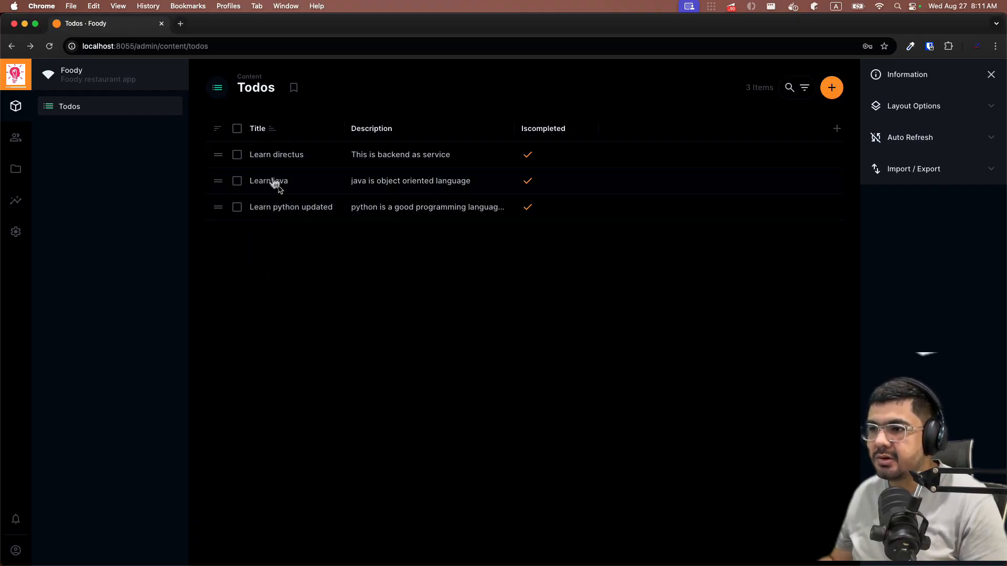
{"action": "left_click", "coordinate": [267, 130]}
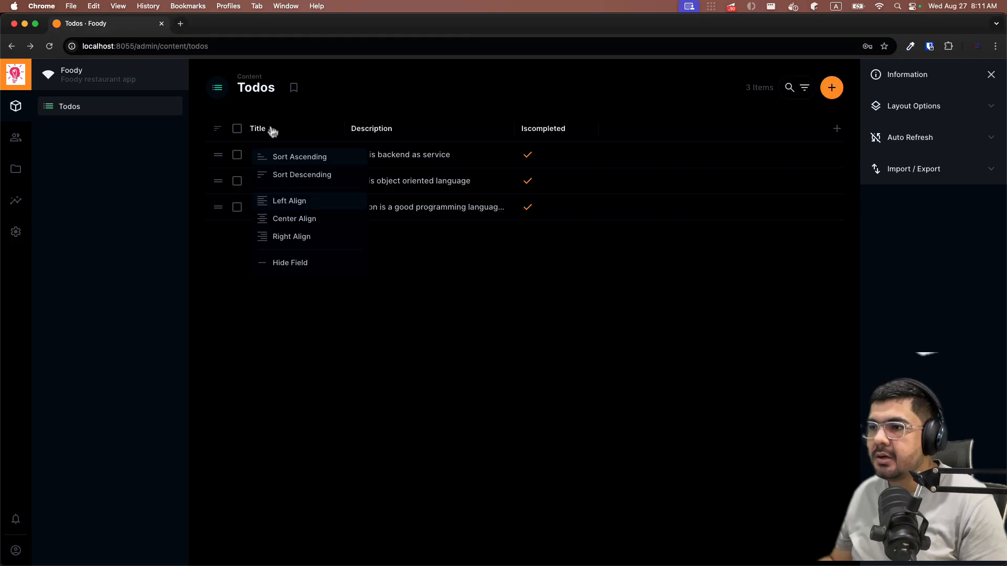
{"action": "left_click", "coordinate": [279, 174]}
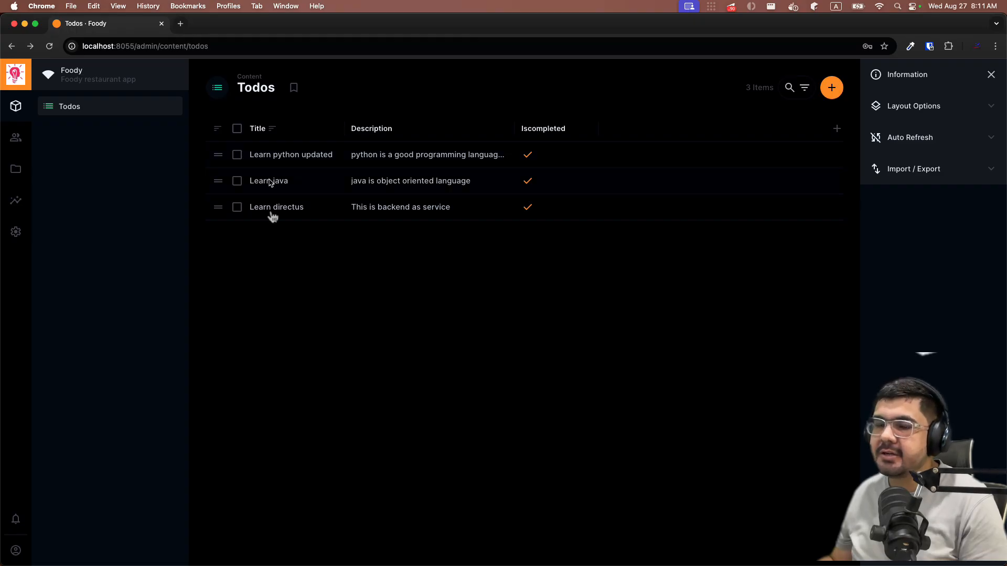
- Create a new todo titled with a person's name, described 'this is test', and save it
{"action": "left_click", "coordinate": [832, 88]}
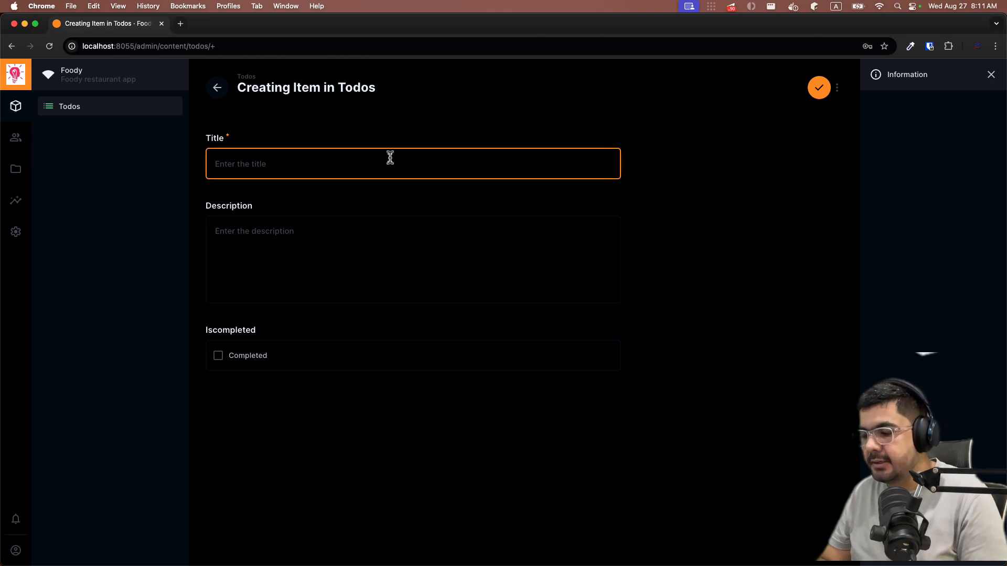
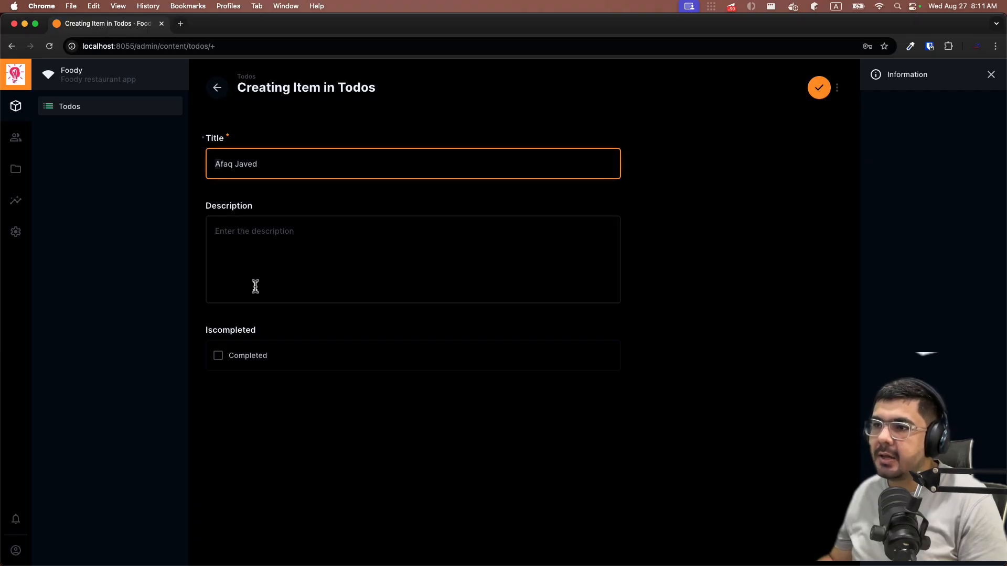
{"action": "left_click", "coordinate": [277, 262]}
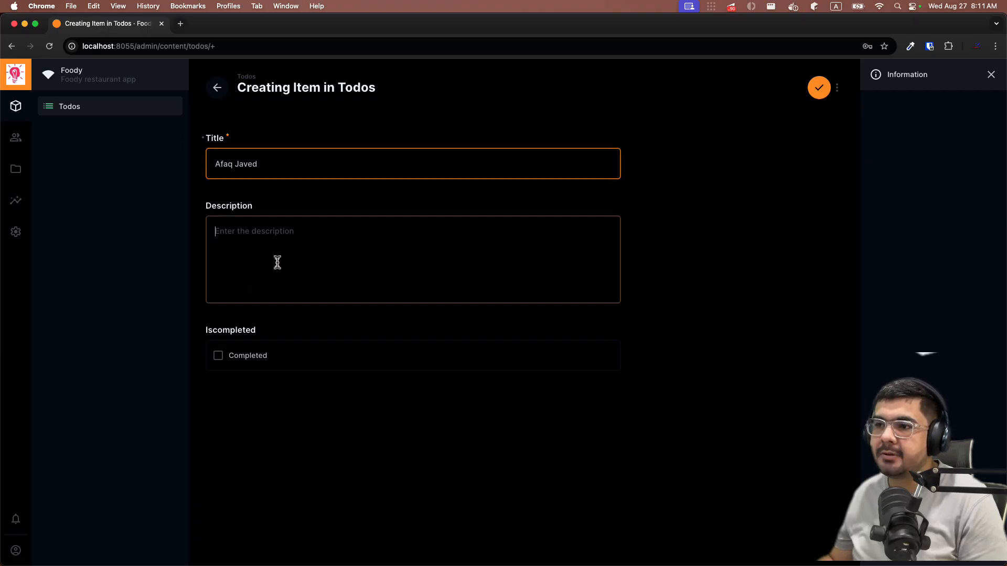
{"action": "type", "text": "this is test"}
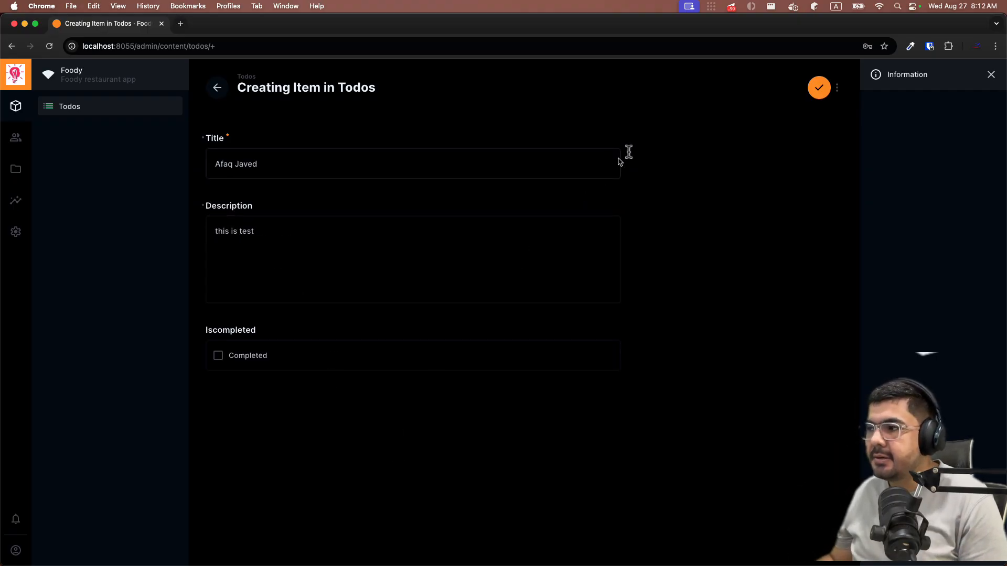
{"action": "left_click", "coordinate": [819, 88]}
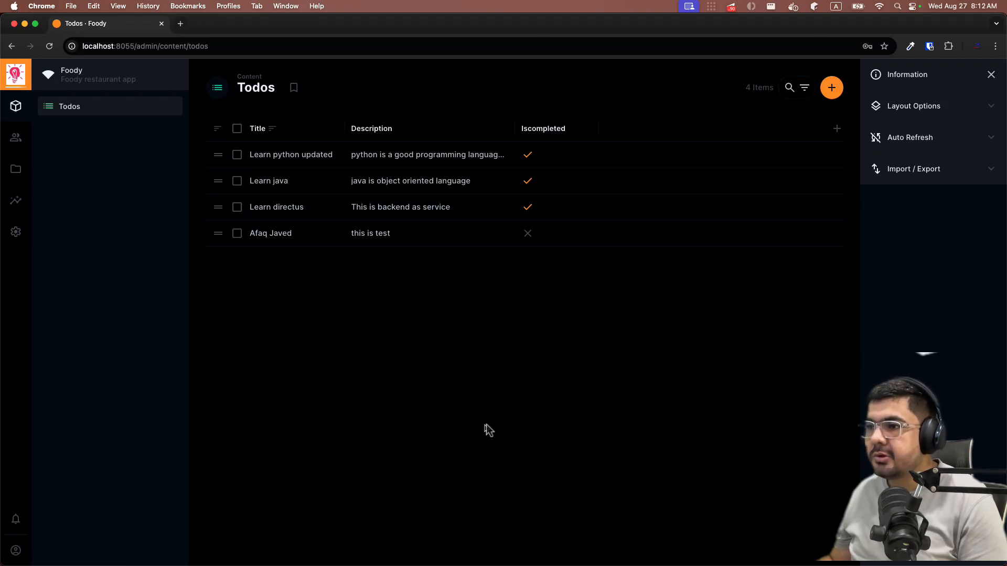
- Re-sort the four todos by Title ascending, then descending, leaving the new item last
{"action": "left_click", "coordinate": [272, 132]}
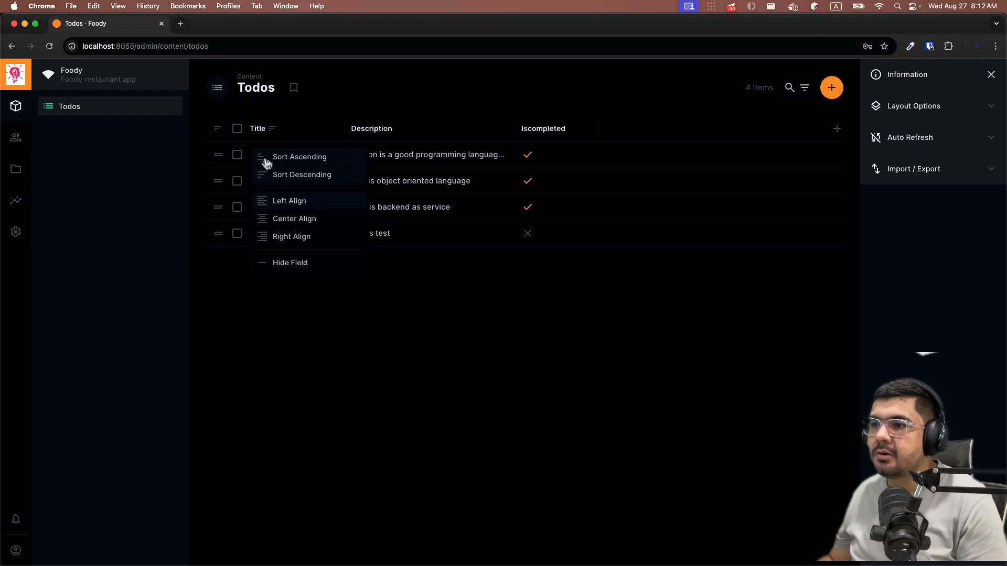
{"action": "left_click", "coordinate": [267, 160]}
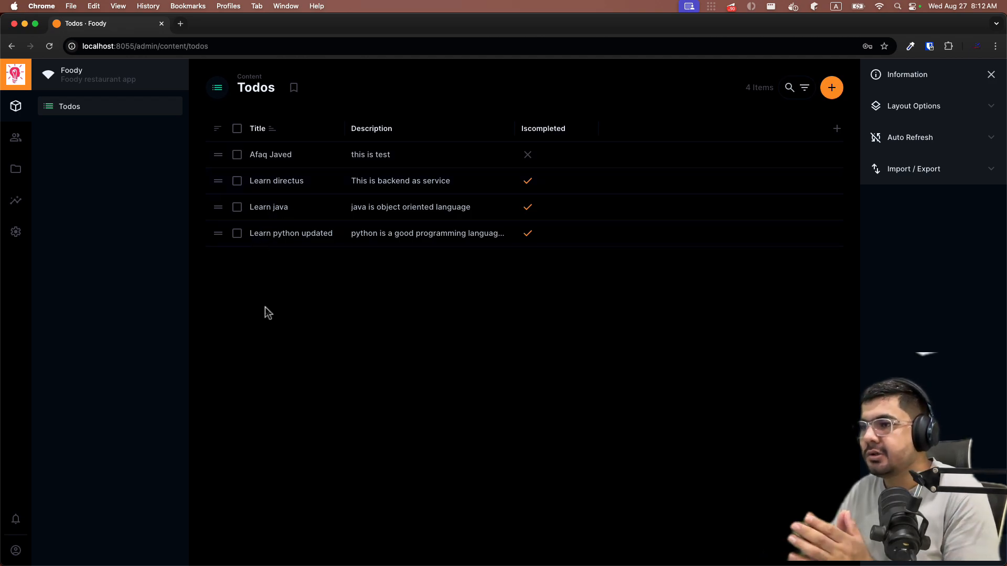
{"action": "left_click", "coordinate": [272, 136]}
{"action": "left_click", "coordinate": [278, 173]}
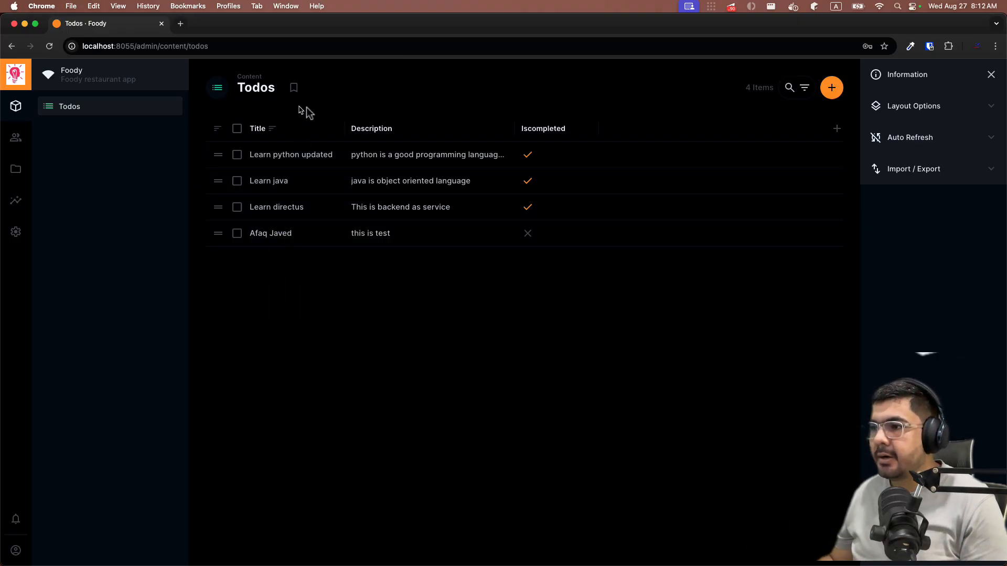
- Inspect the Description and Title column option menus without changing anything
{"action": "left_click", "coordinate": [395, 131]}
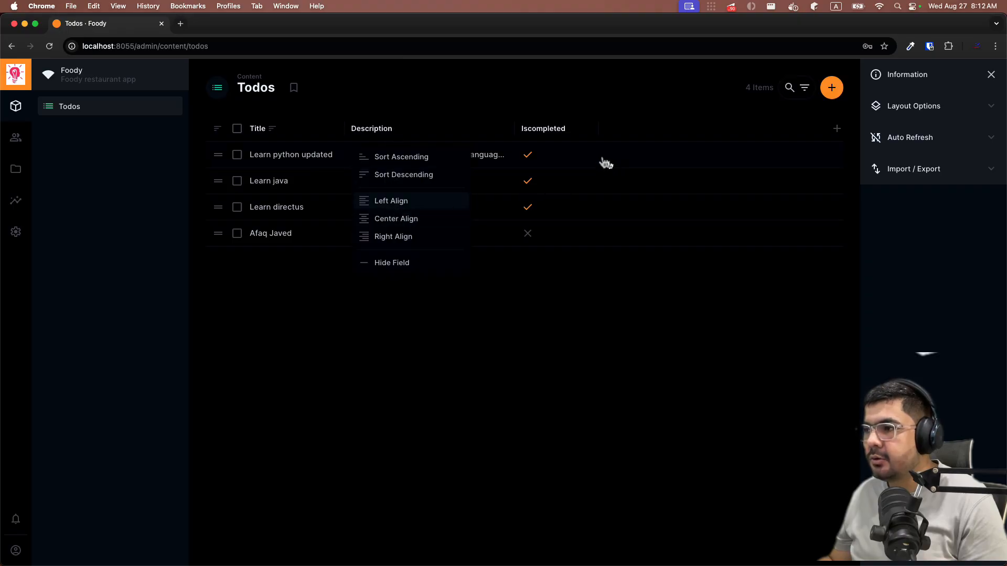
{"action": "left_click", "coordinate": [578, 419]}
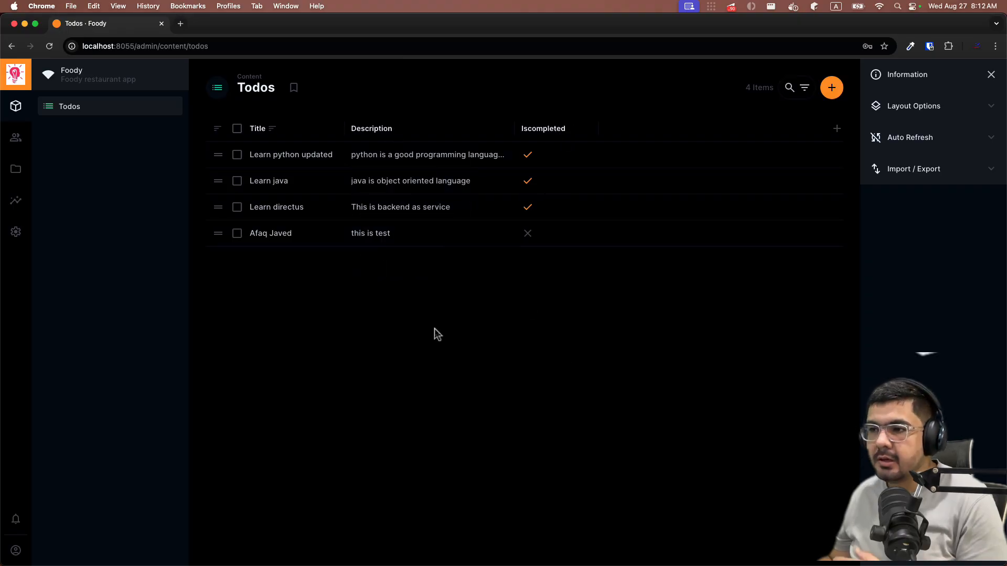
{"action": "left_click", "coordinate": [270, 131]}
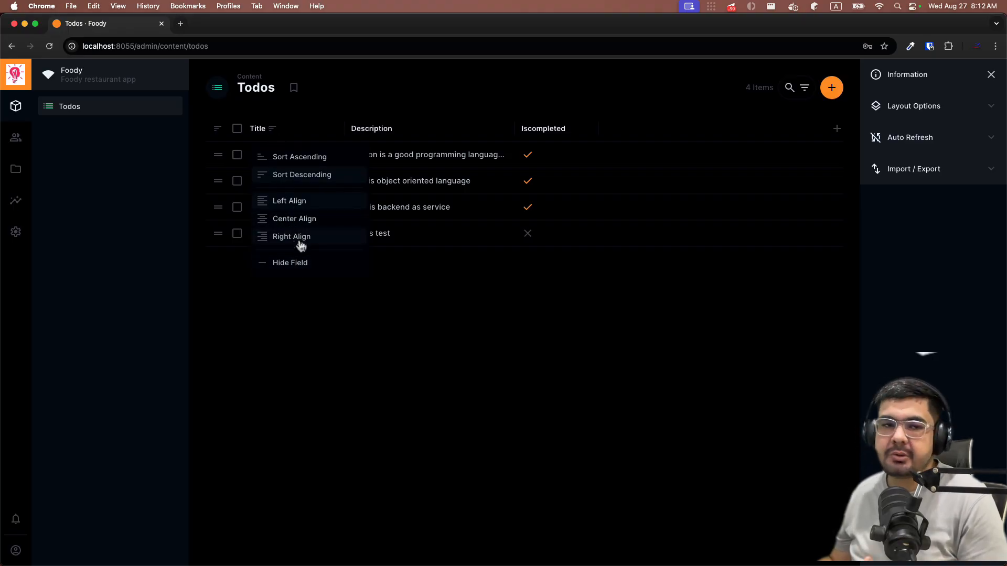
{"action": "left_click", "coordinate": [336, 328]}
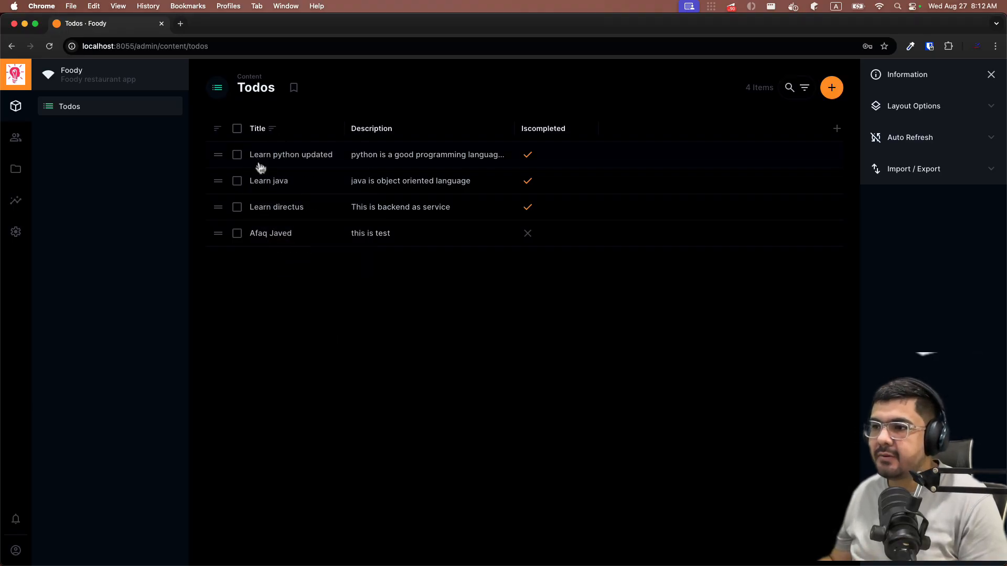
- Center-align the Title column text, then switch it to right alignment
{"action": "left_click", "coordinate": [272, 132]}
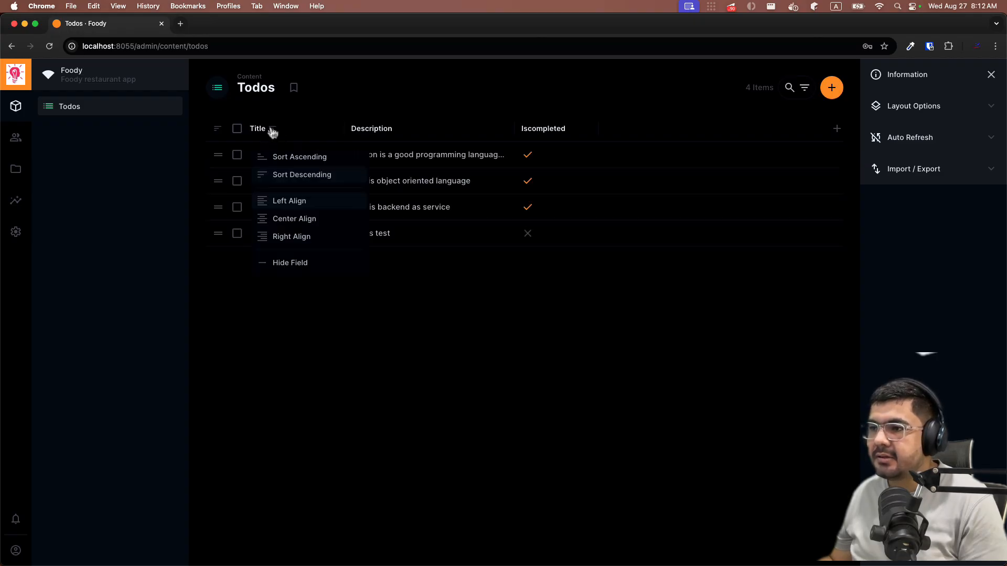
{"action": "left_click", "coordinate": [284, 221]}
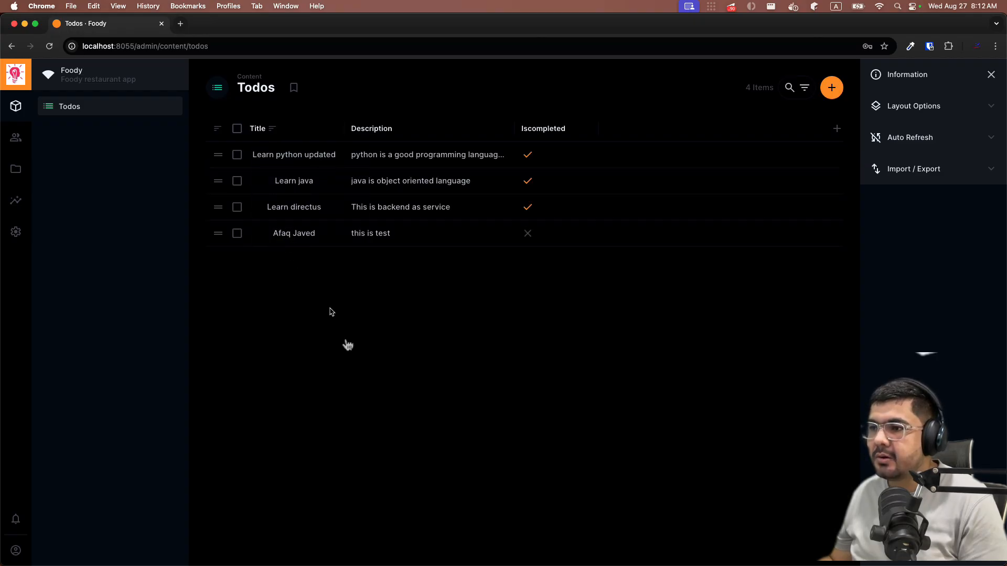
{"action": "left_click", "coordinate": [273, 130]}
{"action": "left_click", "coordinate": [284, 236]}
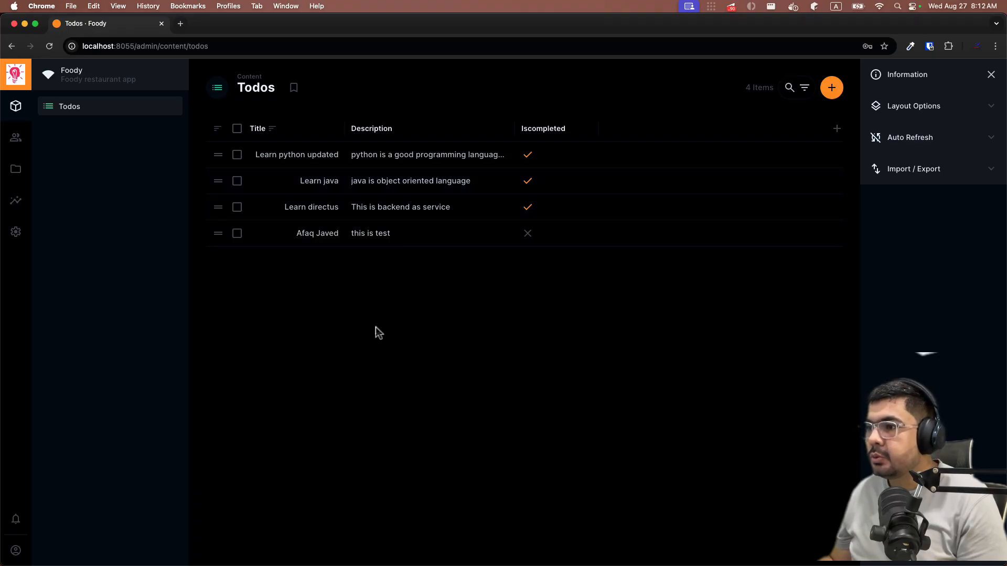
{"action": "left_click", "coordinate": [262, 130]}
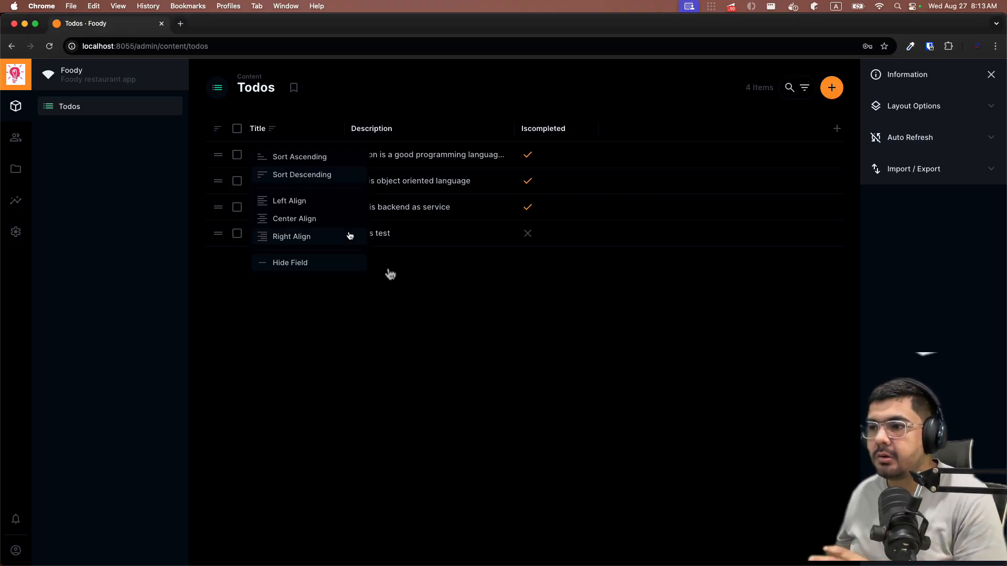
{"action": "left_click", "coordinate": [471, 353]}
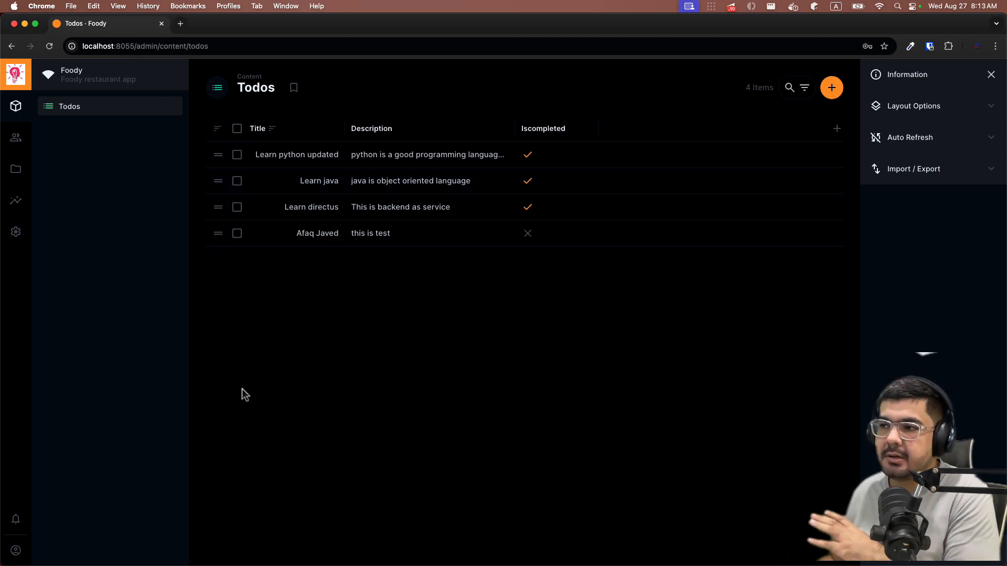
- Add the Sort field as a column in the Todos table
{"action": "left_click", "coordinate": [837, 128]}
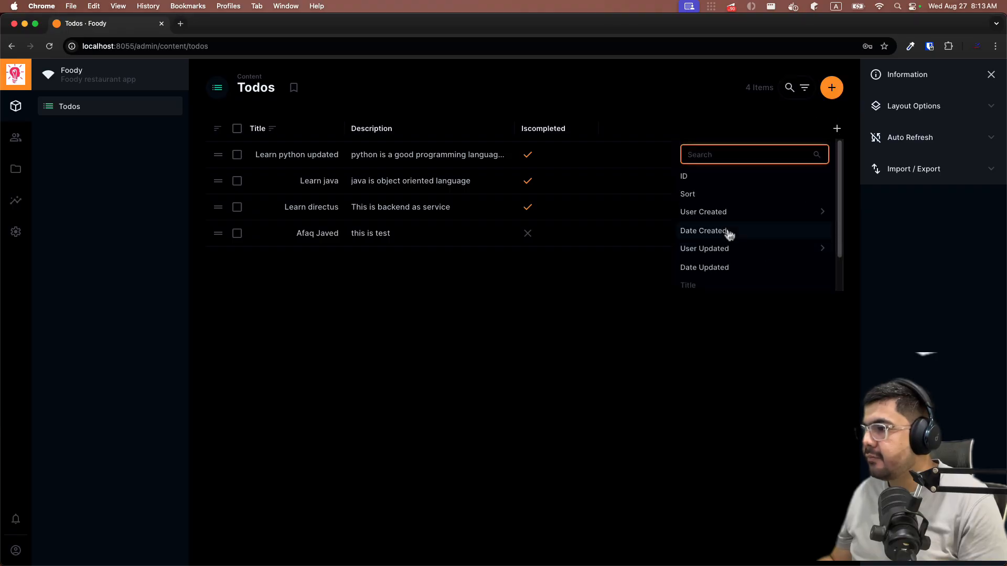
{"action": "scroll", "coordinate": [729, 233], "scroll_direction": "down", "scroll_amount": 2}
{"action": "scroll", "coordinate": [704, 205], "scroll_direction": "up", "scroll_amount": 2}
{"action": "left_click", "coordinate": [703, 194]}
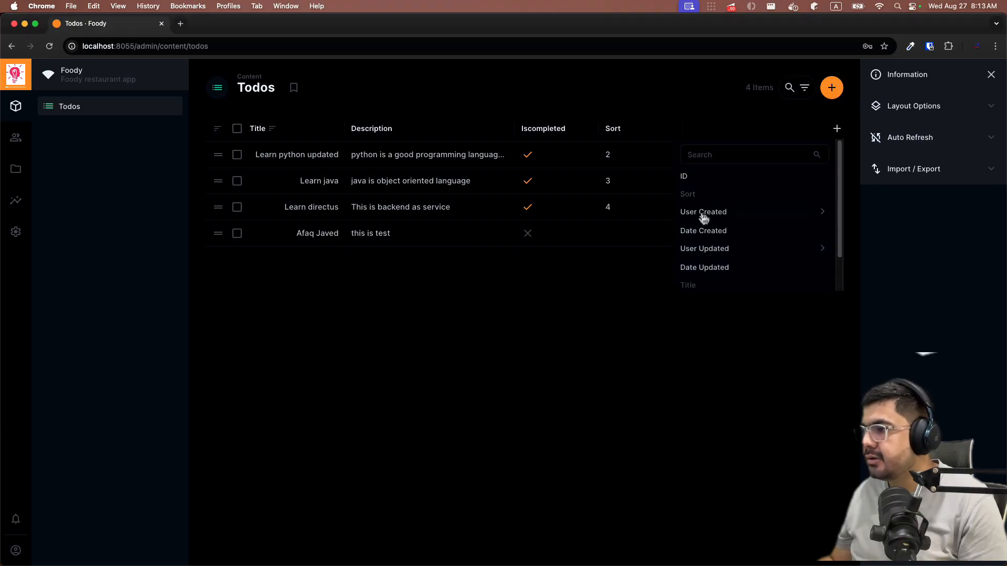
{"action": "left_click", "coordinate": [595, 326]}
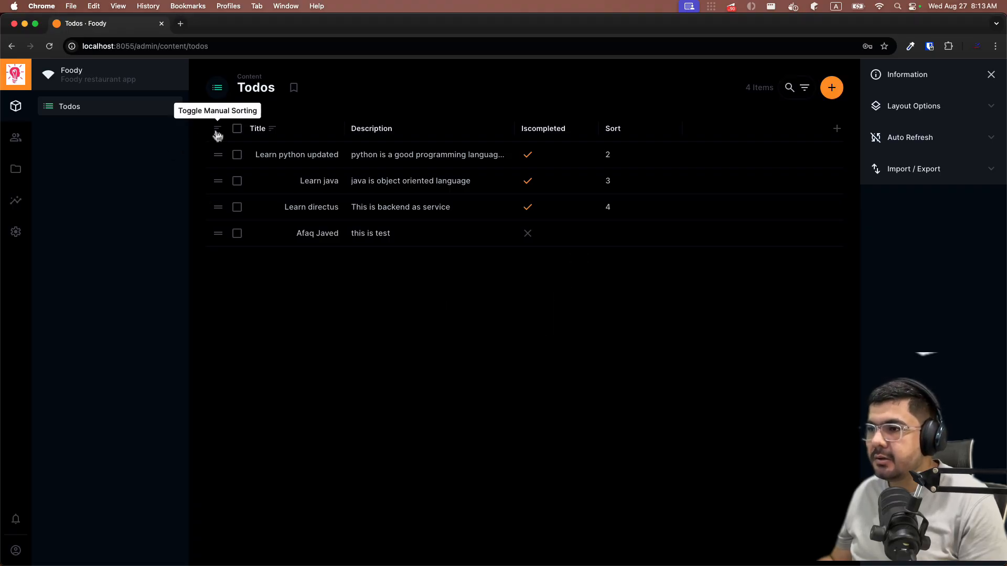
- Sort by Title ascending, then toggle manual sorting to order rows by Sort
{"action": "left_click", "coordinate": [272, 130]}
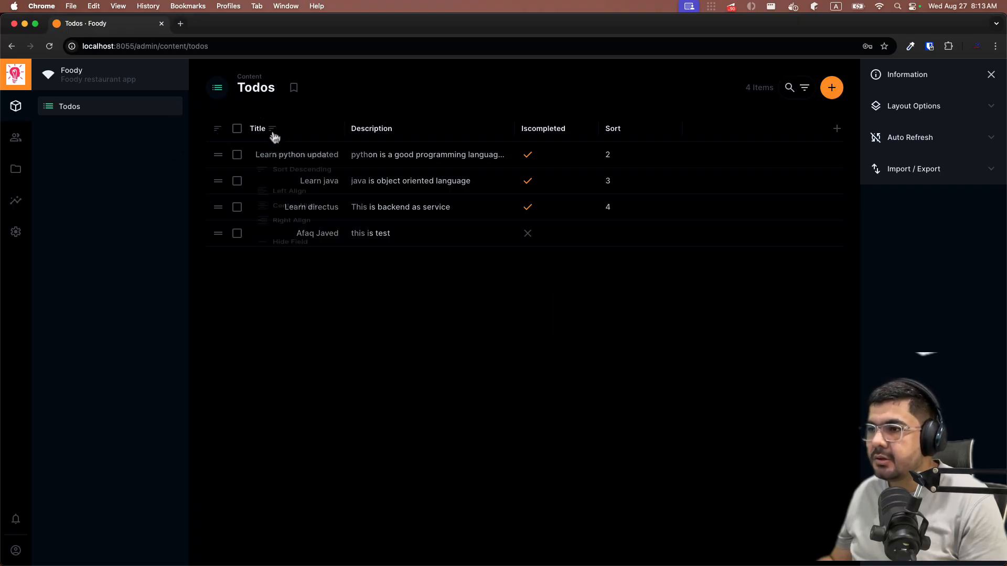
{"action": "left_click", "coordinate": [272, 161]}
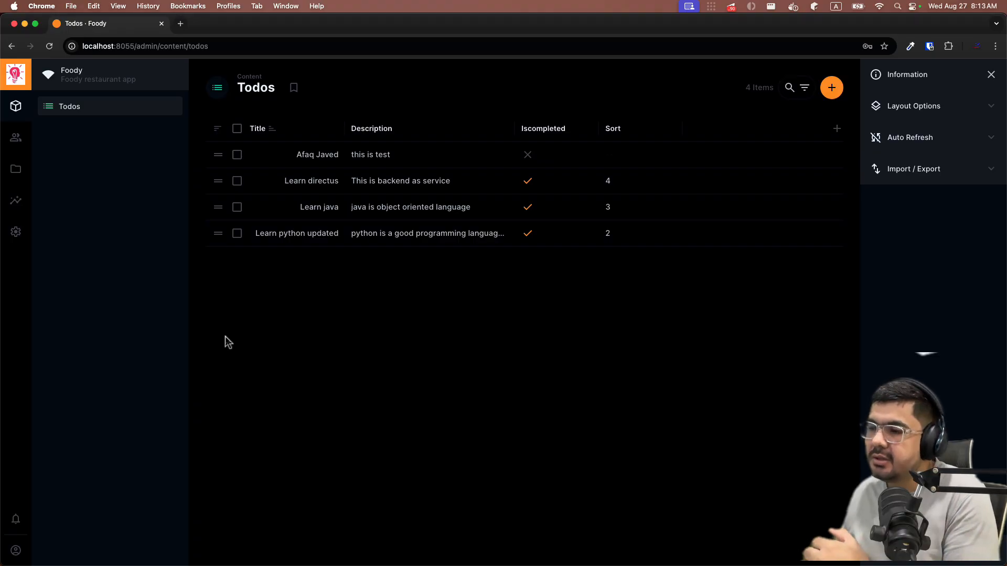
{"action": "left_click", "coordinate": [217, 128]}
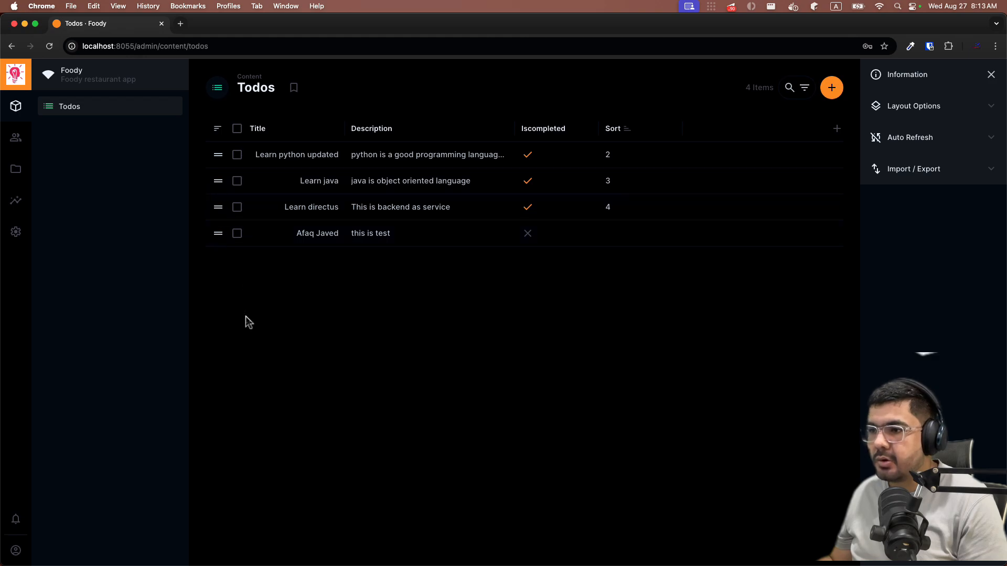
- Drag the person-named todo to the top, Learn python updated to the bottom, and Learn java below Learn directus
{"action": "left_click_drag", "start_coordinate": [218, 238], "coordinate": [218, 154]}
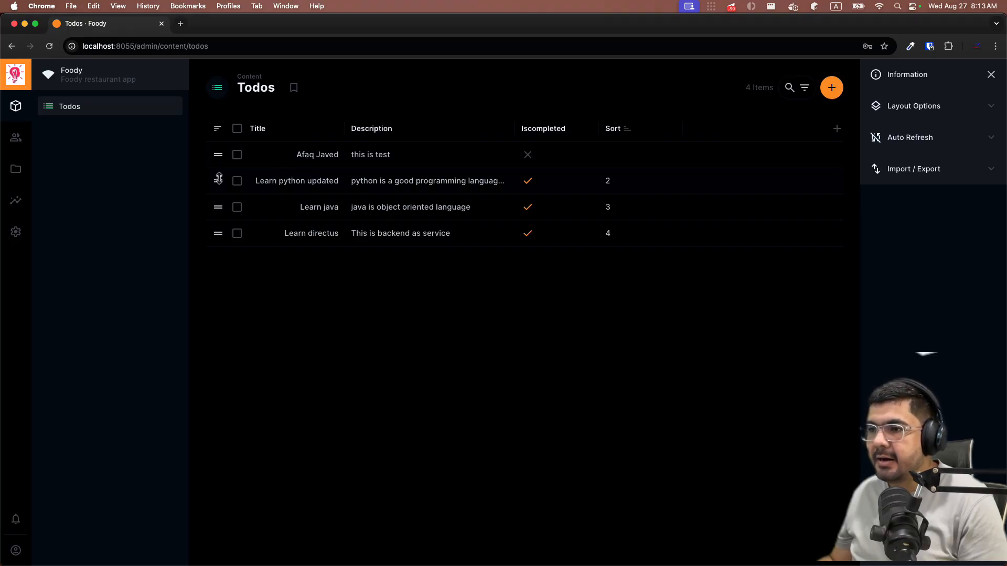
{"action": "left_click_drag", "start_coordinate": [219, 185], "coordinate": [218, 232]}
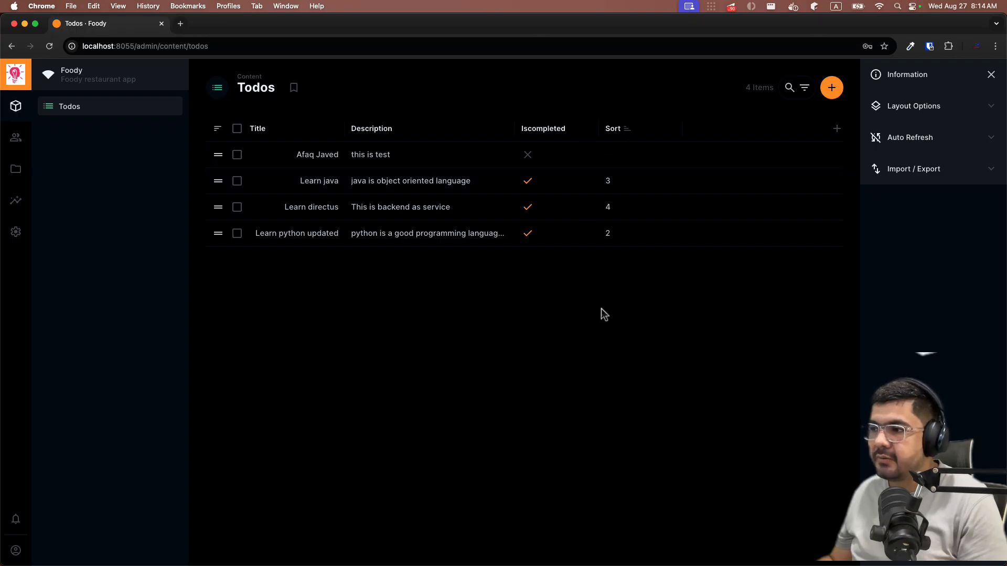
{"action": "left_click_drag", "start_coordinate": [215, 180], "coordinate": [217, 209]}
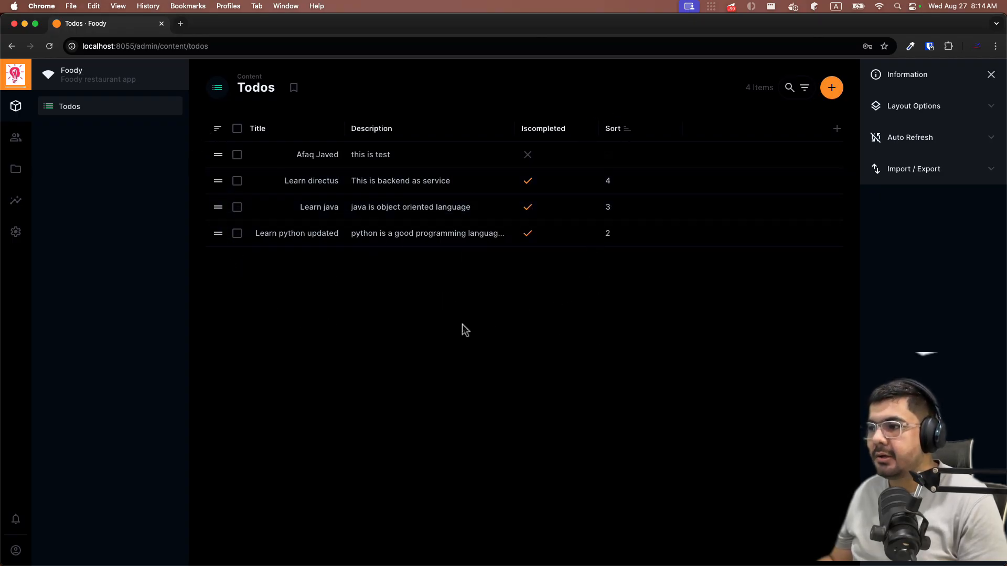
- Enable manual sorting, move Learn python updated to the top, and save Sort values 2–5
{"action": "left_click", "coordinate": [215, 131]}
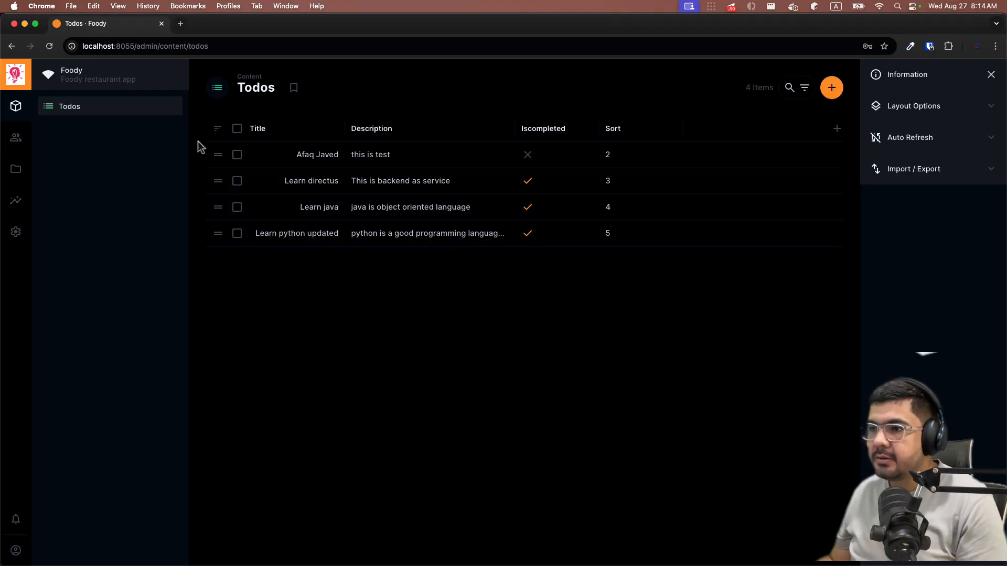
{"action": "left_click", "coordinate": [218, 129]}
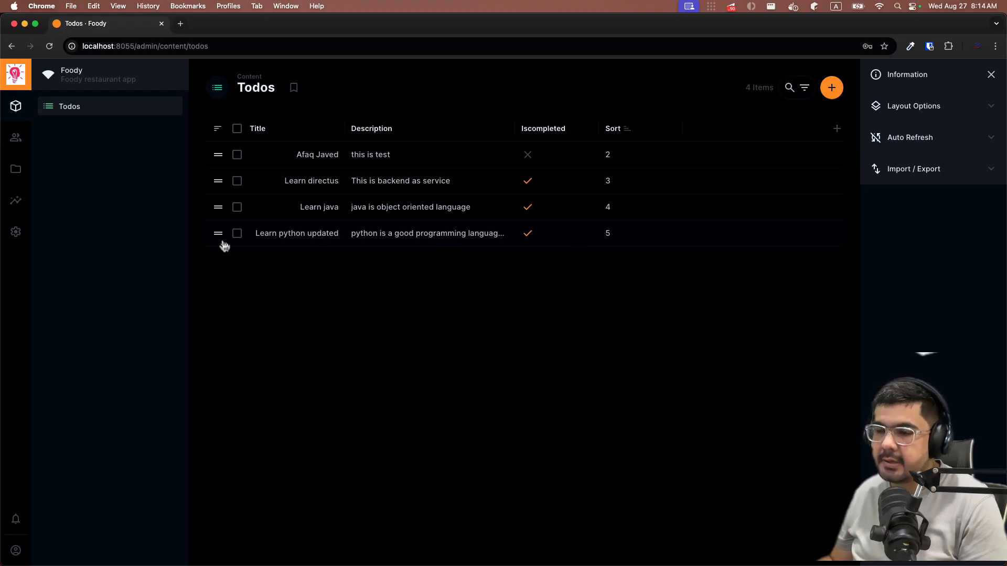
{"action": "left_click_drag", "start_coordinate": [216, 233], "coordinate": [216, 149]}
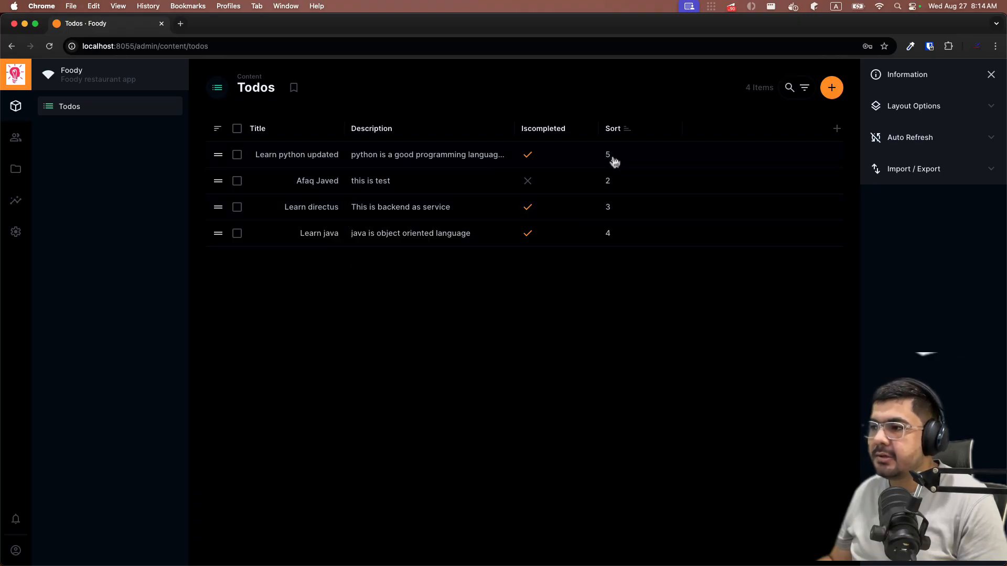
{"action": "left_click", "coordinate": [217, 129]}
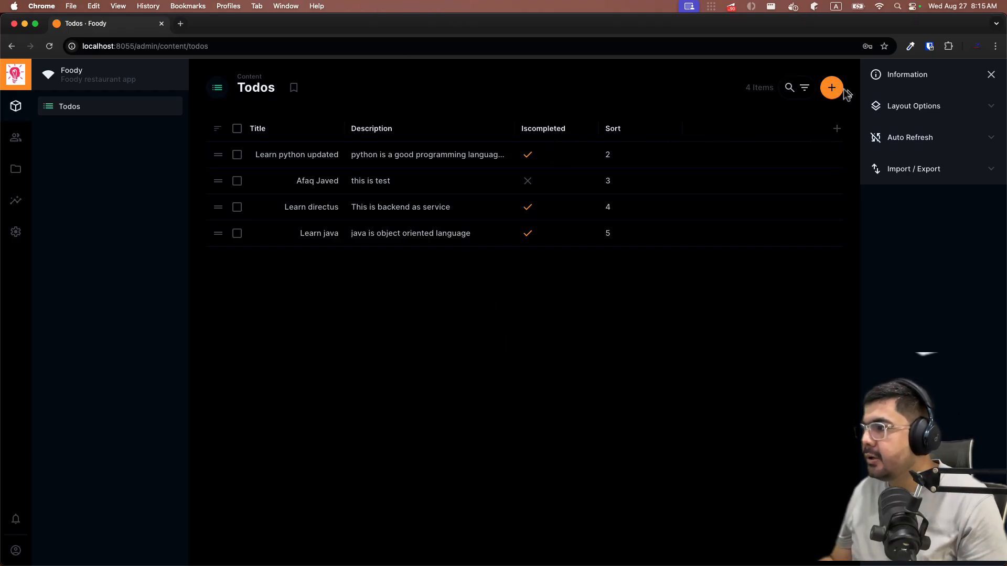
- Filter Todos to Iscompleted Equals true, showing three items, then open Data Model settings
{"action": "left_click", "coordinate": [793, 88]}
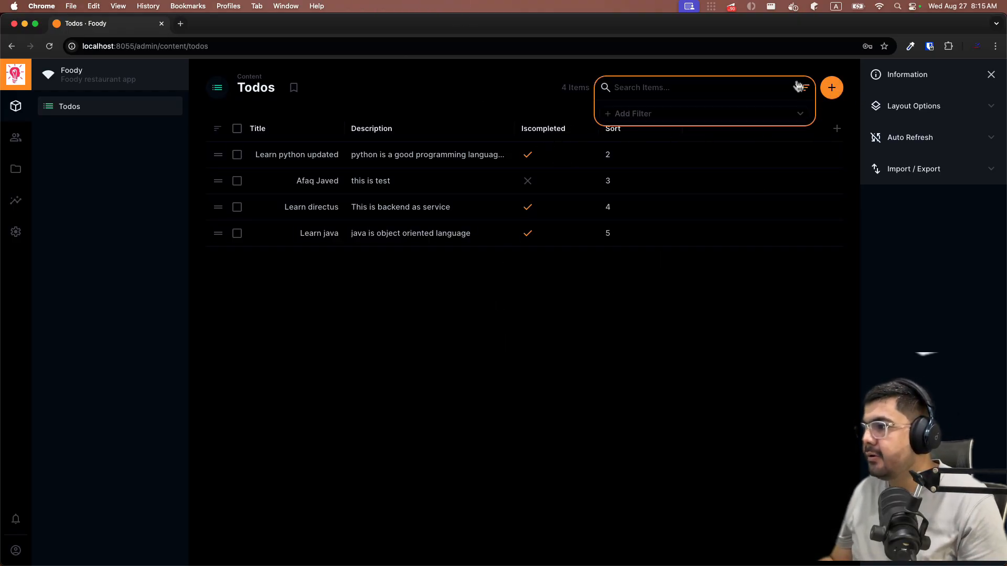
{"action": "left_click", "coordinate": [625, 114]}
{"action": "scroll", "coordinate": [616, 210], "scroll_direction": "down", "scroll_amount": 3}
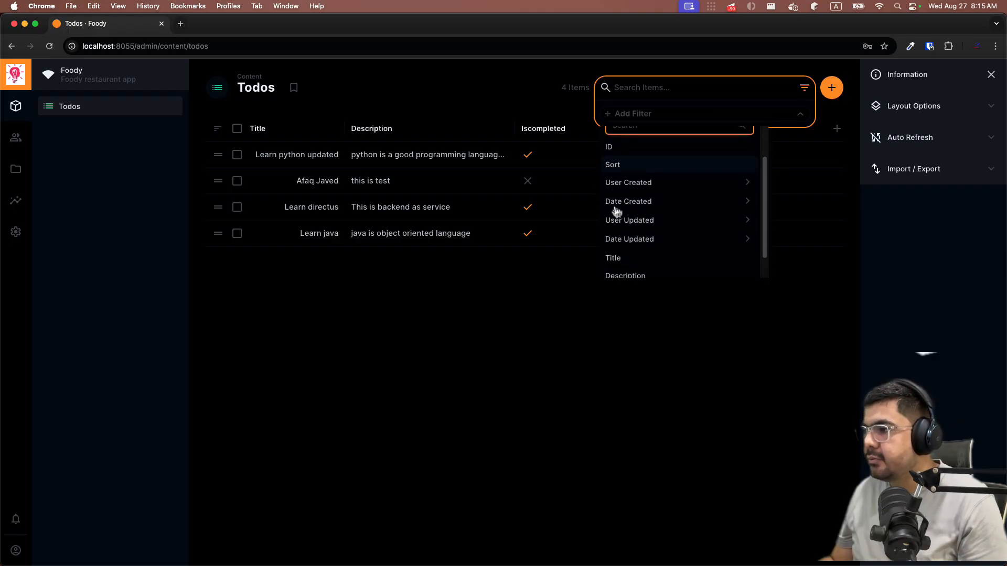
{"action": "left_click", "coordinate": [640, 267]}
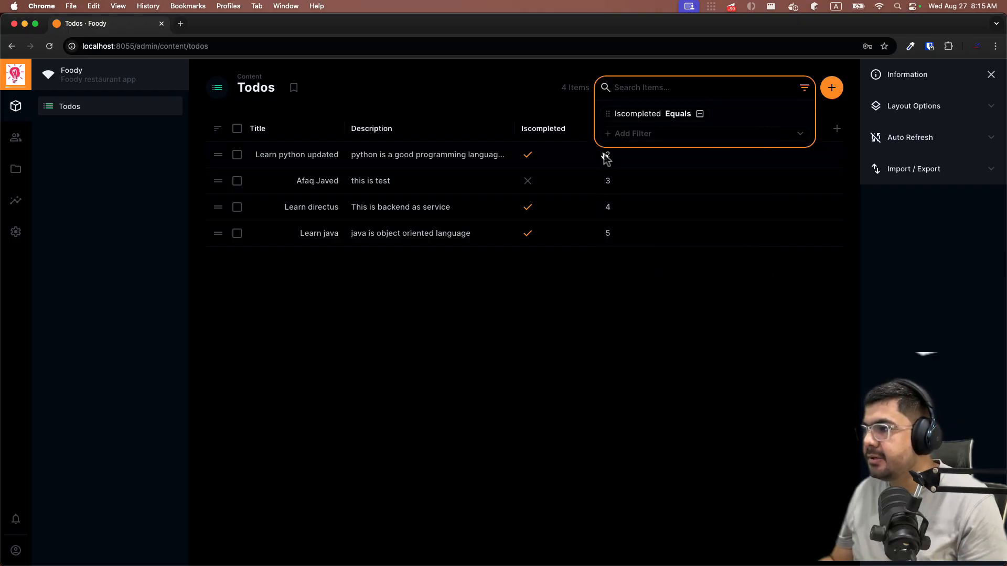
{"action": "left_click", "coordinate": [672, 118]}
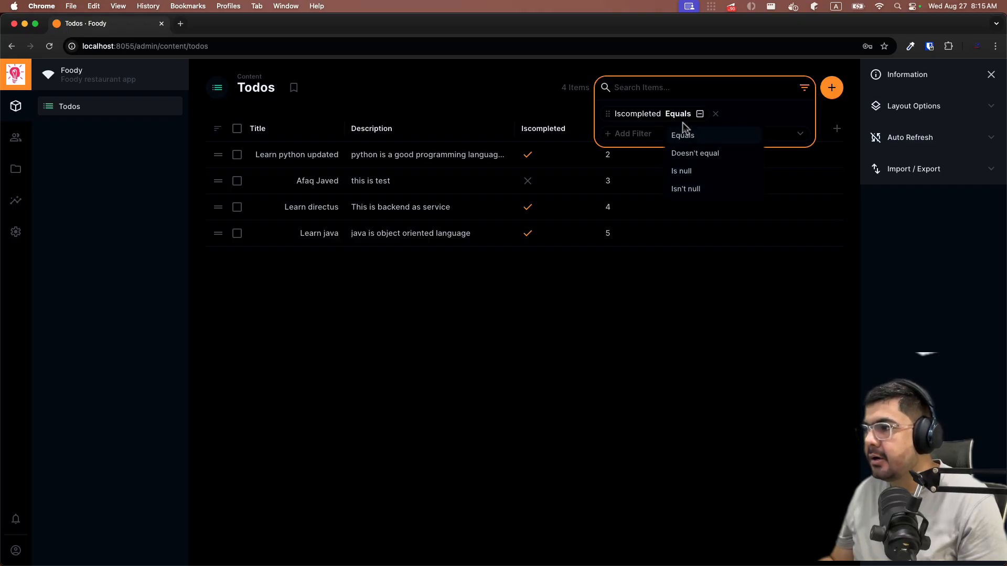
{"action": "left_click", "coordinate": [684, 136]}
{"action": "left_click", "coordinate": [700, 116]}
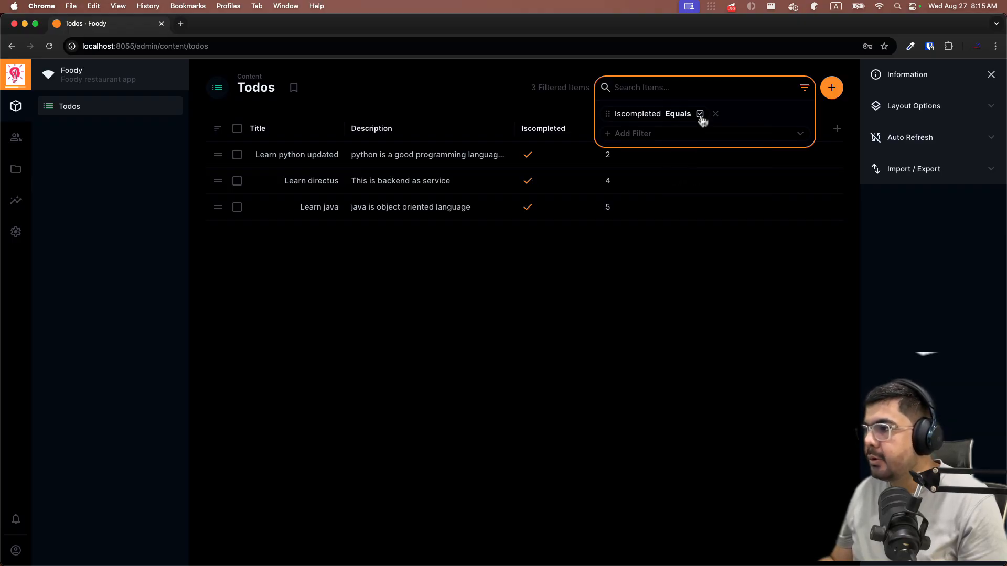
{"action": "left_click", "coordinate": [652, 365]}
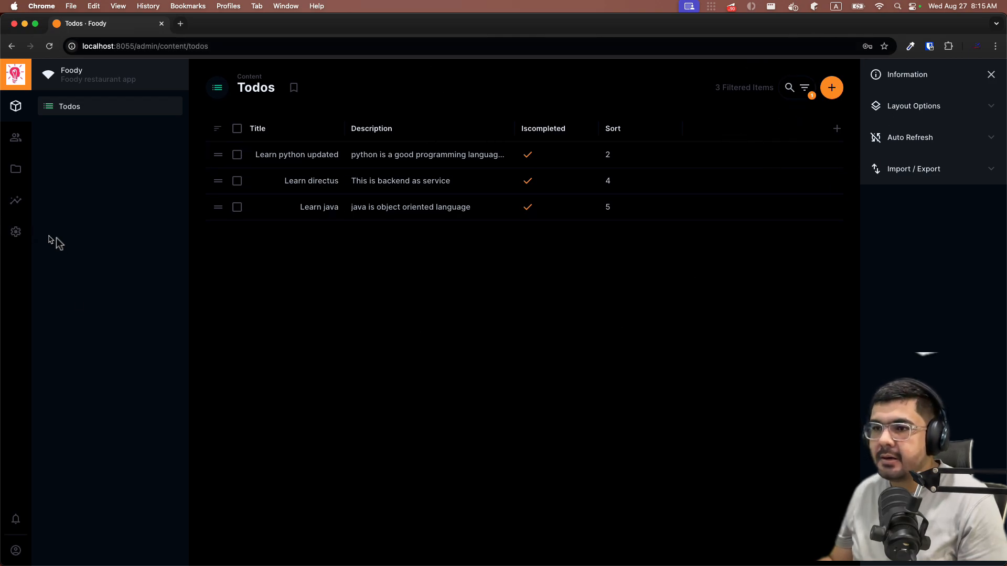
{"action": "left_click", "coordinate": [16, 231]}
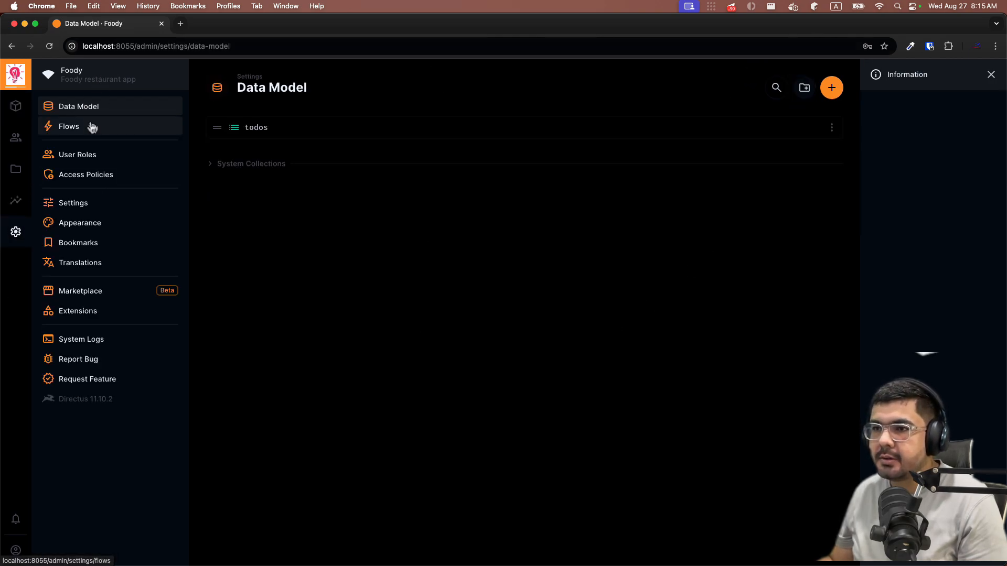
- Go back to the Todos content list, still filtered to the three completed items
{"action": "left_click", "coordinate": [25, 112]}
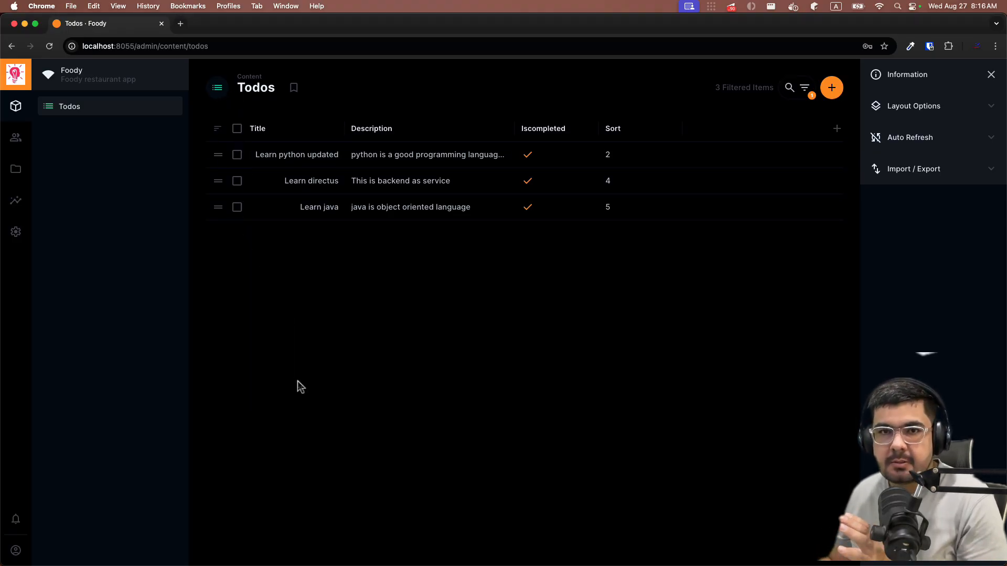
- Create a 'Completed Todos' bookmark with the Playlist Add Check icon and colour #2ECDA7
{"action": "left_click", "coordinate": [293, 88]}
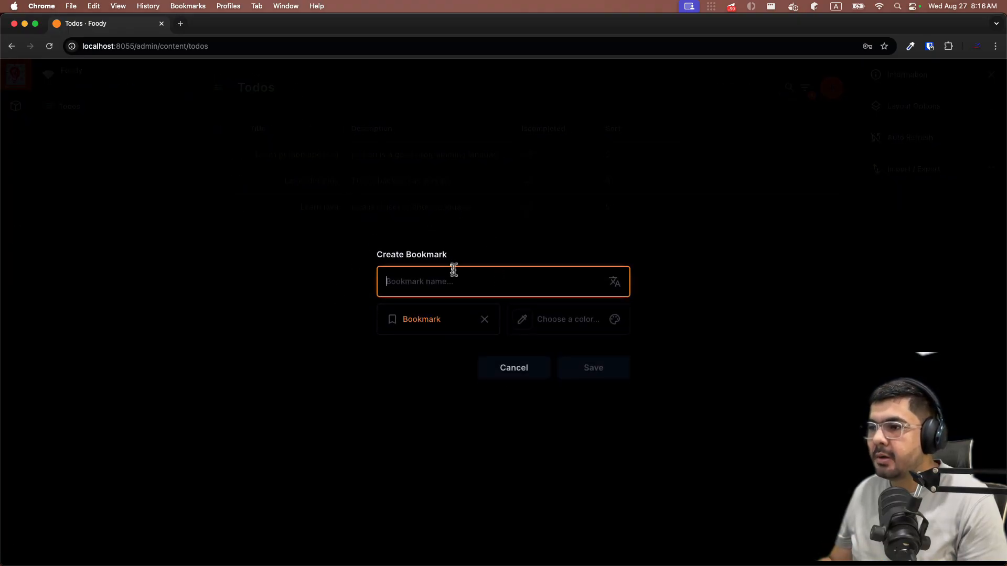
{"action": "type", "text": "Co"}
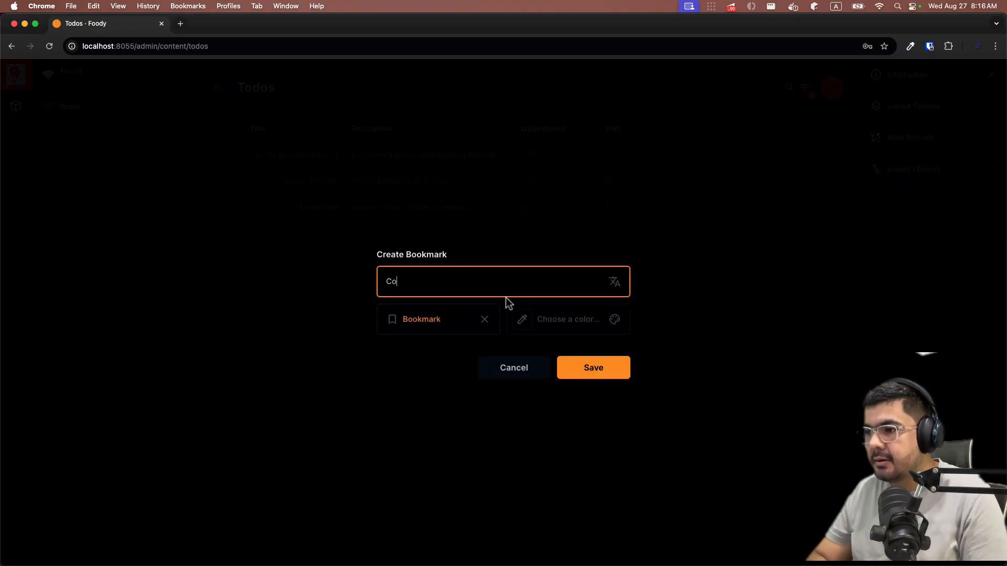
{"action": "type", "text": "mpleted Todos"}
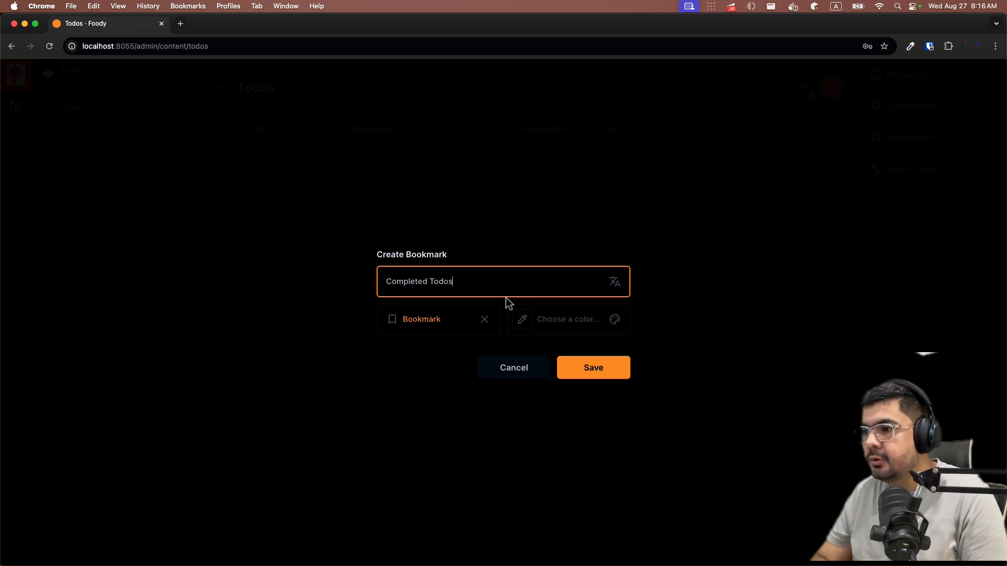
{"action": "left_click", "coordinate": [404, 320]}
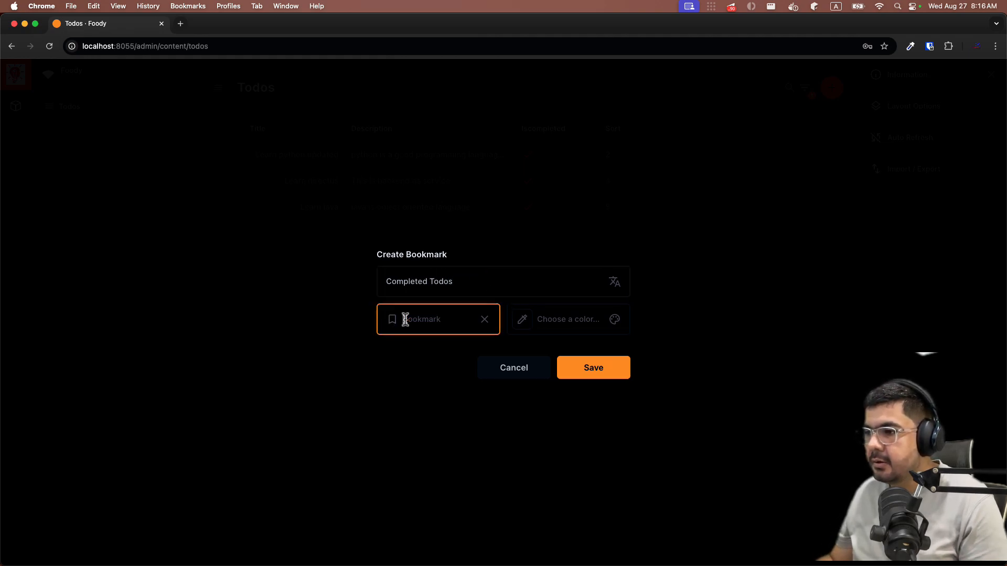
{"action": "type", "text": "chec"}
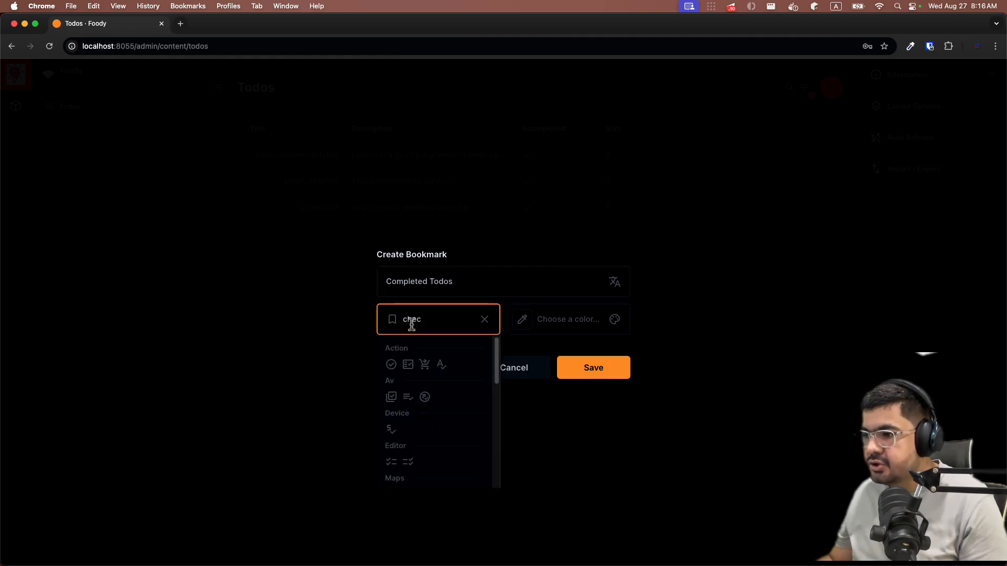
{"action": "left_click", "coordinate": [409, 397]}
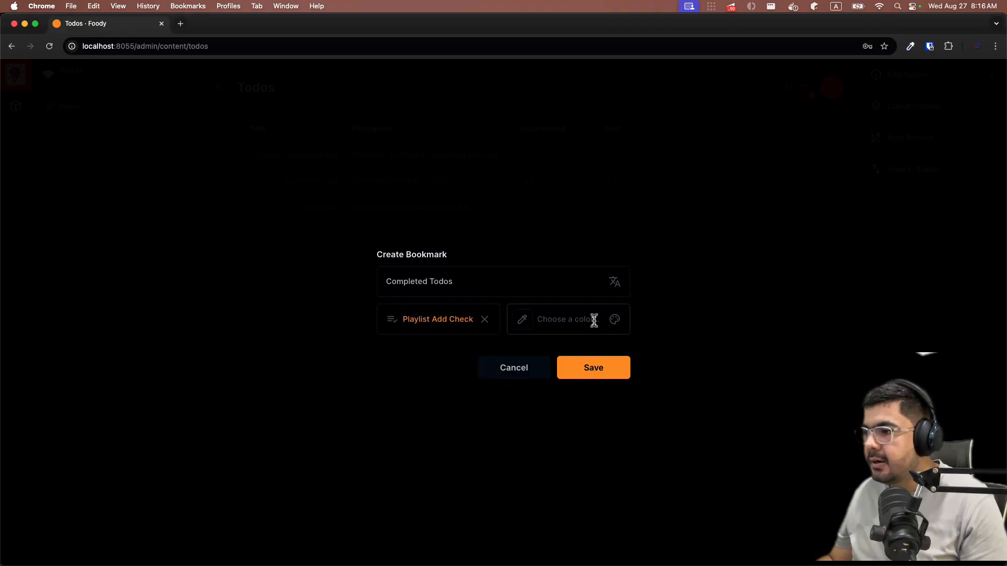
{"action": "left_click", "coordinate": [617, 324]}
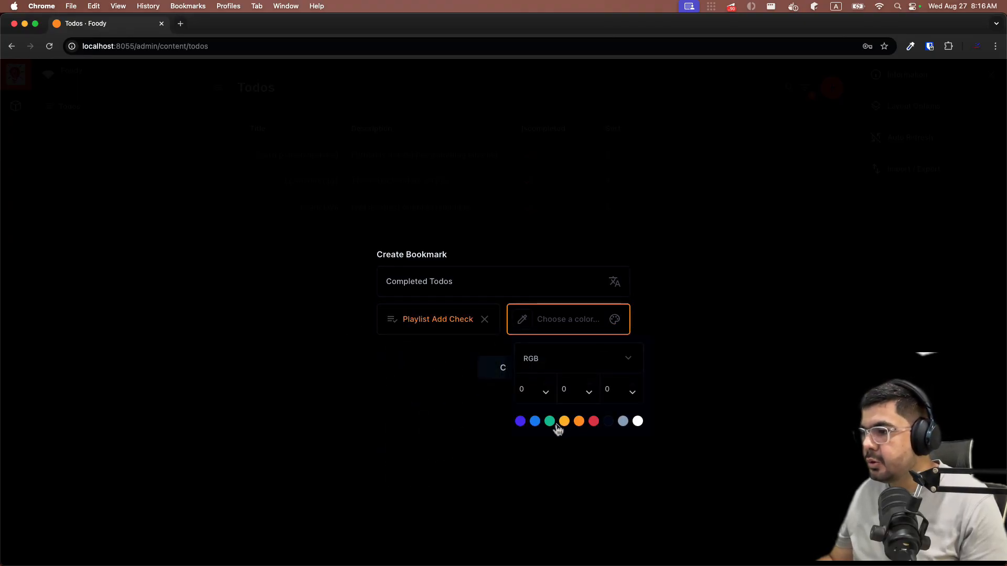
{"action": "left_click", "coordinate": [550, 421]}
{"action": "left_click", "coordinate": [443, 354]}
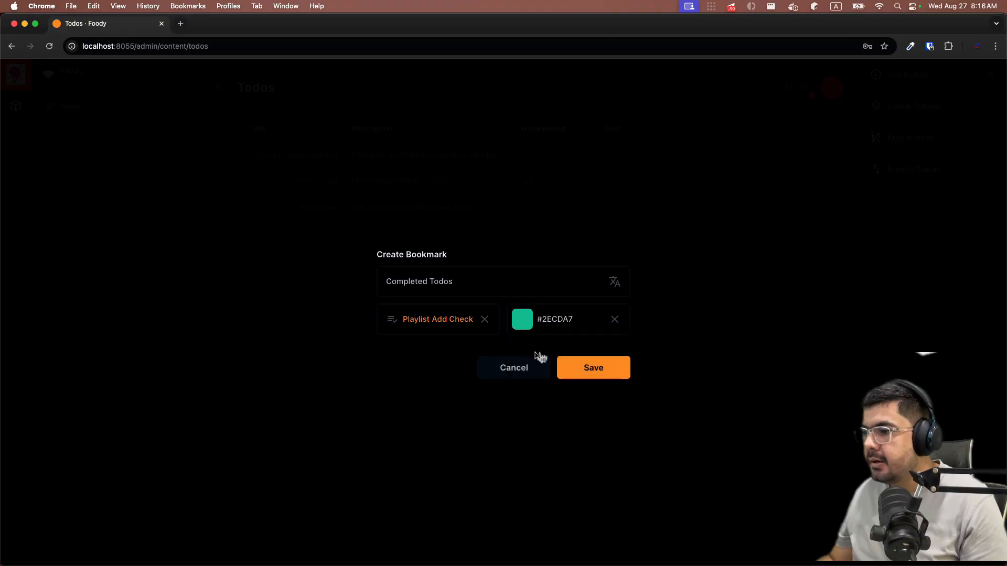
{"action": "left_click", "coordinate": [589, 367]}
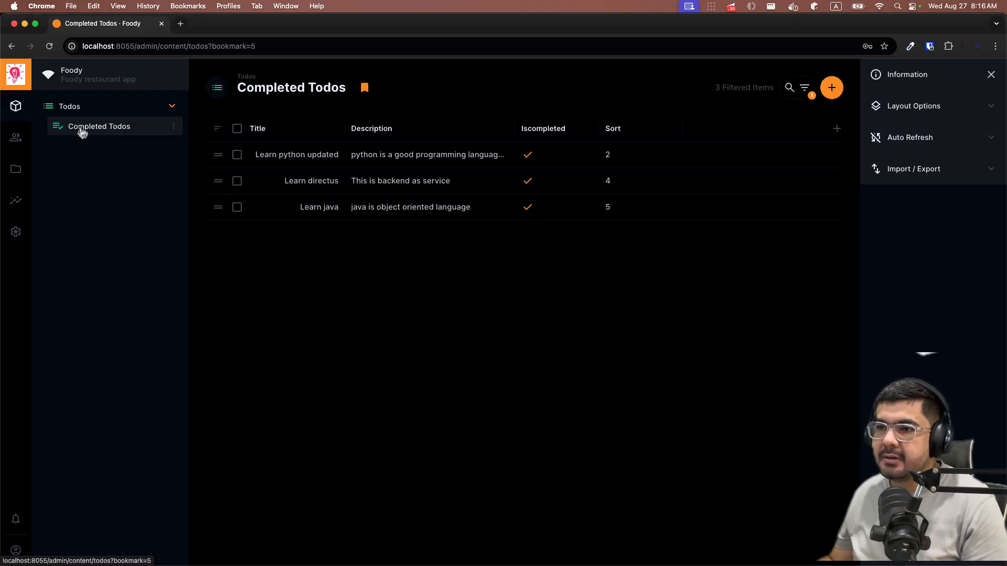
- Remove the Iscompleted Equals filter from the main Todos view so all 4 items show
{"action": "left_click", "coordinate": [82, 109]}
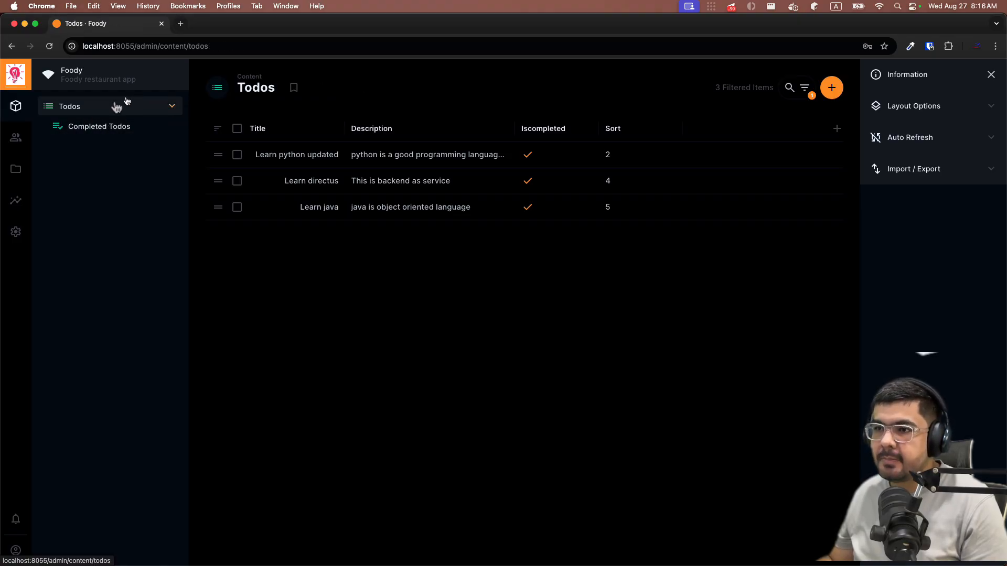
{"action": "left_click", "coordinate": [88, 136]}
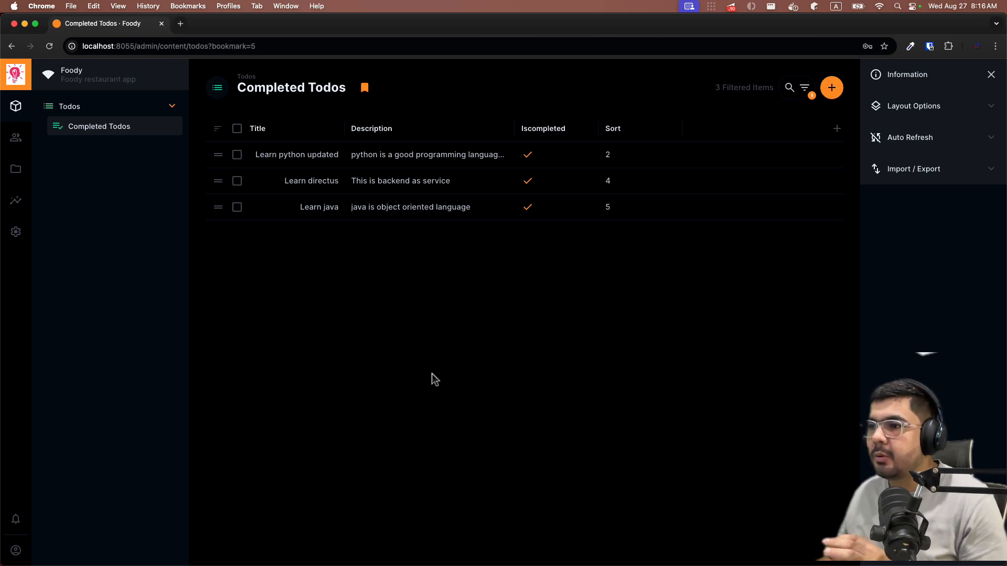
{"action": "left_click", "coordinate": [73, 109]}
{"action": "left_click", "coordinate": [806, 90]}
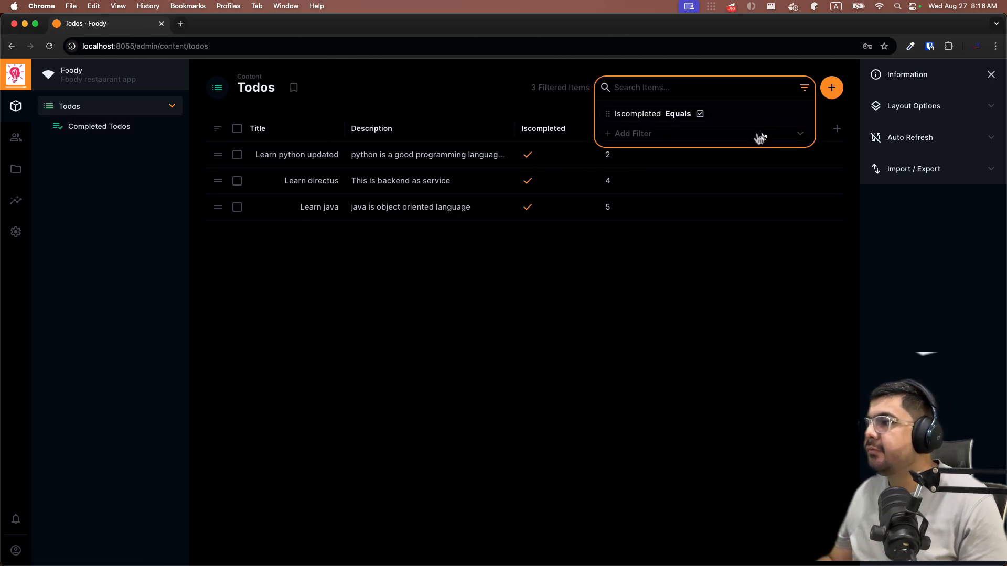
{"action": "left_click", "coordinate": [715, 115]}
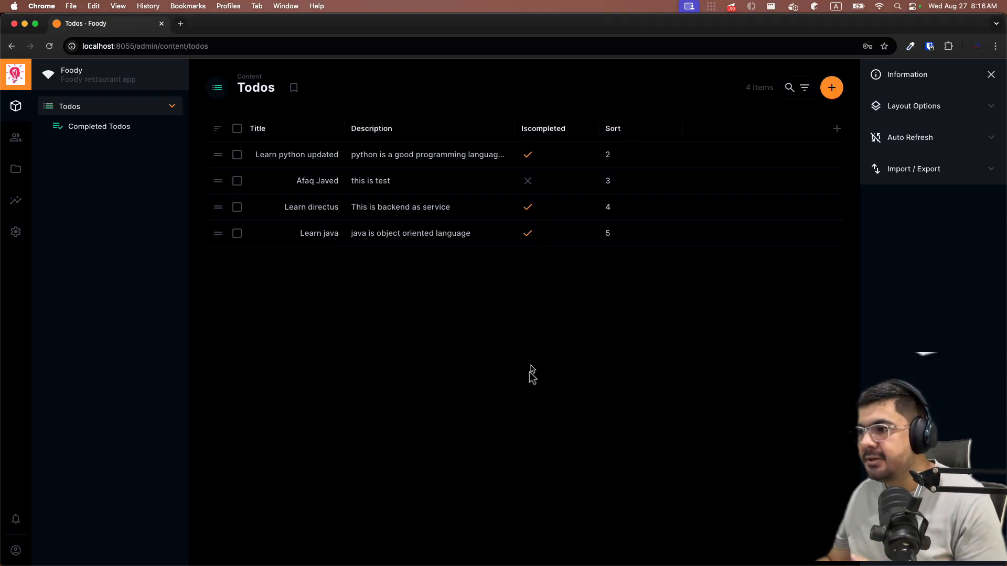
- Compare the Completed Todos bookmark with the full list, then go to Settings
{"action": "left_click", "coordinate": [65, 137]}
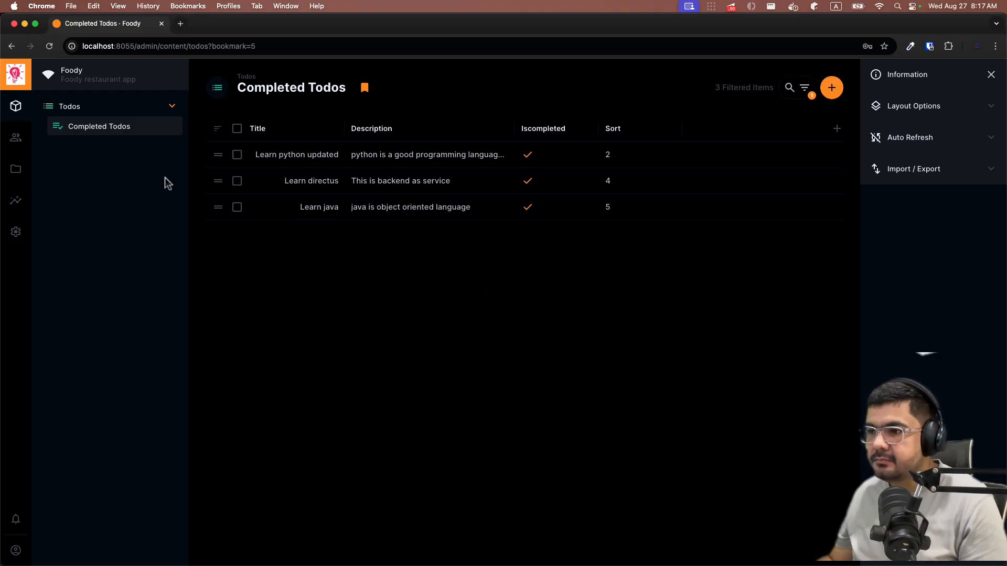
{"action": "left_click", "coordinate": [91, 114]}
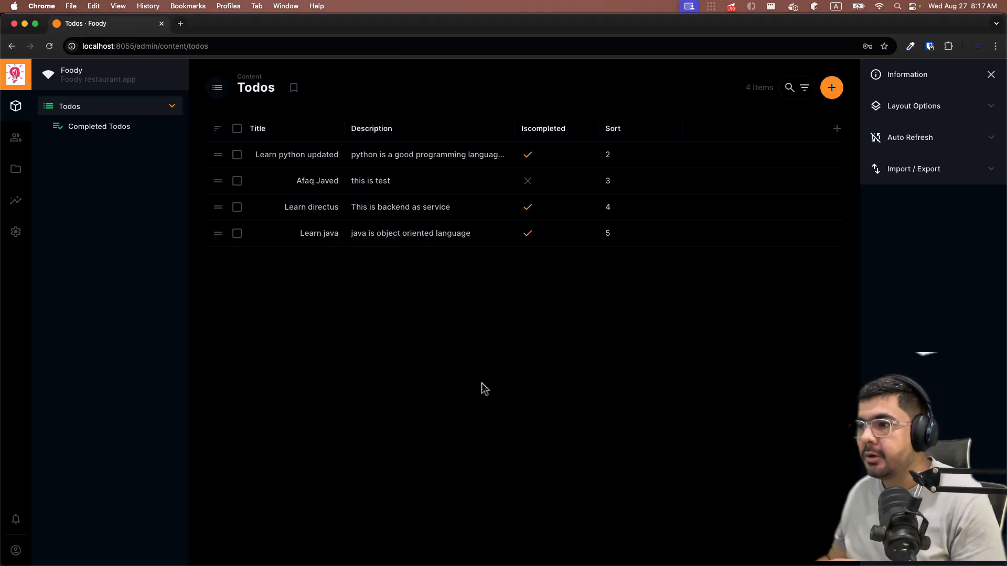
{"action": "left_click", "coordinate": [114, 127]}
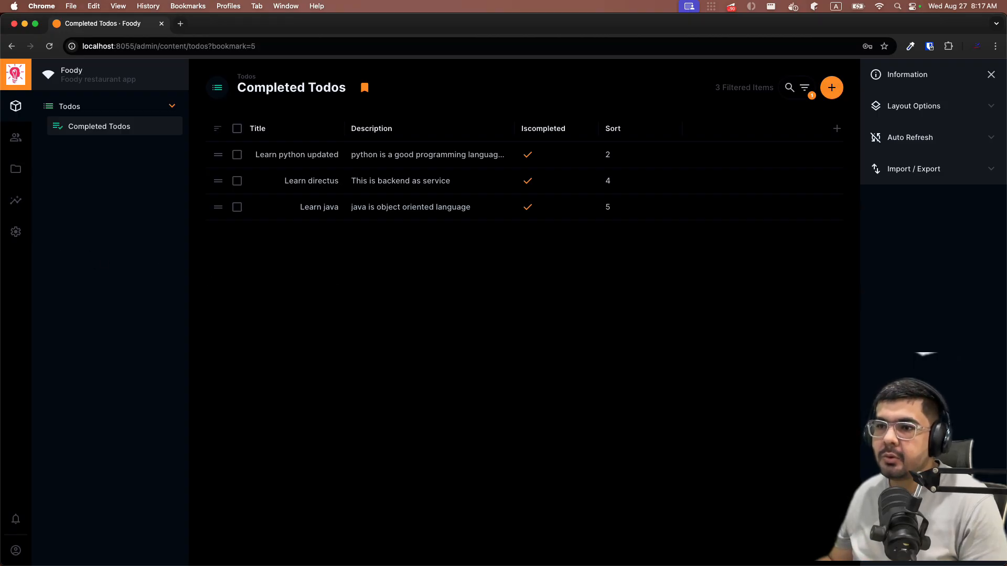
{"action": "left_click", "coordinate": [17, 232]}
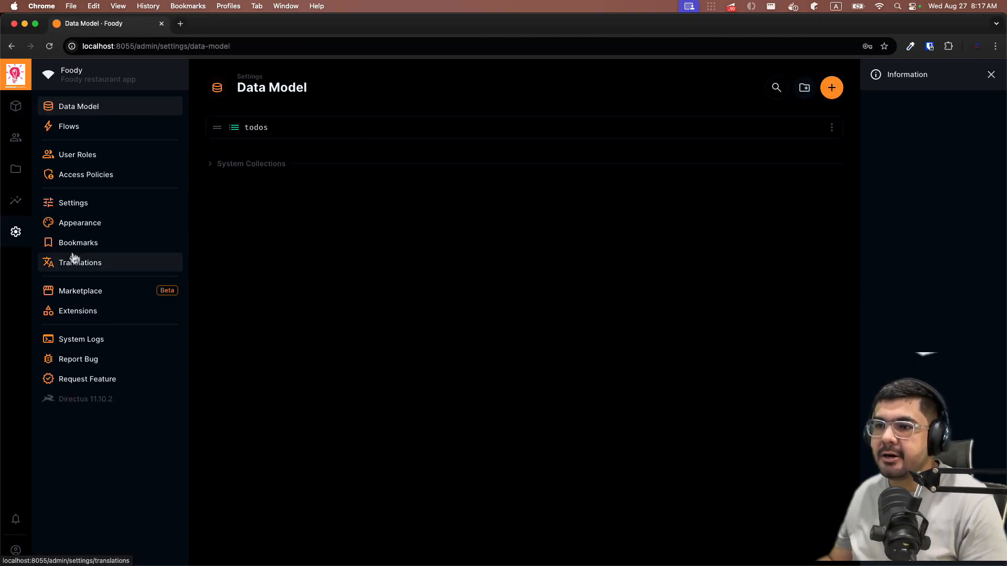
- Inspect the Completed Todos entry under Settings > Bookmarks, then return to the full Todos list
{"action": "left_click", "coordinate": [78, 247]}
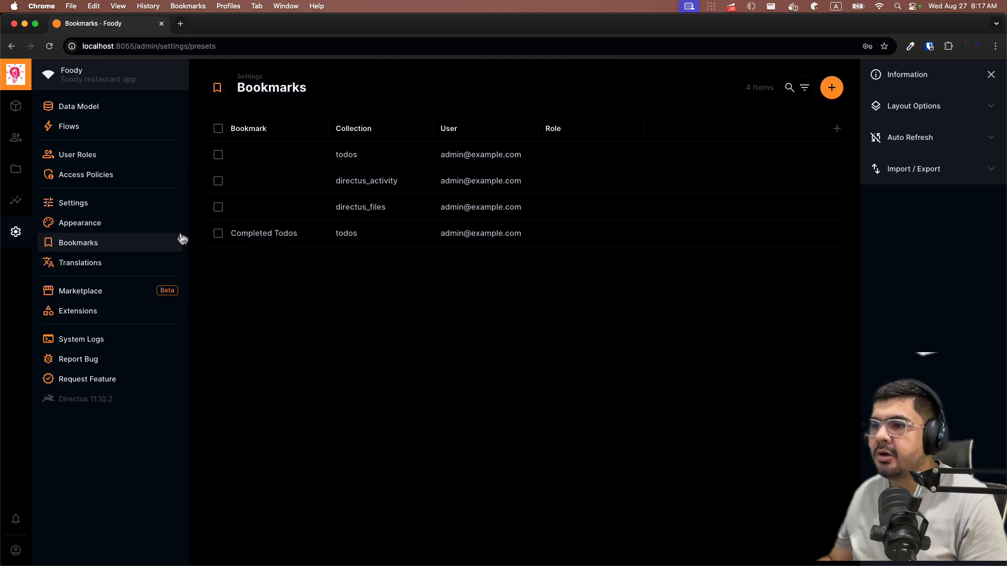
{"action": "left_click", "coordinate": [217, 234]}
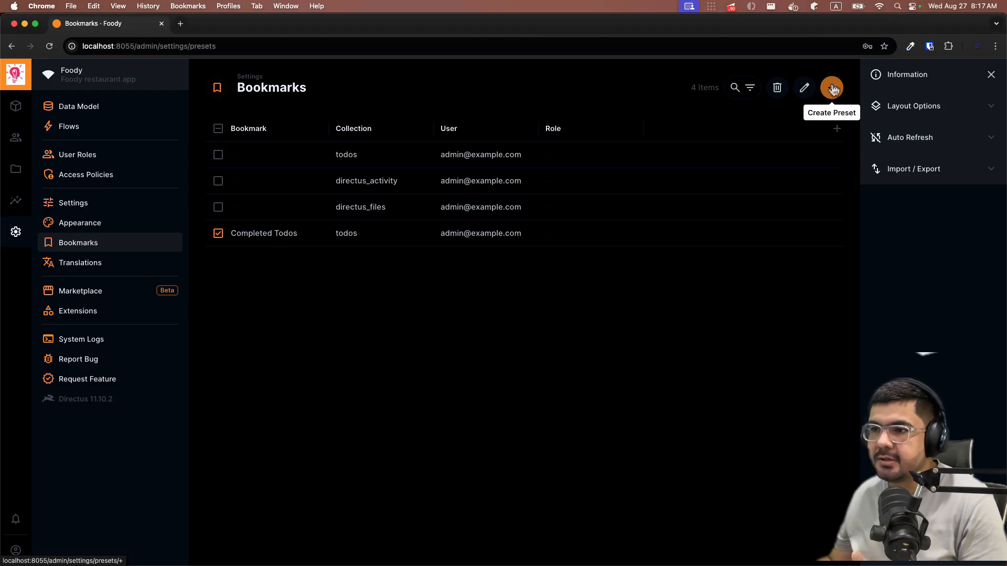
{"action": "left_click", "coordinate": [218, 233]}
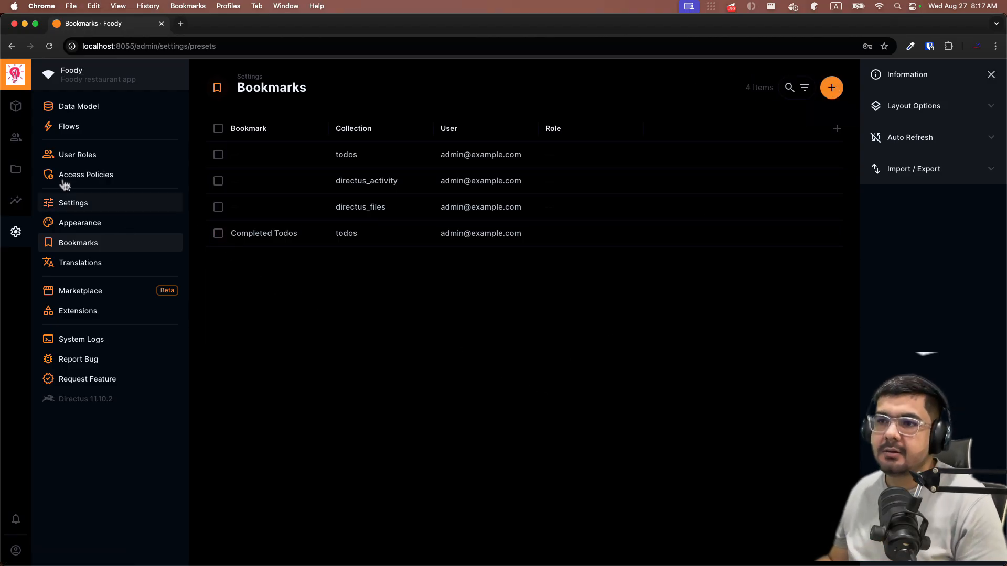
{"action": "left_click", "coordinate": [15, 108]}
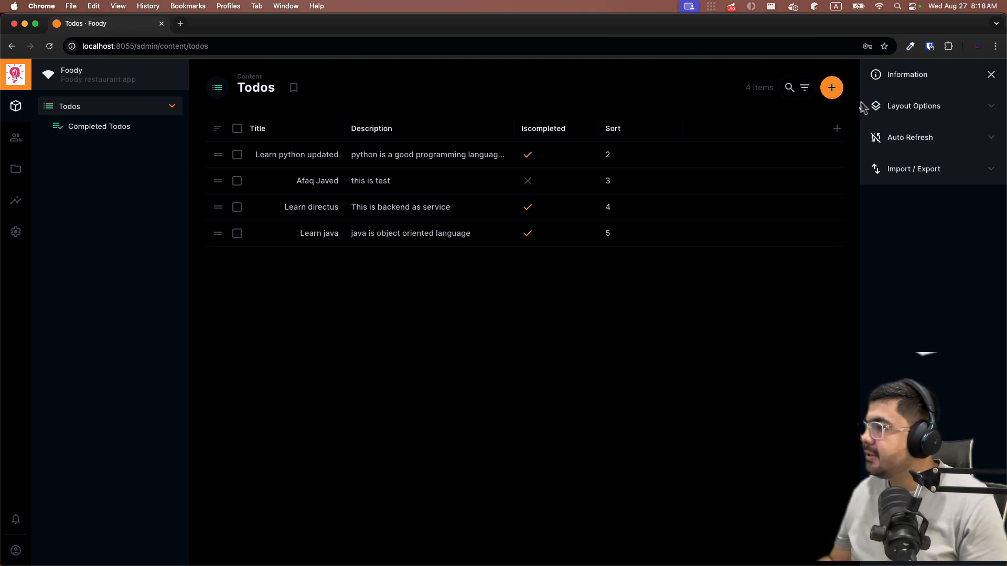
- Try Compact and Comfortable row spacing in Layout Options, ending on Cozy
{"action": "left_click", "coordinate": [890, 107]}
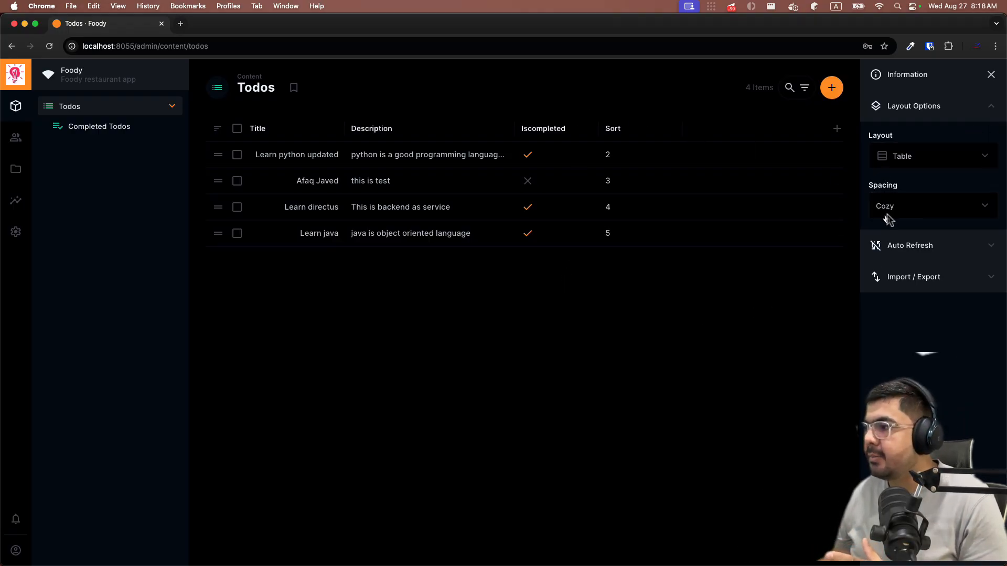
{"action": "left_click", "coordinate": [906, 213]}
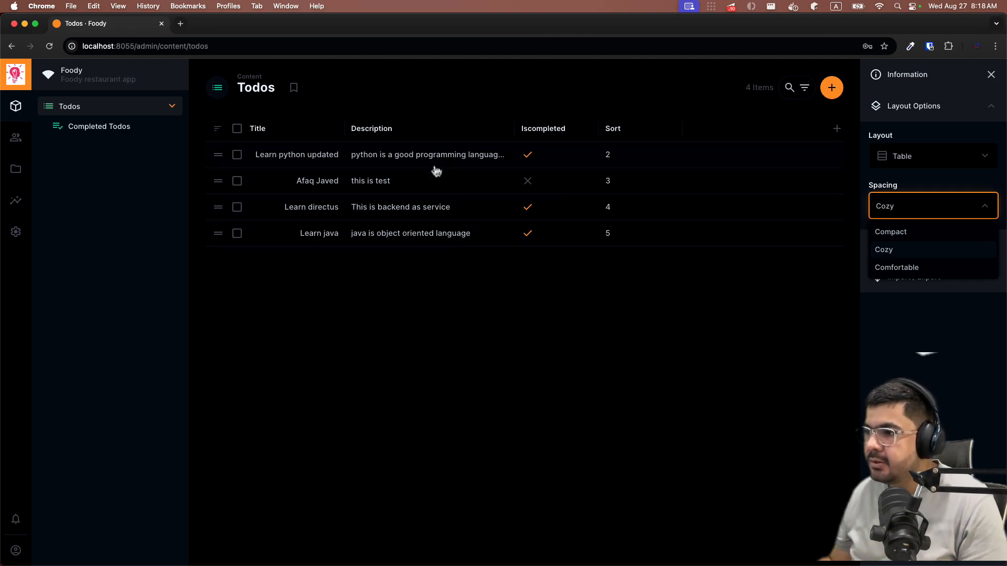
{"action": "left_click", "coordinate": [891, 231]}
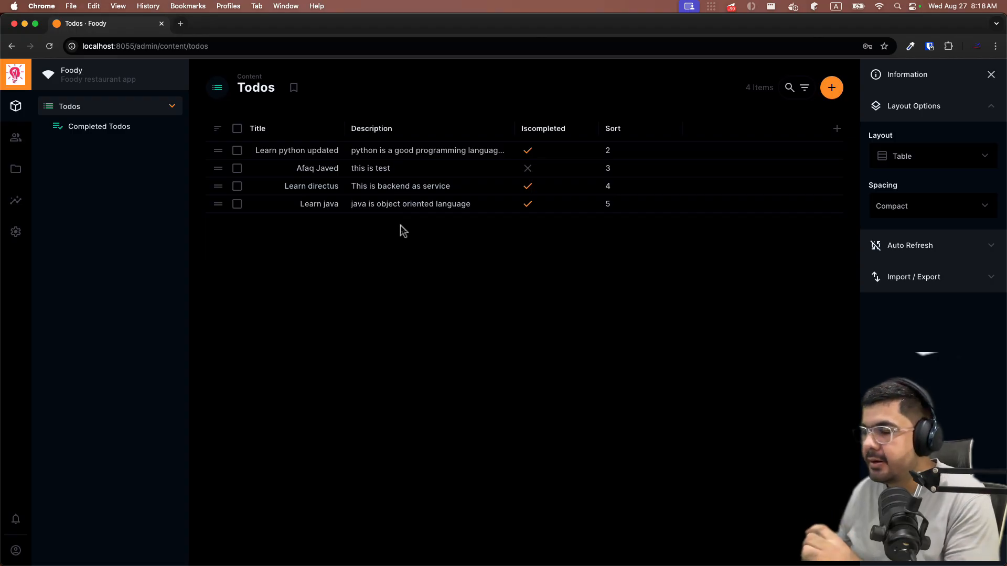
{"action": "left_click", "coordinate": [879, 215]}
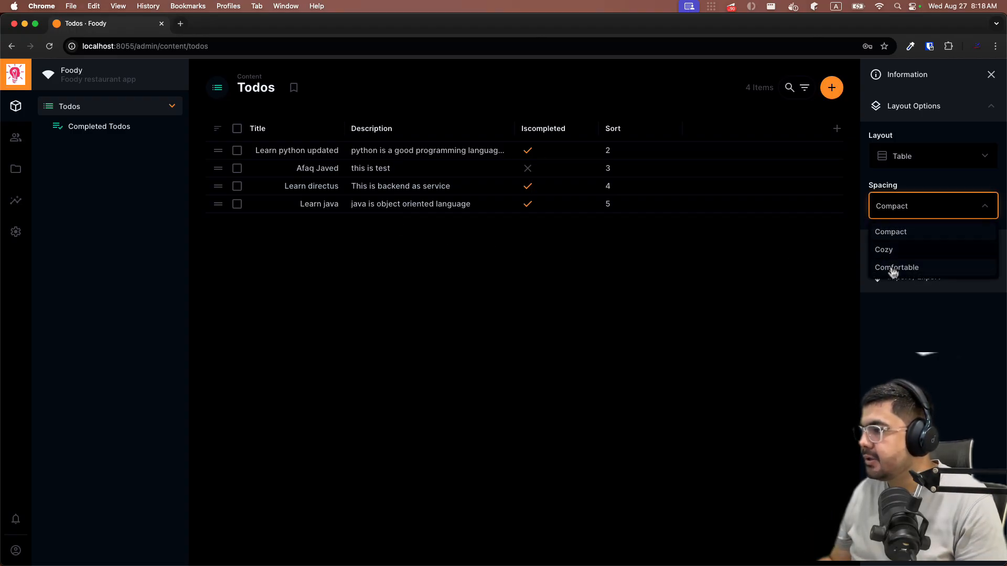
{"action": "left_click", "coordinate": [892, 269]}
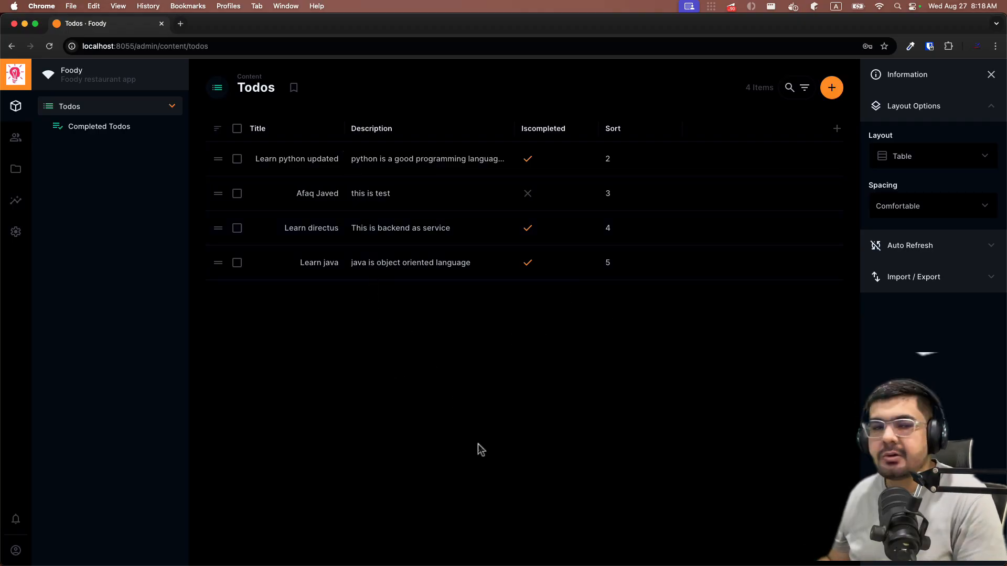
{"action": "left_click", "coordinate": [928, 209]}
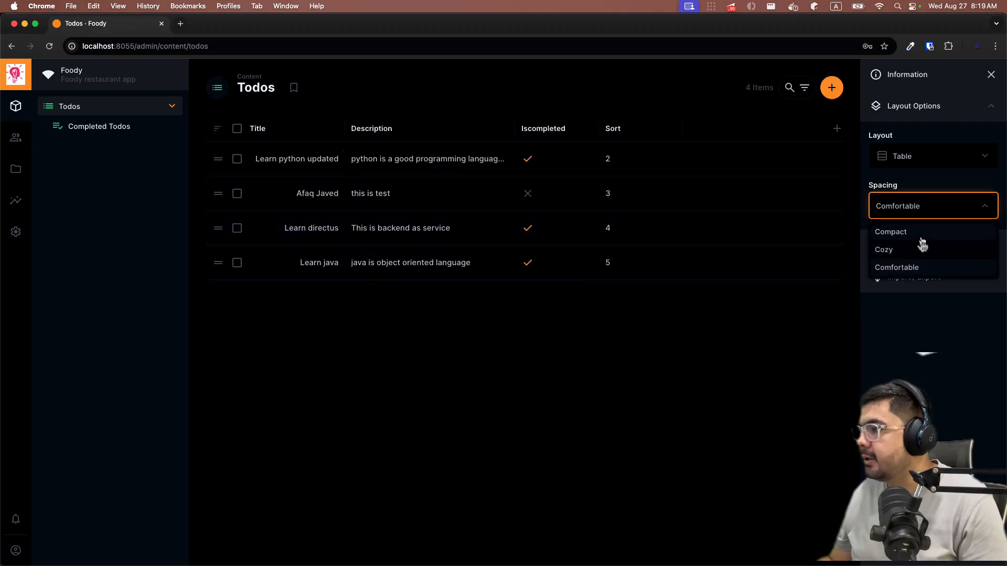
{"action": "left_click", "coordinate": [919, 252]}
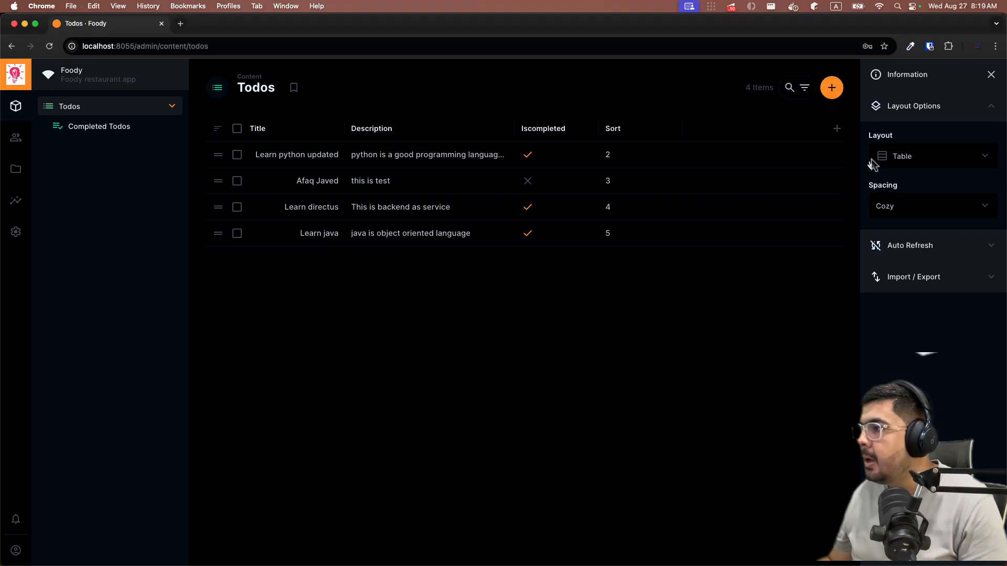
- Switch the Todos layout from table to cards
{"action": "left_click", "coordinate": [894, 158]}
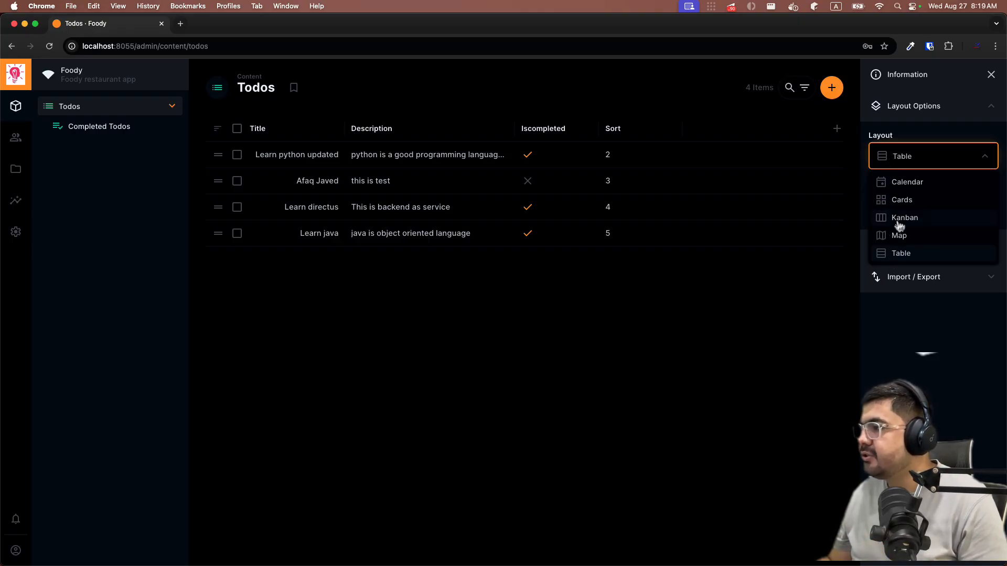
{"action": "left_click", "coordinate": [899, 200]}
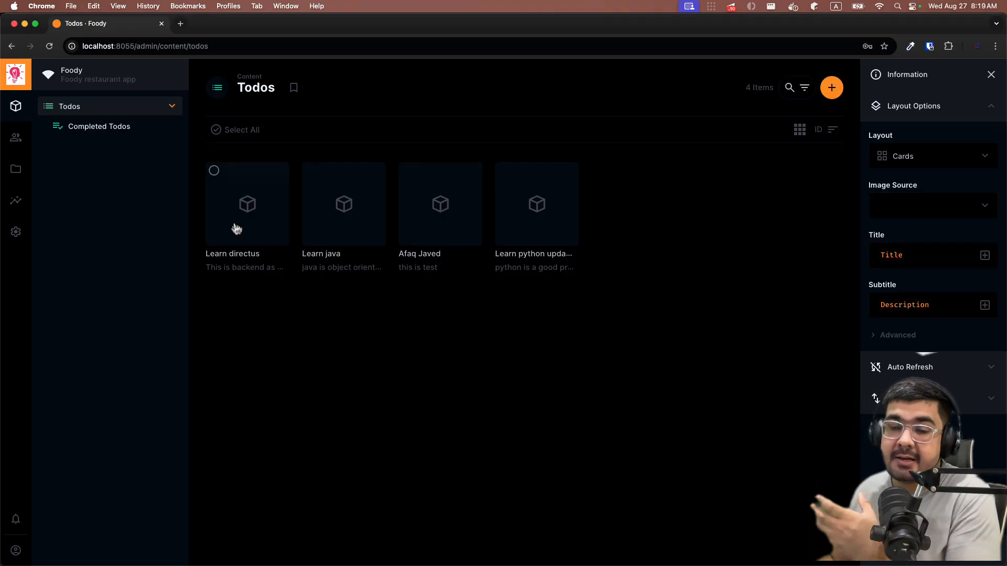
{"action": "left_click", "coordinate": [955, 257]}
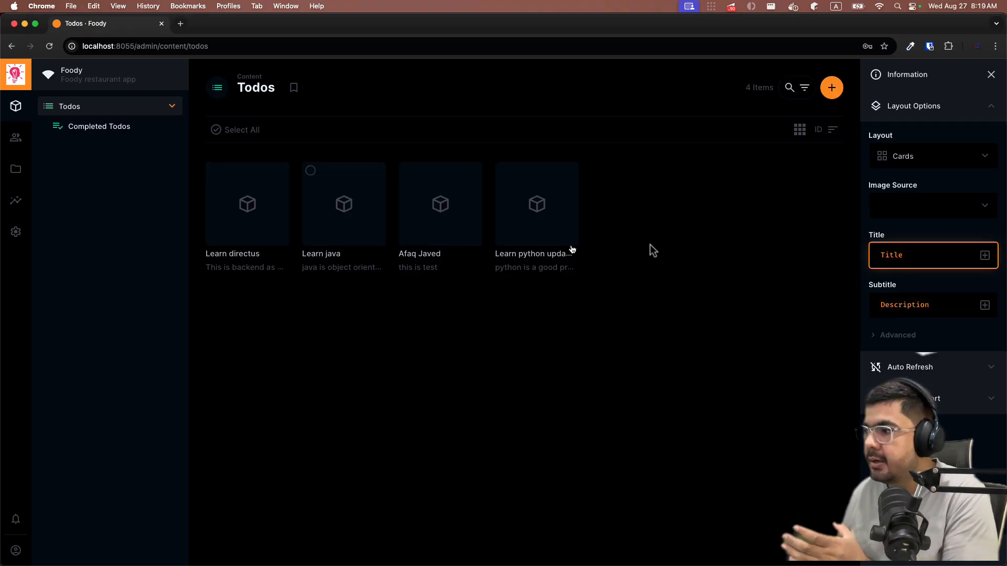
- Replace Description with Iscompleted as the card subtitle, and check the empty Image Source list
{"action": "left_click", "coordinate": [934, 303]}
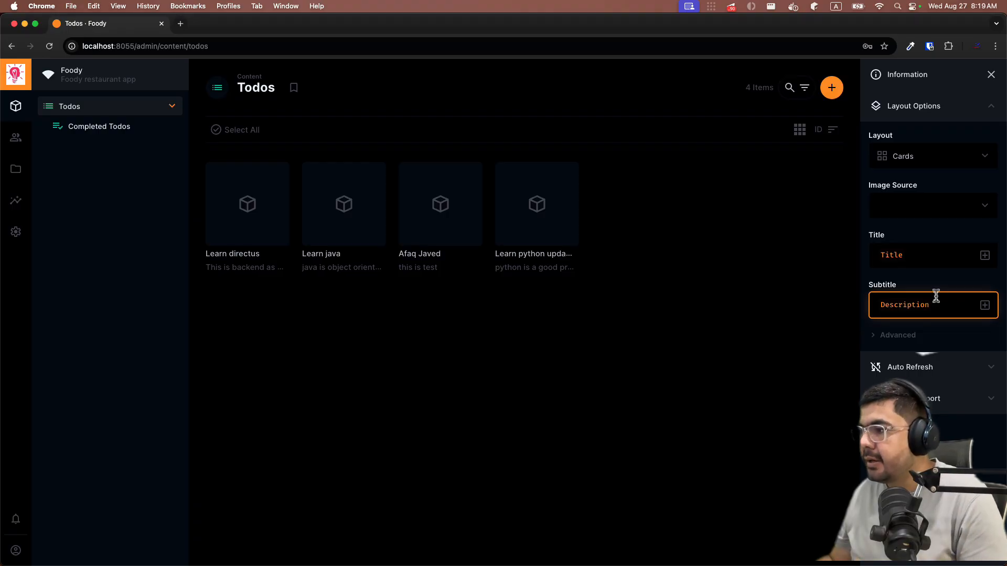
{"action": "key", "text": "BackSpace"}
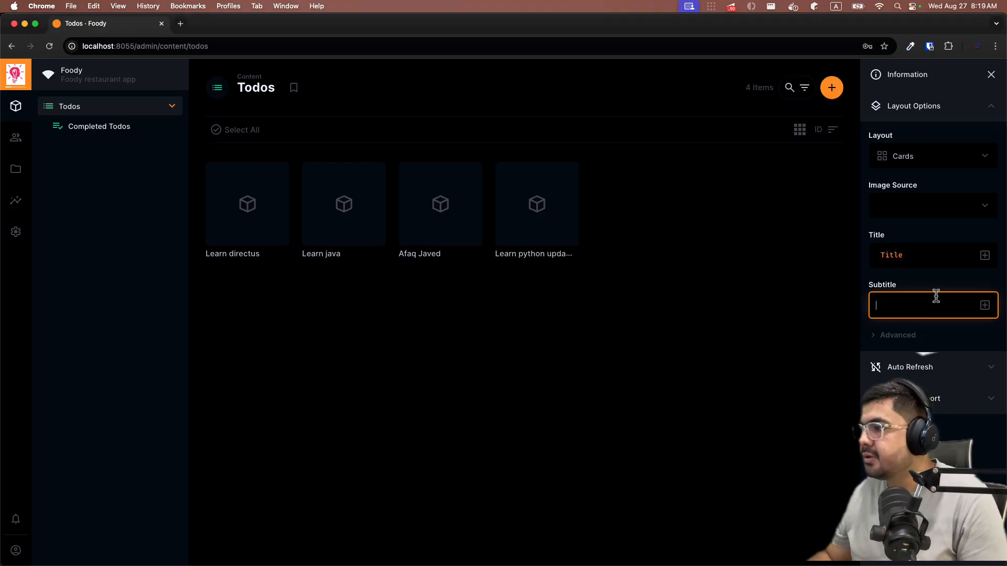
{"action": "left_click", "coordinate": [984, 306]}
{"action": "scroll", "coordinate": [928, 367], "scroll_direction": "down", "scroll_amount": 1}
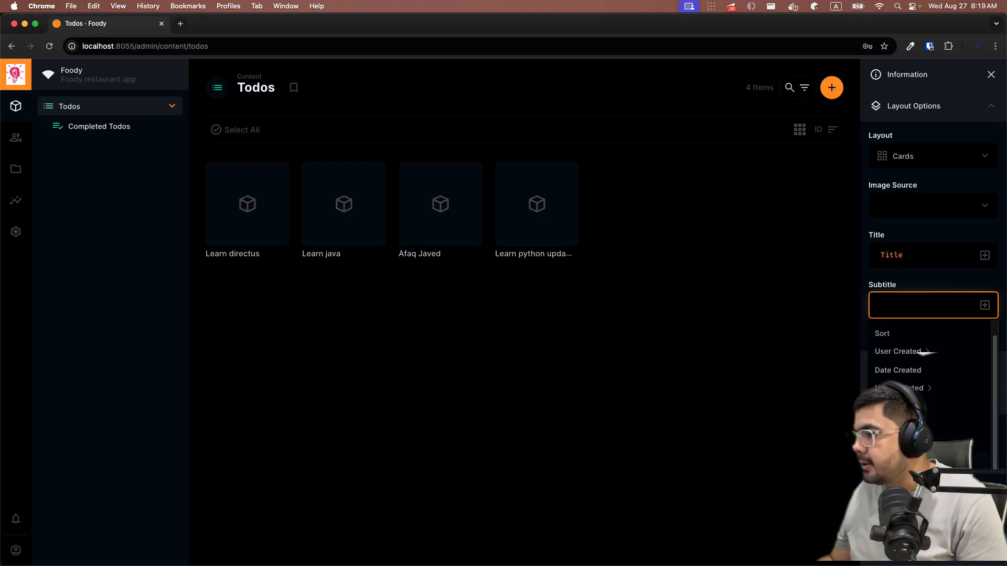
{"action": "left_click", "coordinate": [894, 460]}
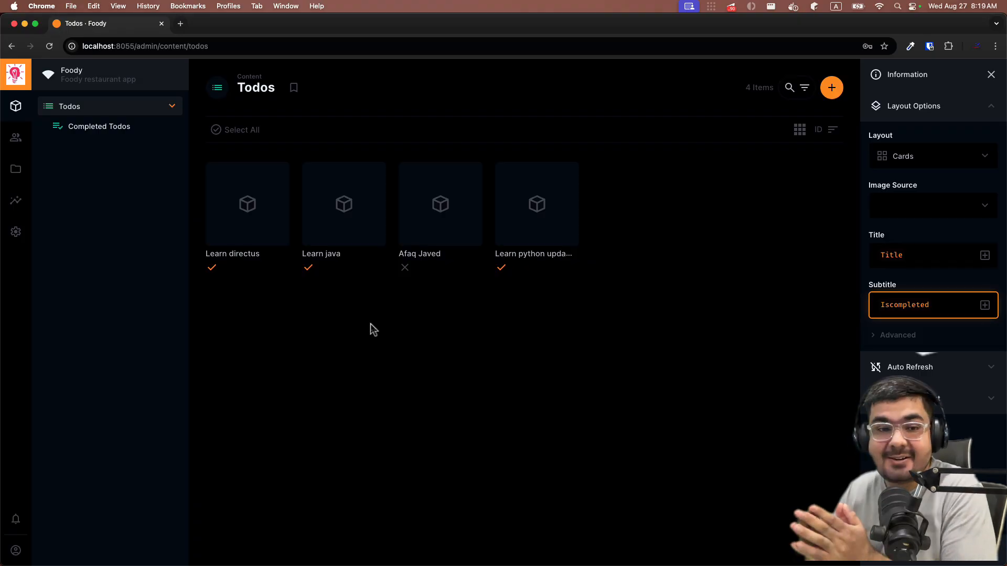
{"action": "left_click", "coordinate": [334, 312]}
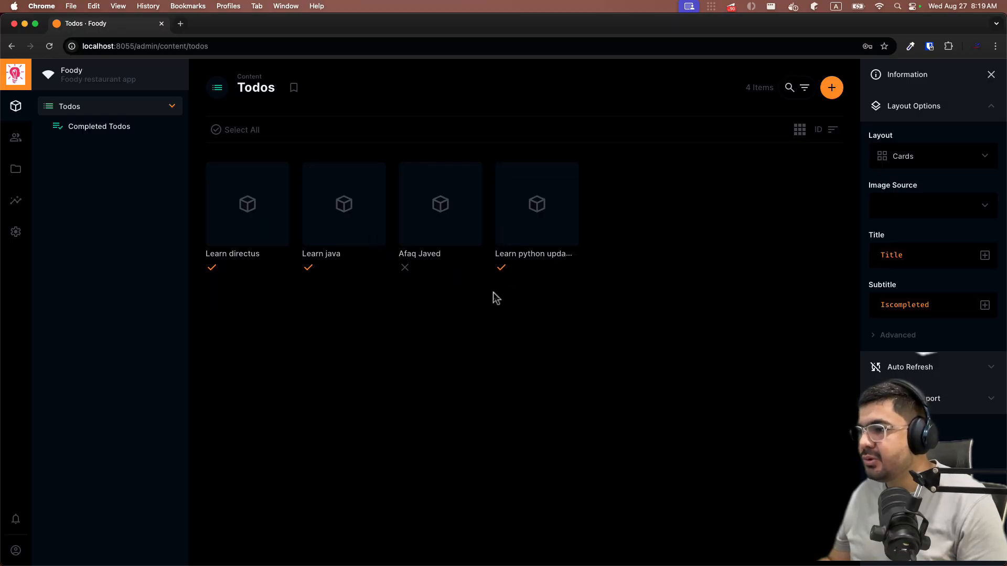
{"action": "left_click", "coordinate": [927, 212]}
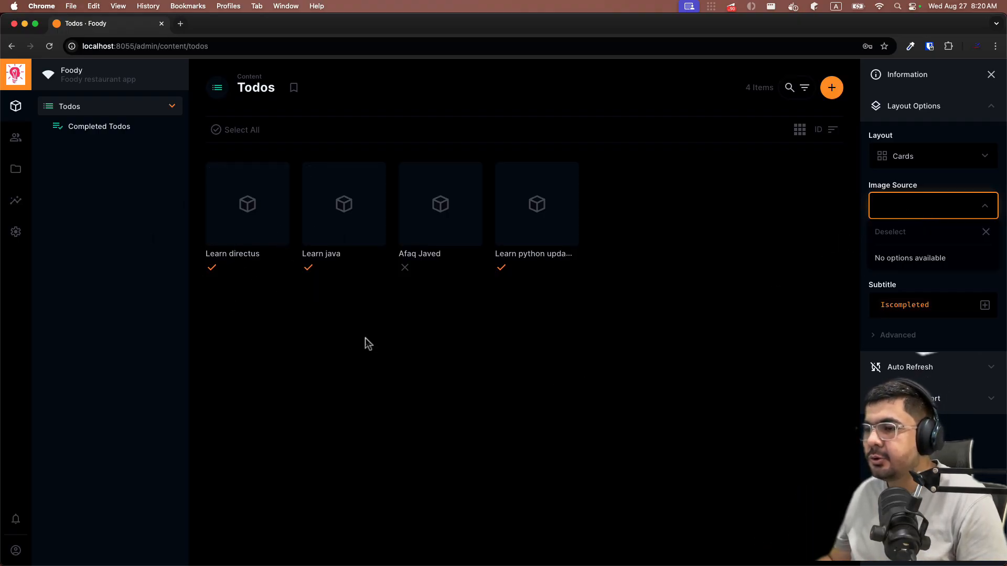
{"action": "left_click", "coordinate": [606, 378]}
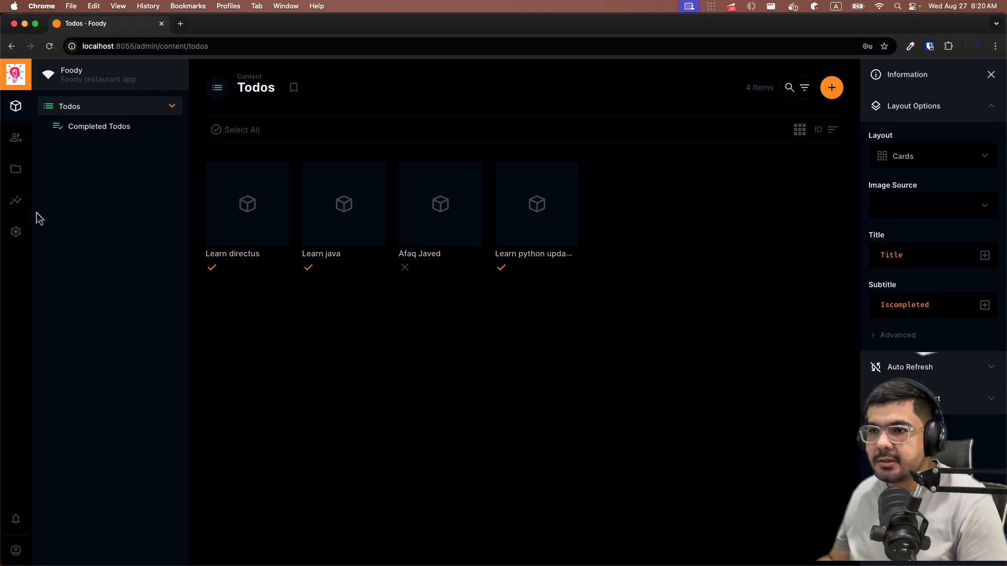
- Start a new Image-type field in the todos collection's data model
{"action": "left_click", "coordinate": [17, 232]}
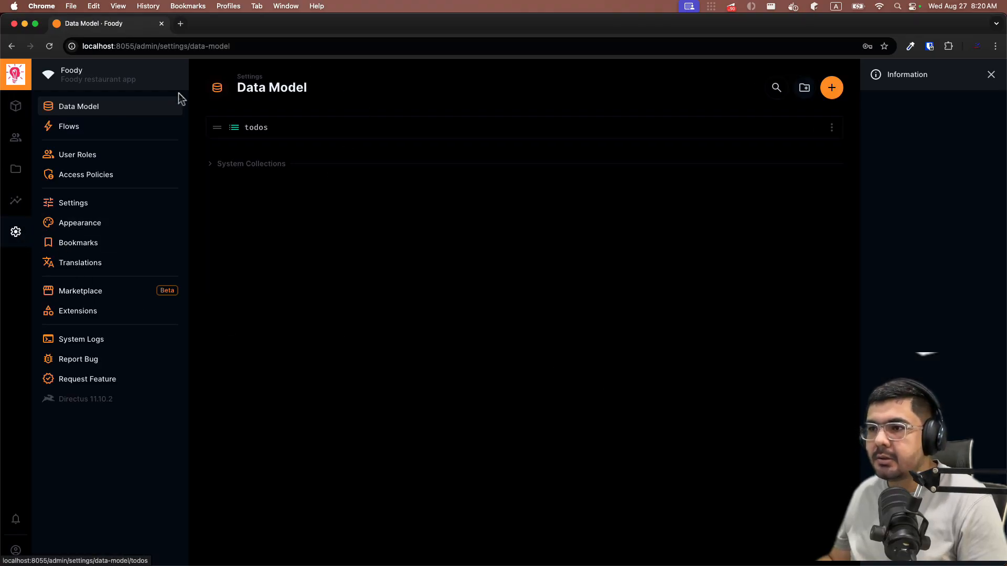
{"action": "left_click", "coordinate": [313, 127]}
{"action": "left_click", "coordinate": [381, 416]}
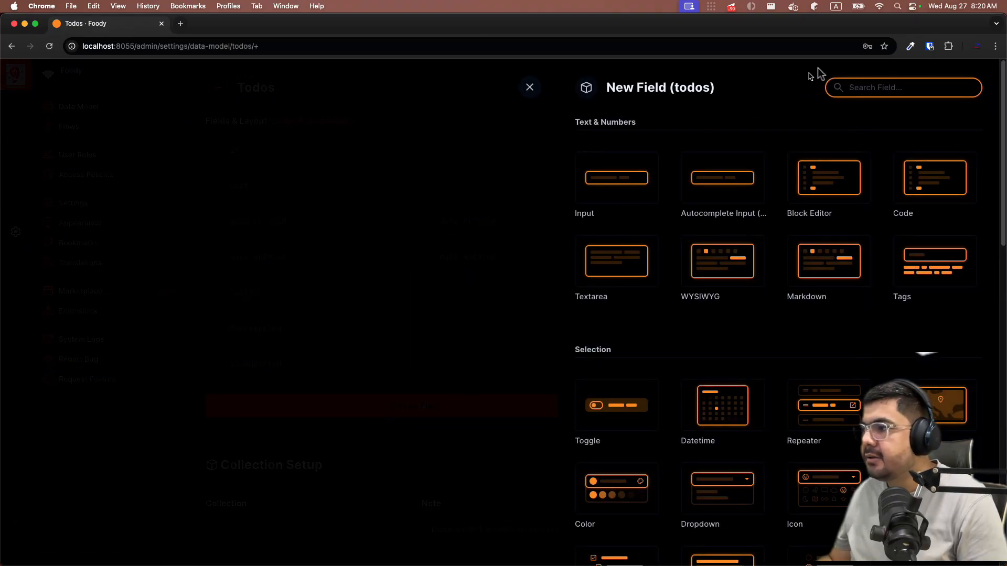
{"action": "scroll", "coordinate": [643, 234], "scroll_direction": "down", "scroll_amount": 1}
{"action": "scroll", "coordinate": [645, 237], "scroll_direction": "down", "scroll_amount": 10}
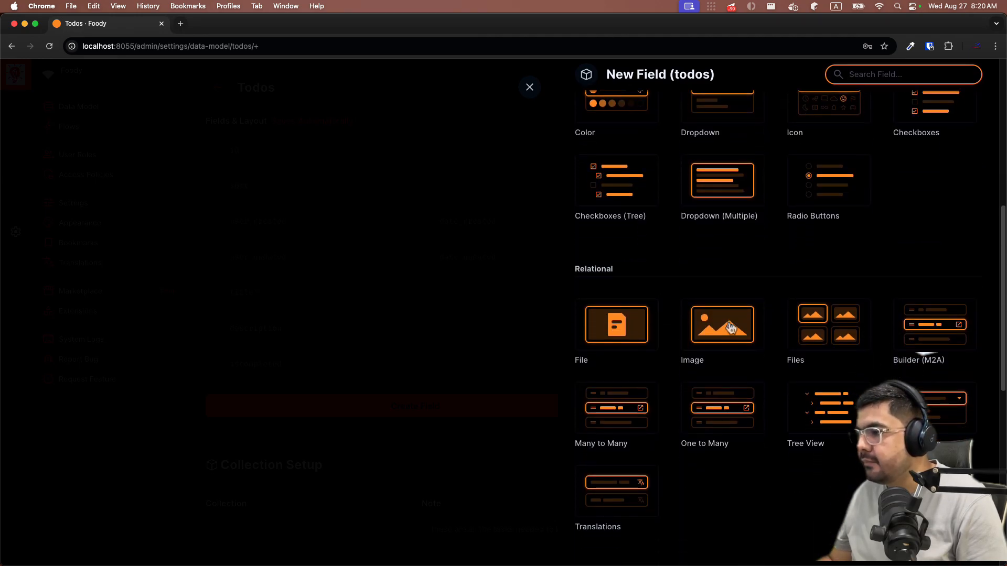
{"action": "left_click", "coordinate": [731, 327]}
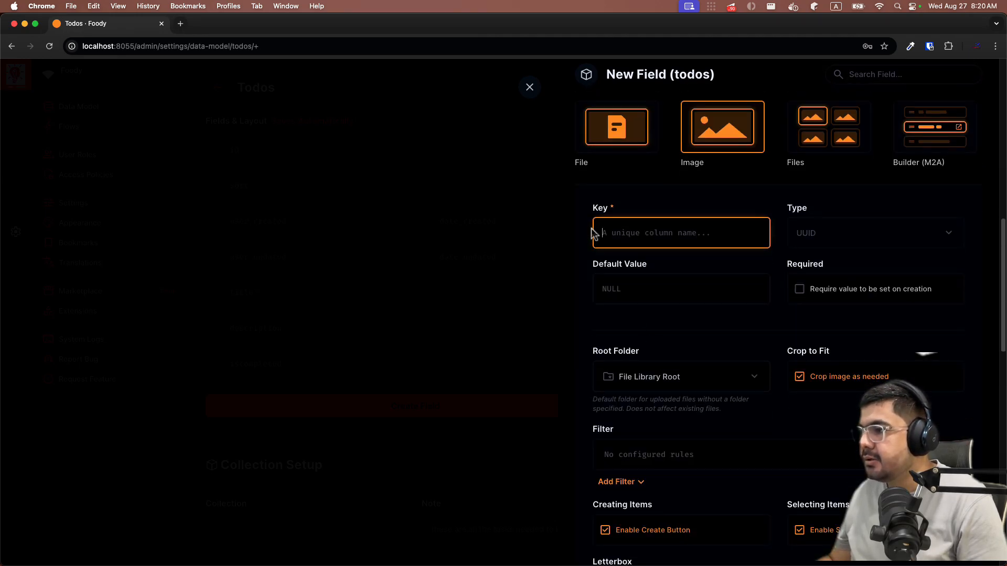
- Give the new field the key 'image' and save it
{"action": "type", "text": "image"}
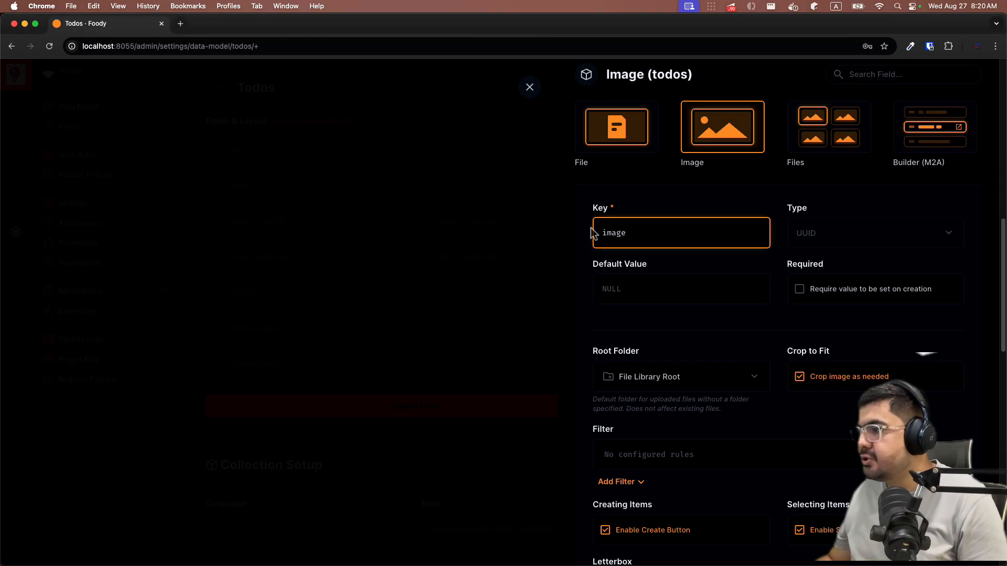
{"action": "scroll", "coordinate": [835, 167], "scroll_direction": "down", "scroll_amount": 3}
{"action": "scroll", "coordinate": [617, 273], "scroll_direction": "down", "scroll_amount": 1}
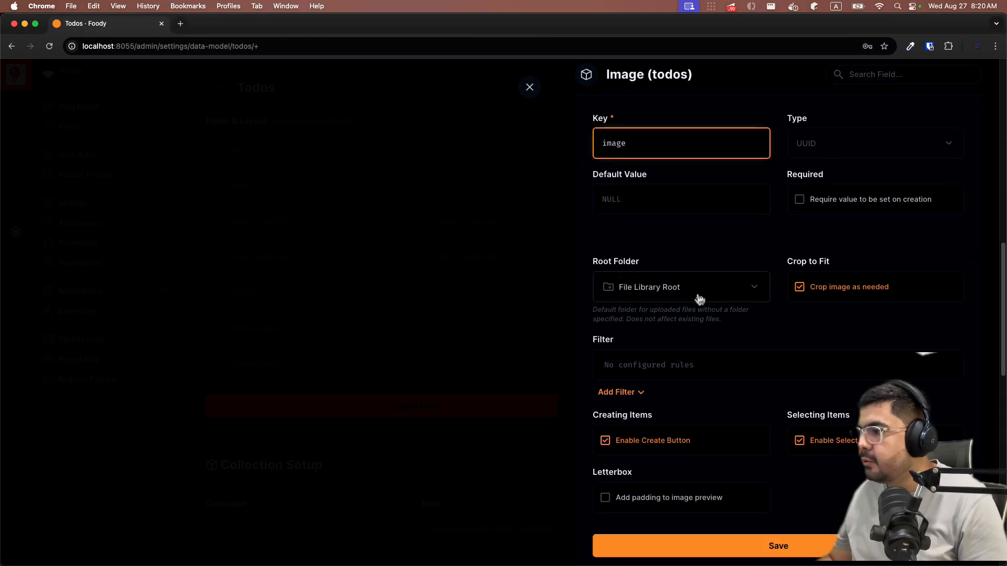
{"action": "scroll", "coordinate": [656, 316], "scroll_direction": "down", "scroll_amount": 2}
{"action": "scroll", "coordinate": [787, 262], "scroll_direction": "up", "scroll_amount": 3}
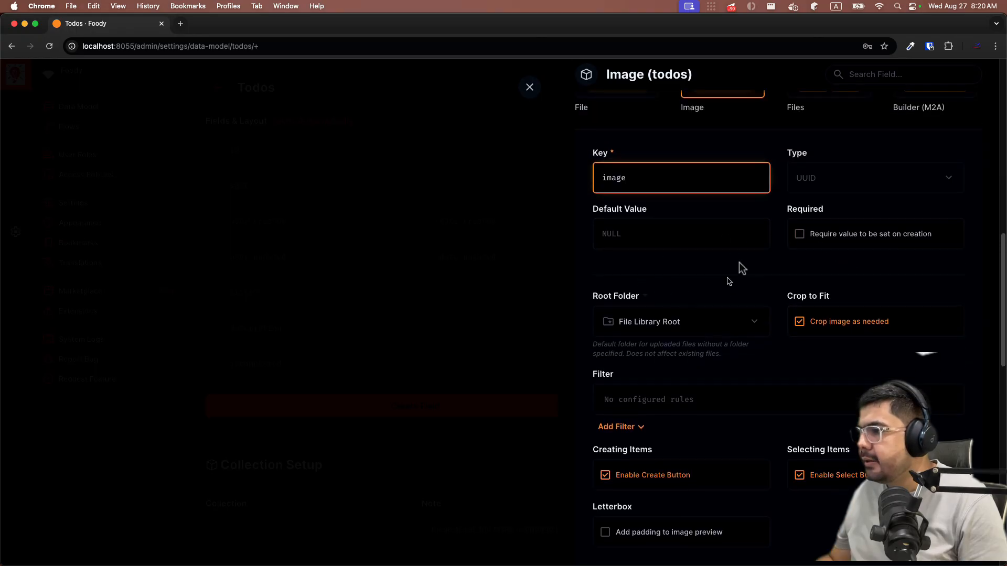
{"action": "scroll", "coordinate": [752, 361], "scroll_direction": "down", "scroll_amount": 6}
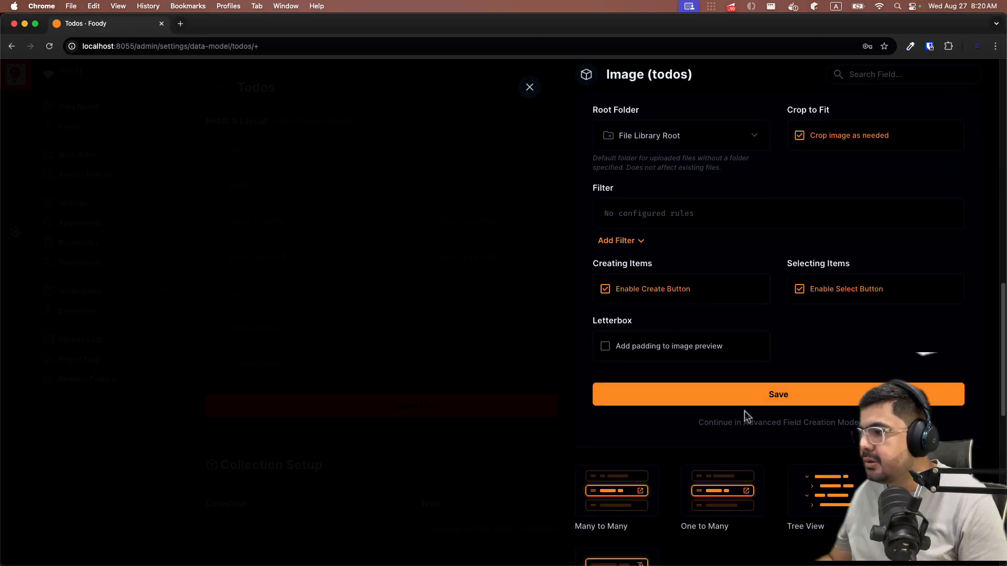
{"action": "left_click", "coordinate": [744, 404]}
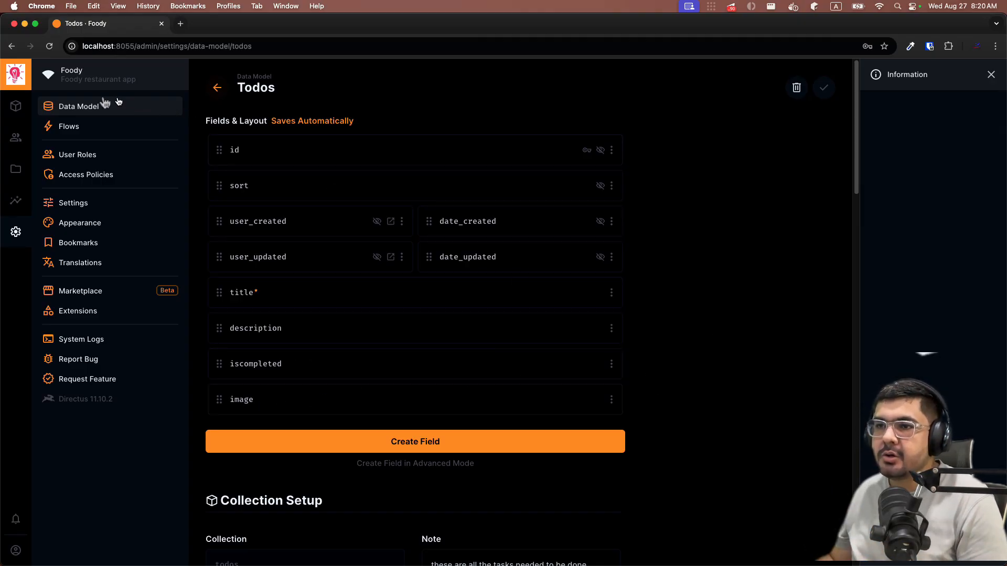
- Open the Learn java todo from the Todos content cards
{"action": "left_click", "coordinate": [16, 106]}
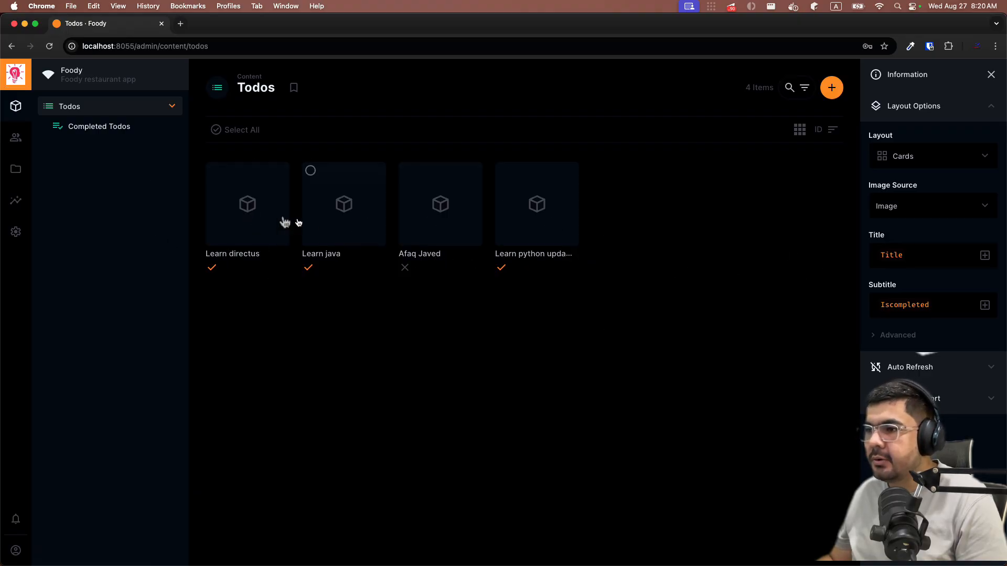
{"action": "left_click", "coordinate": [321, 223]}
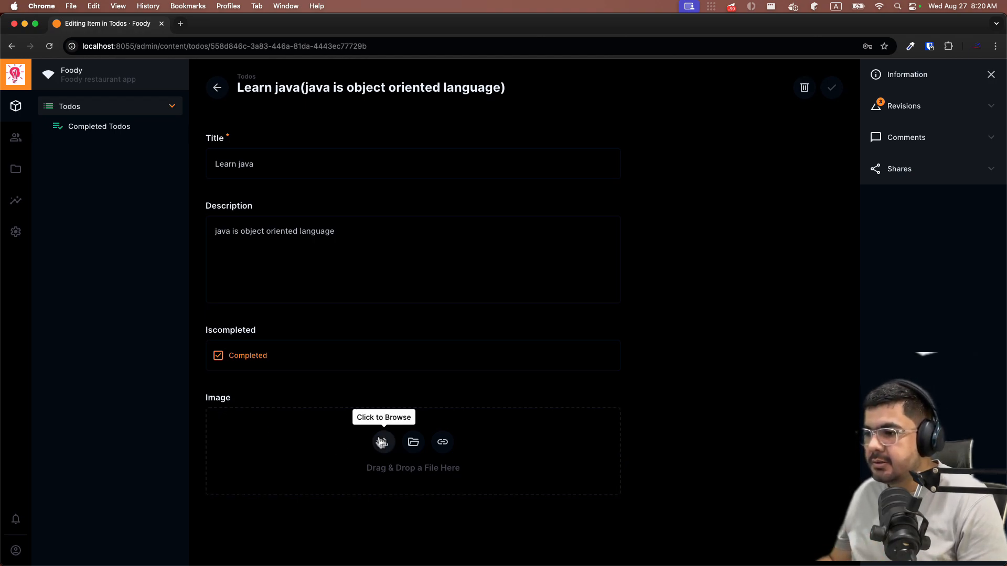
- Search Google for 'java image' in a new tab and preview the HD Java logo
{"action": "left_click", "coordinate": [180, 25]}
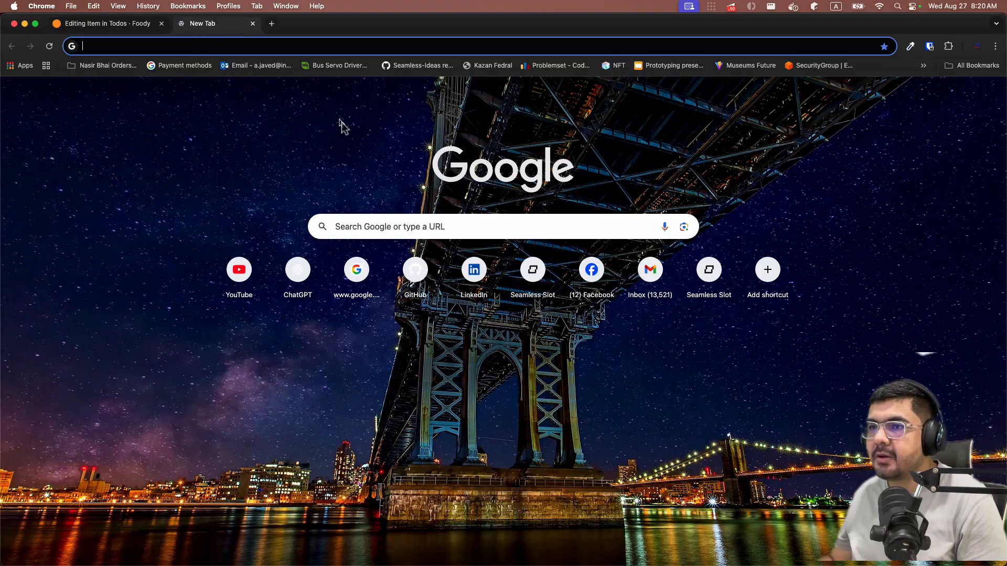
{"action": "type", "text": "java image"}
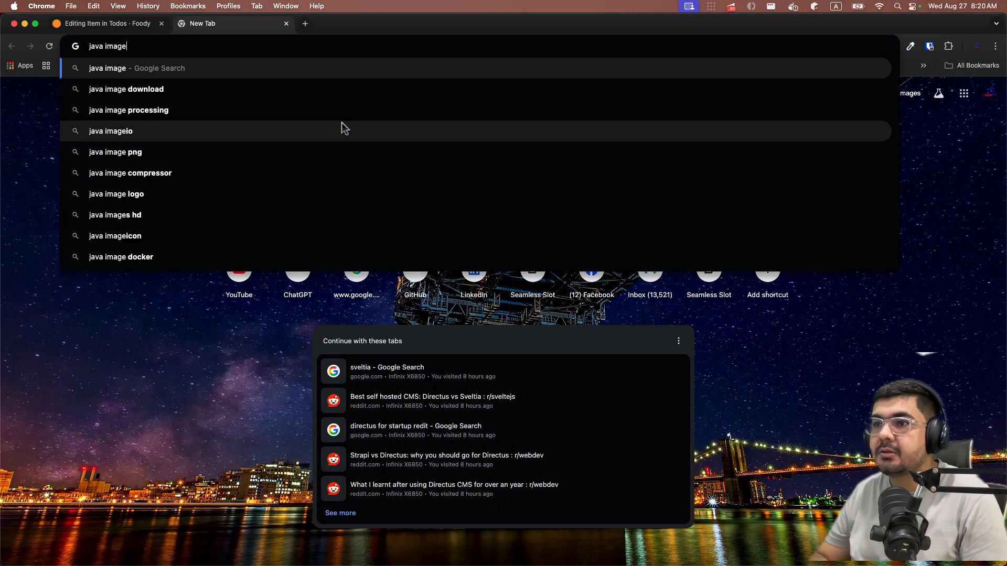
{"action": "key", "text": "Return"}
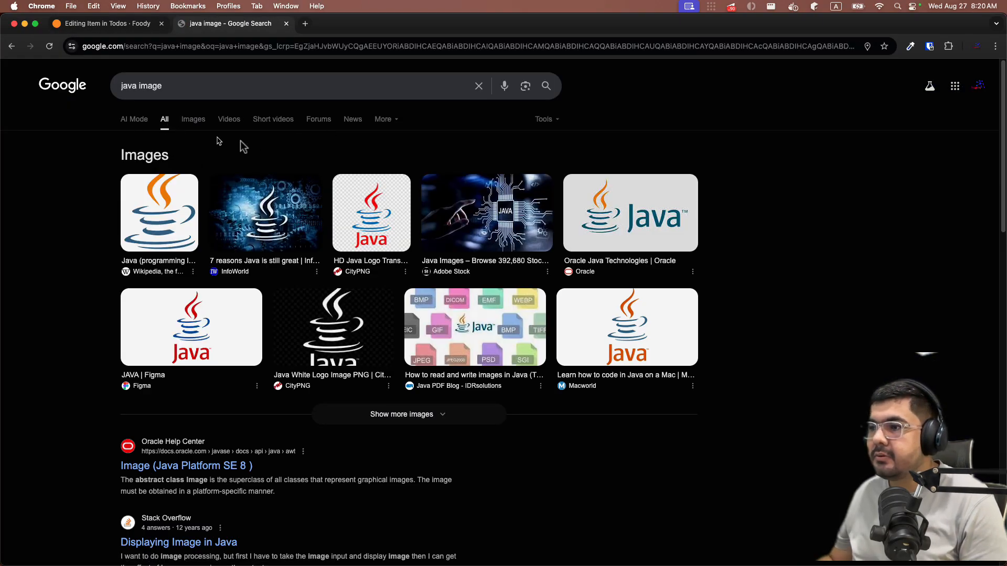
{"action": "left_click", "coordinate": [362, 220]}
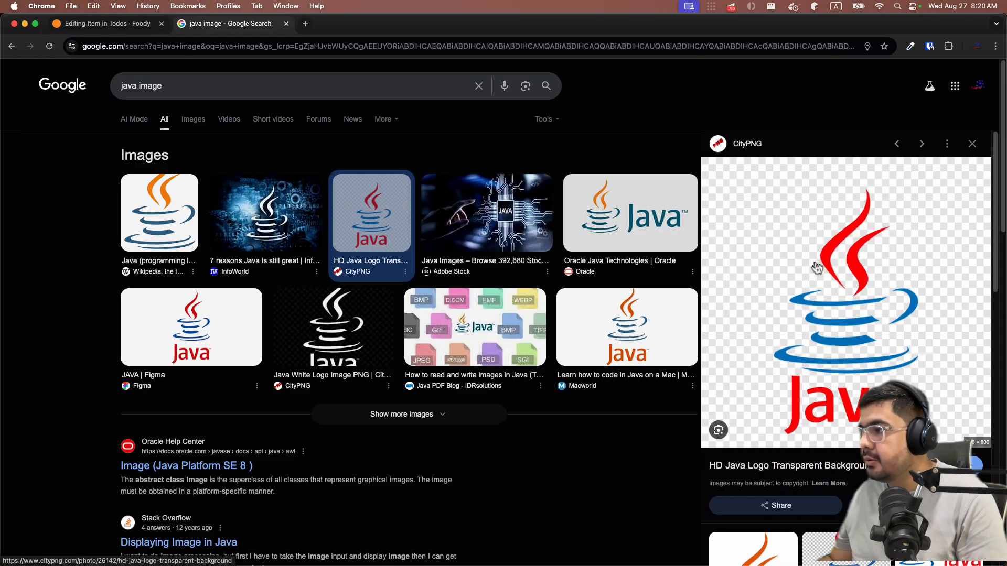
- Take a region screenshot of the Java logo and return to the Learn java tab
{"action": "key", "text": "super+shift+4"}
{"action": "left_click_drag", "start_coordinate": [741, 170], "coordinate": [947, 440]}
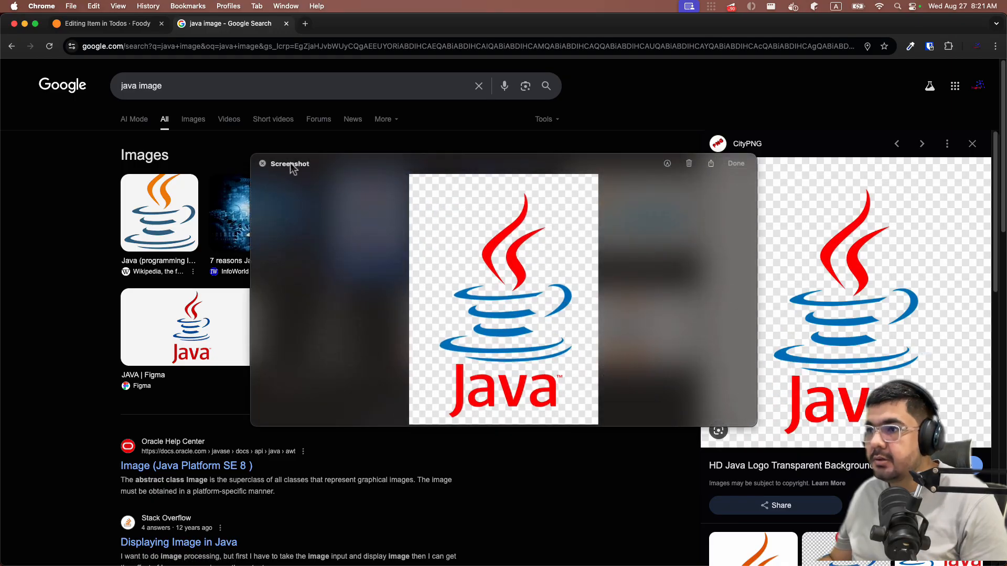
{"action": "left_click", "coordinate": [264, 165]}
{"action": "left_click", "coordinate": [121, 24]}
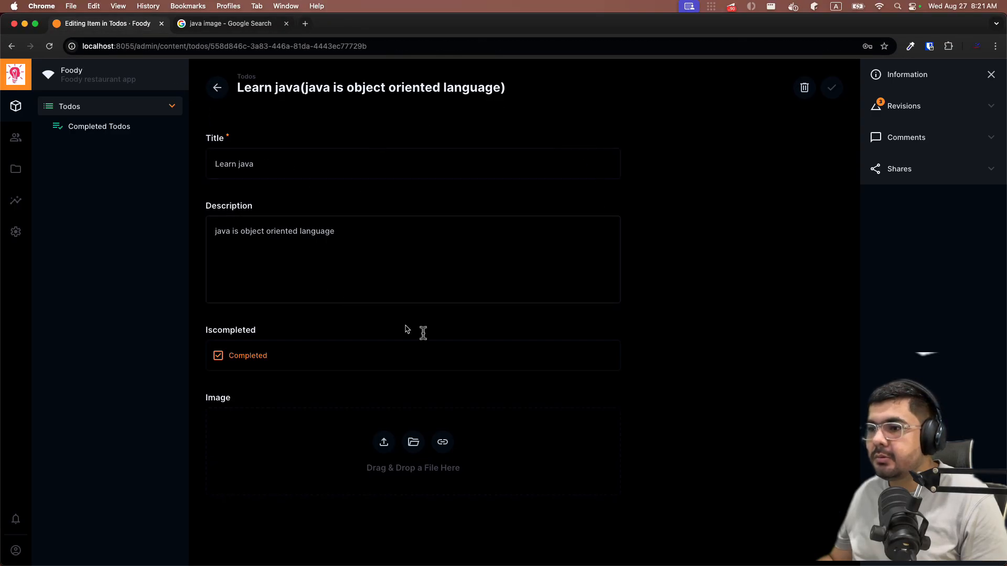
- Upload the Java logo screenshot into Learn java's Image field and save the item
{"action": "left_click", "coordinate": [383, 444]}
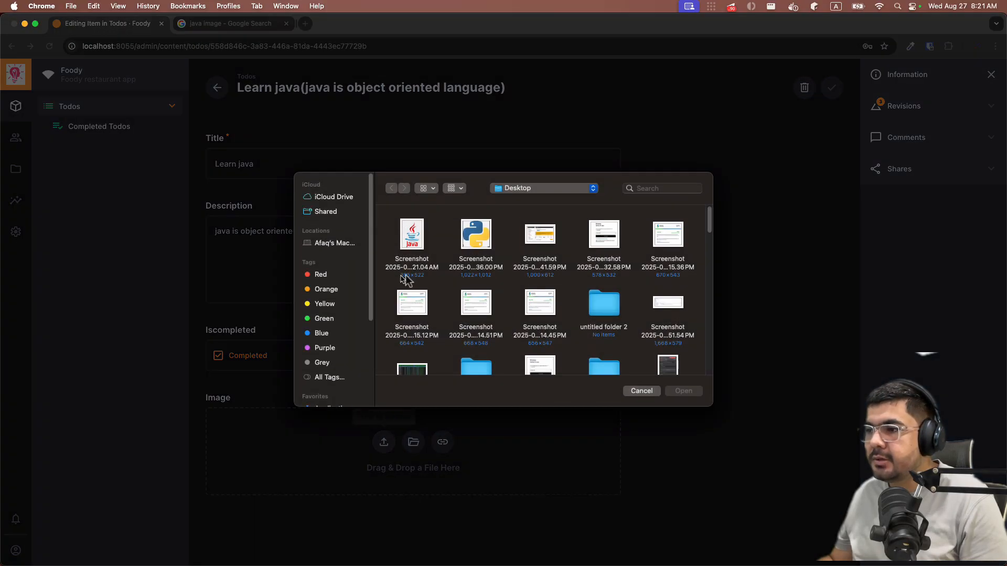
{"action": "left_click", "coordinate": [404, 238]}
{"action": "left_click", "coordinate": [684, 390]}
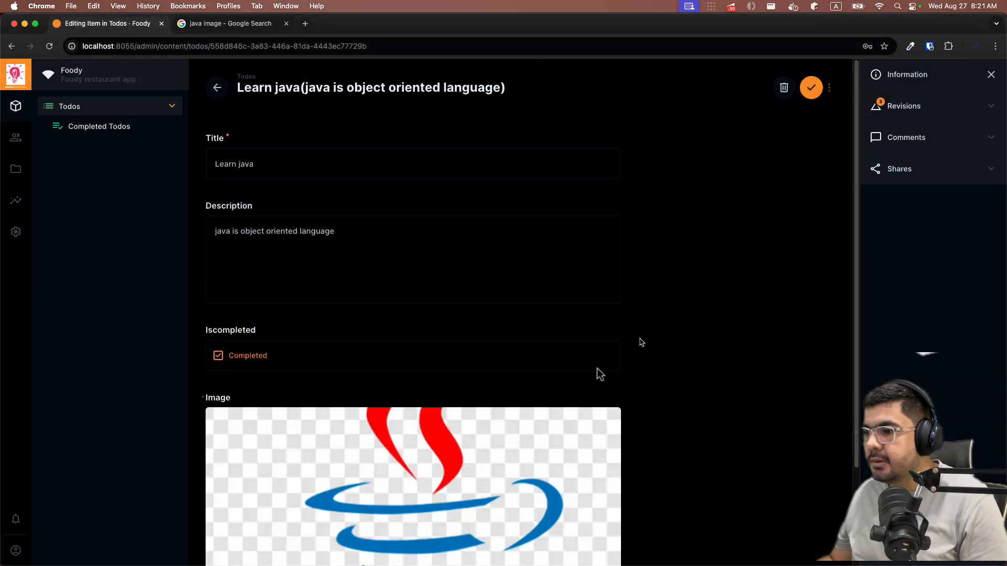
{"action": "scroll", "coordinate": [597, 369], "scroll_direction": "down", "scroll_amount": 3}
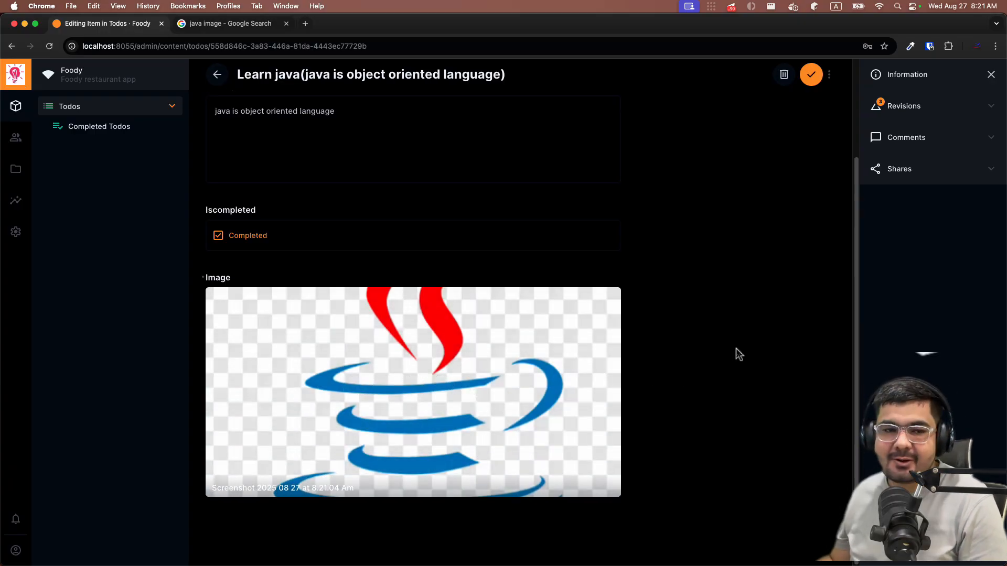
{"action": "key", "text": "super+s"}
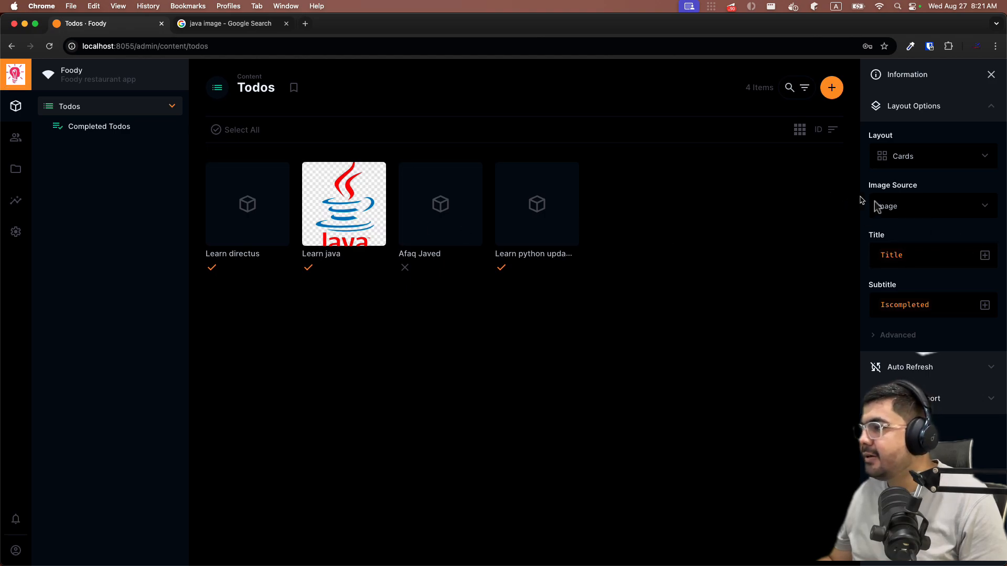
{"action": "left_click", "coordinate": [910, 212]}
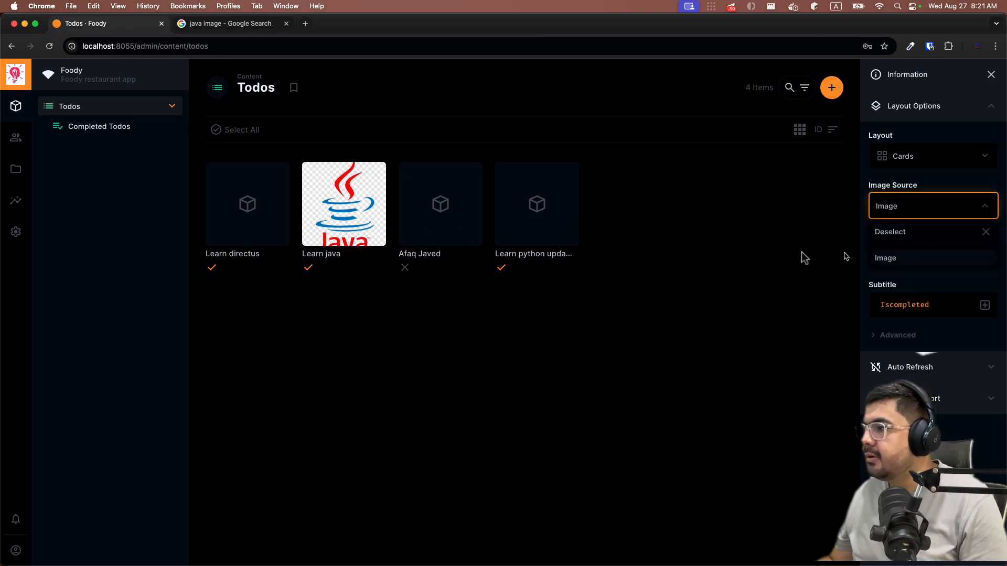
{"action": "left_click", "coordinate": [731, 251]}
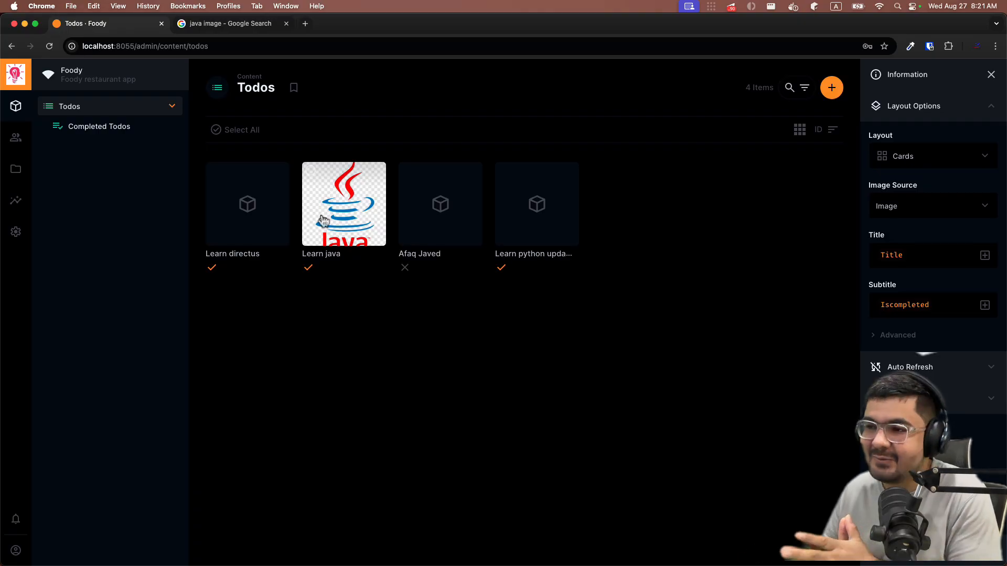
{"action": "left_click", "coordinate": [231, 196]}
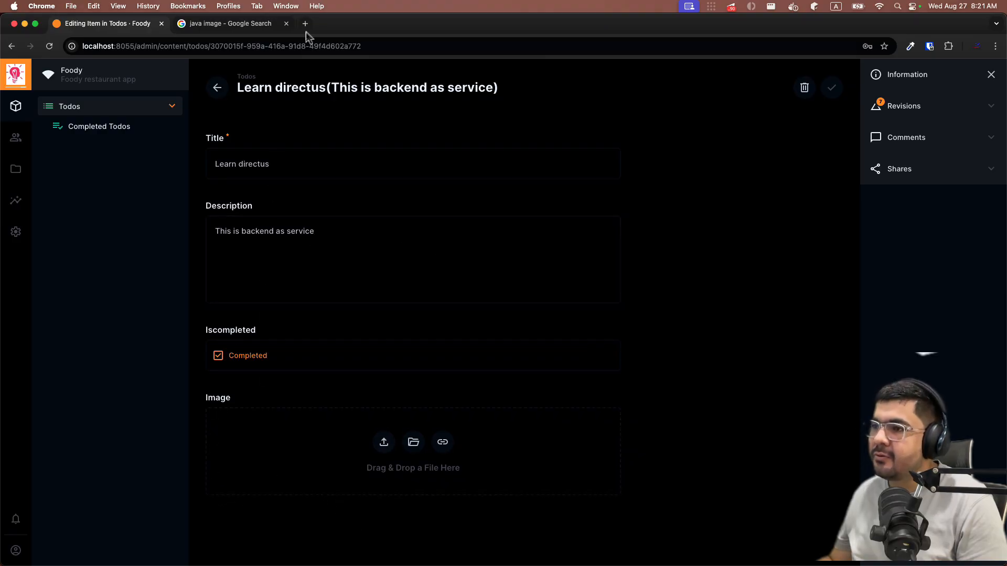
{"action": "left_click", "coordinate": [218, 88]}
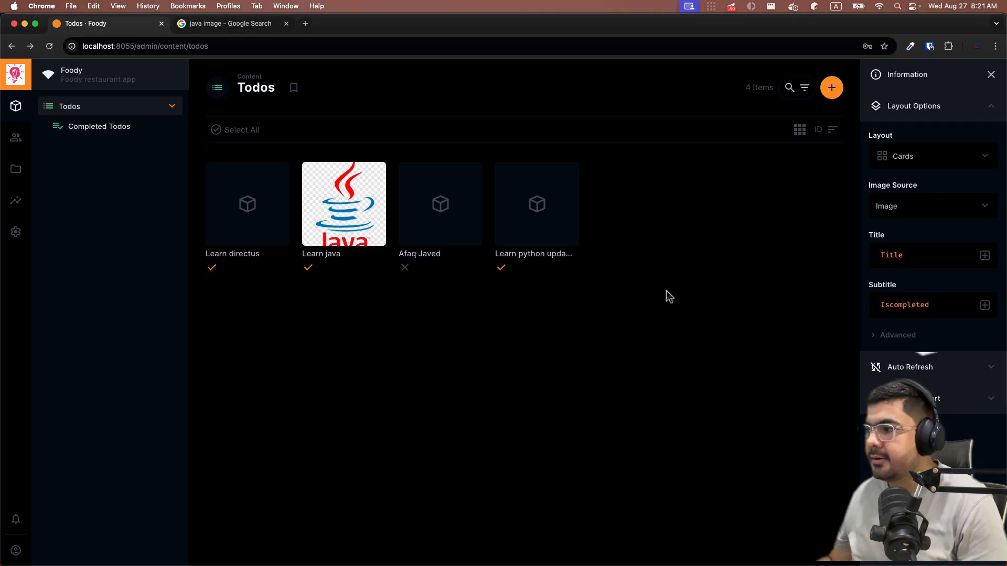
- Replace Iscompleted with Description as the Todos card subtitle
{"action": "left_click", "coordinate": [951, 306]}
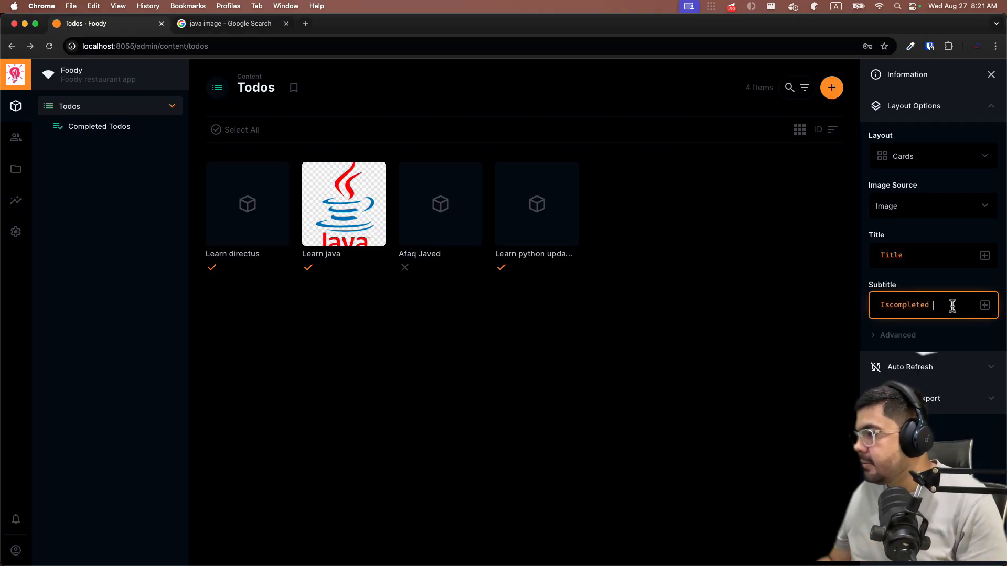
{"action": "key", "text": "BackSpace"}
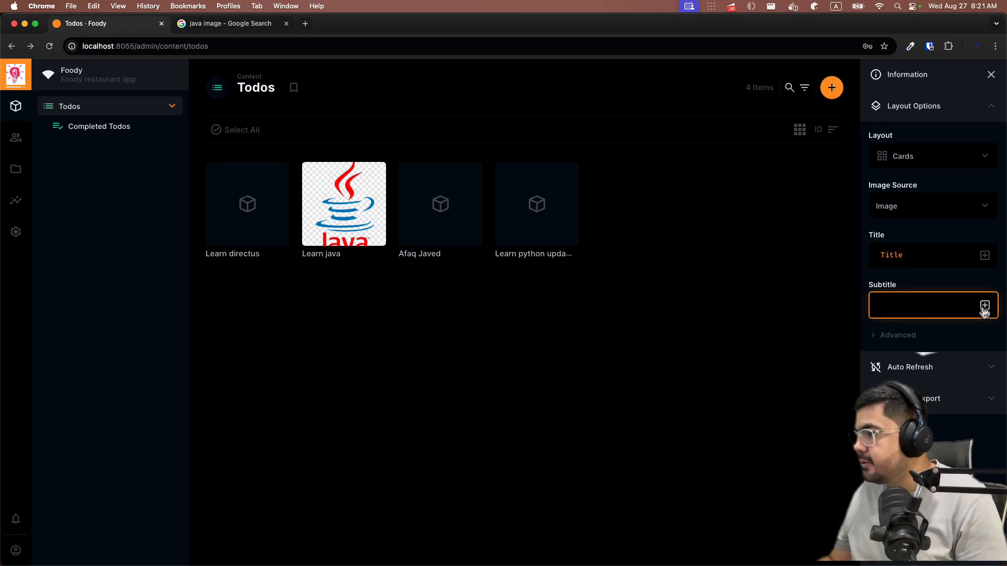
{"action": "left_click", "coordinate": [984, 306]}
{"action": "left_click", "coordinate": [929, 425]}
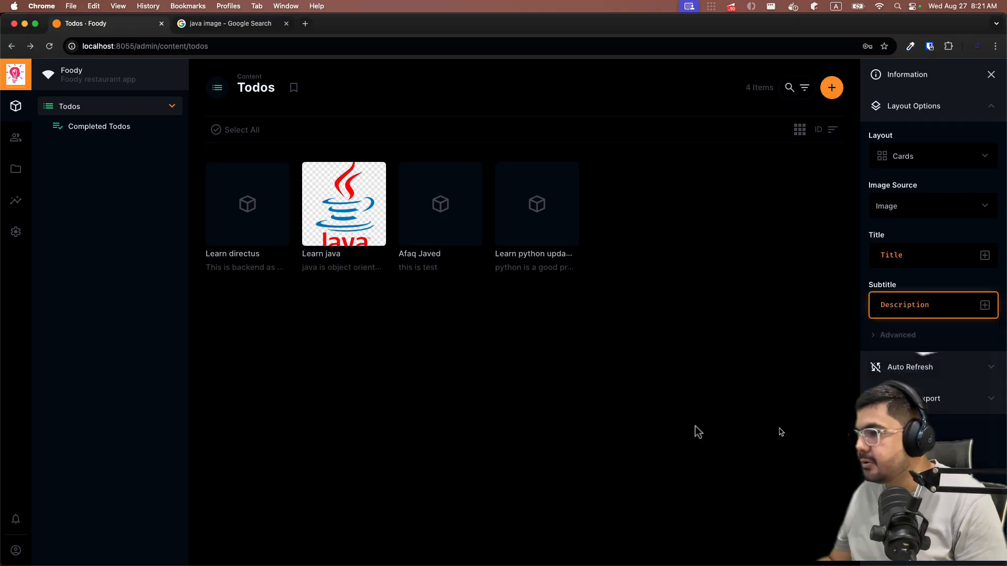
{"action": "left_click", "coordinate": [525, 413]}
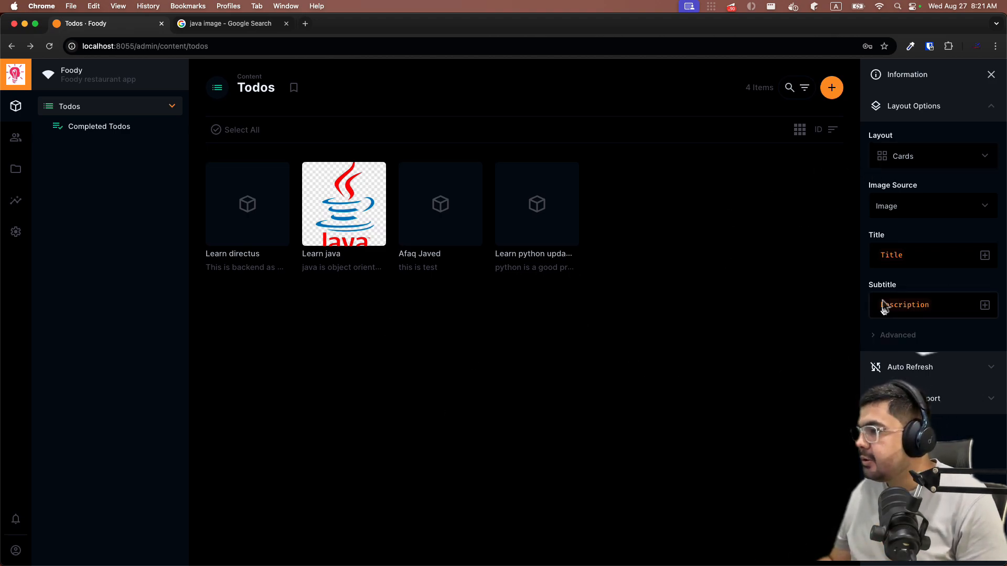
- Set card Image Fit to Contain and the fallback icon to the Done Outline double check mark
{"action": "left_click", "coordinate": [886, 336]}
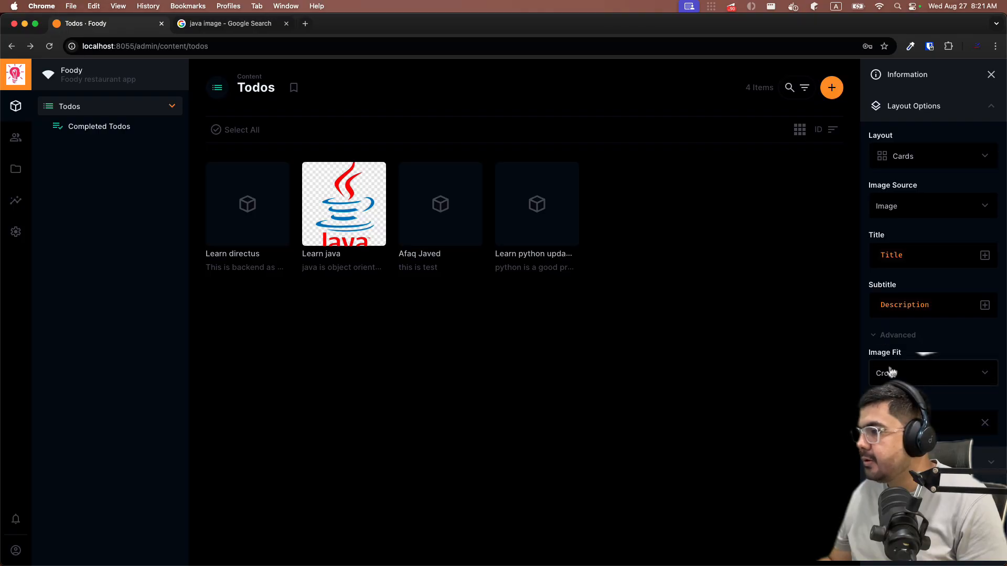
{"action": "left_click", "coordinate": [916, 376]}
{"action": "left_click", "coordinate": [916, 376]}
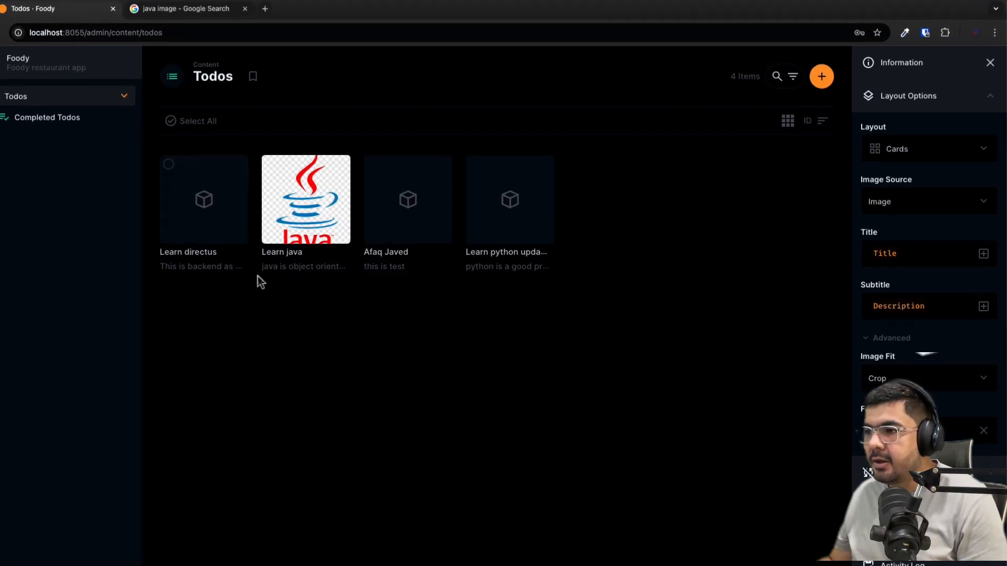
{"action": "left_click", "coordinate": [917, 378]}
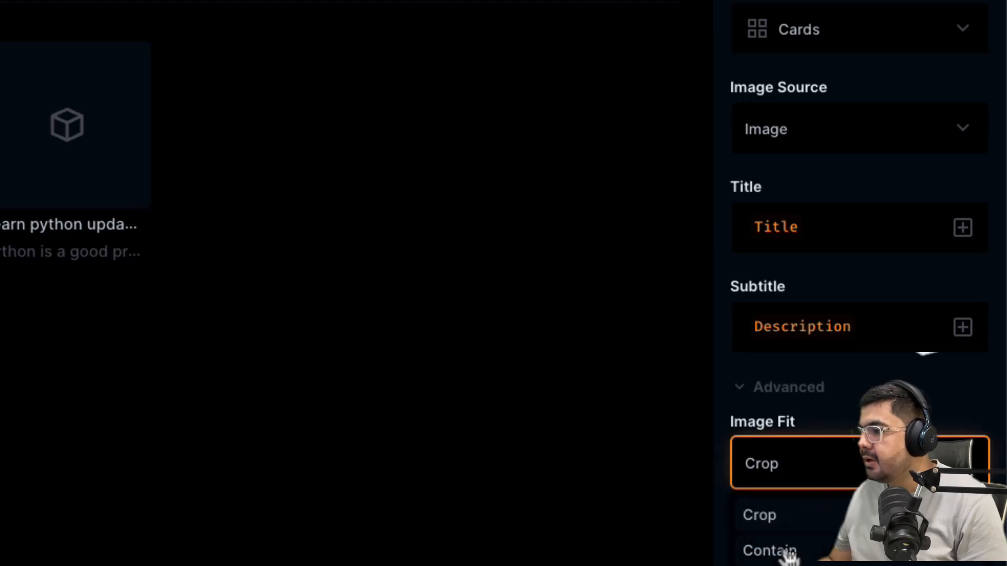
{"action": "left_click", "coordinate": [769, 551]}
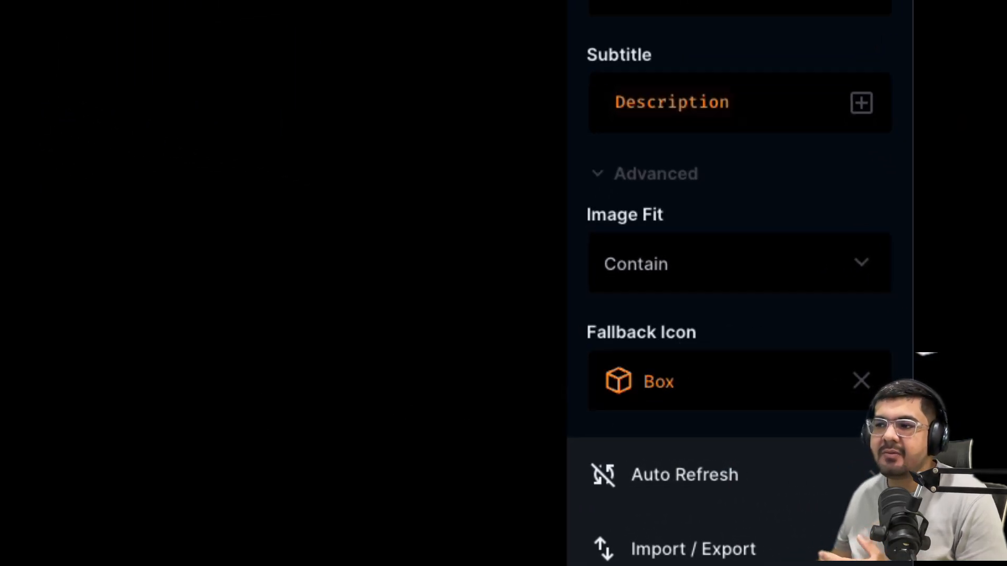
{"action": "left_click", "coordinate": [690, 371]}
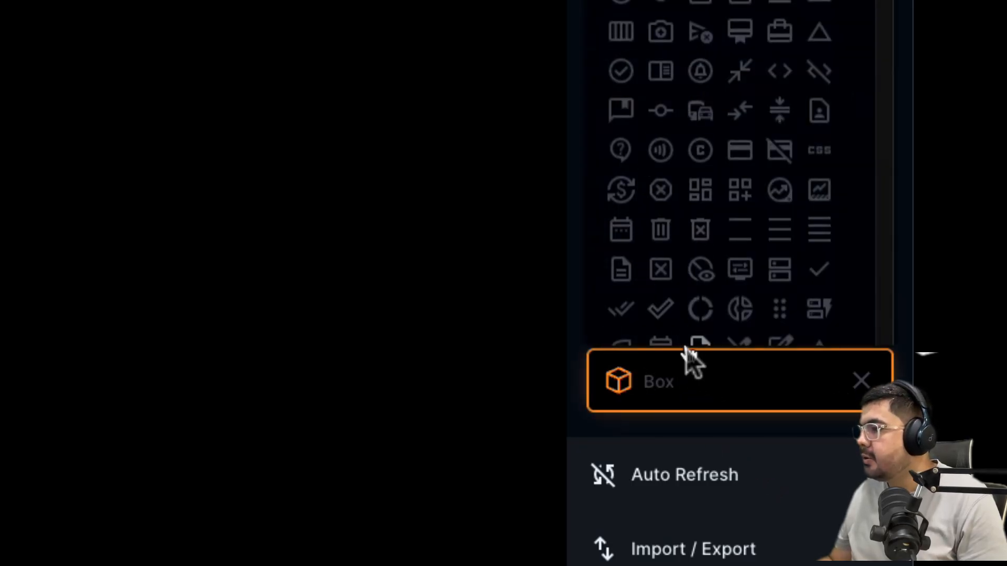
{"action": "left_click", "coordinate": [661, 308]}
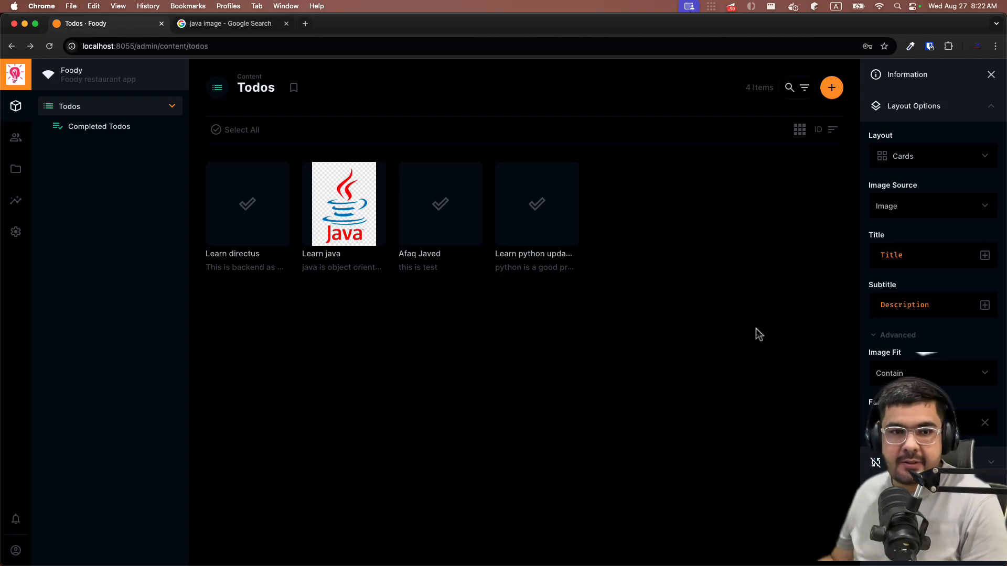
- Switch the Todos layout to Calendar, showing August 2025
{"action": "left_click", "coordinate": [944, 209]}
{"action": "left_click", "coordinate": [944, 205]}
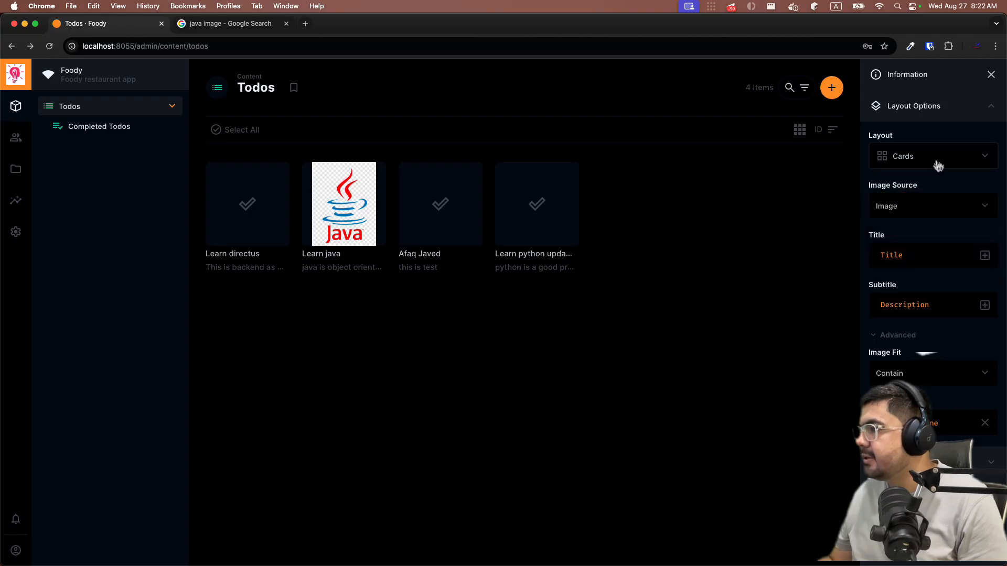
{"action": "left_click", "coordinate": [938, 167]}
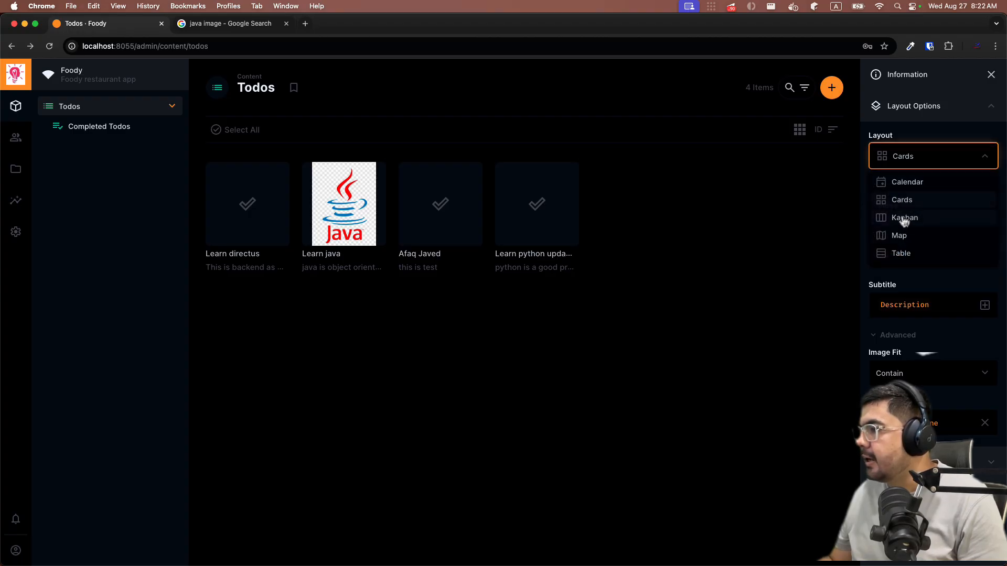
{"action": "left_click", "coordinate": [907, 183]}
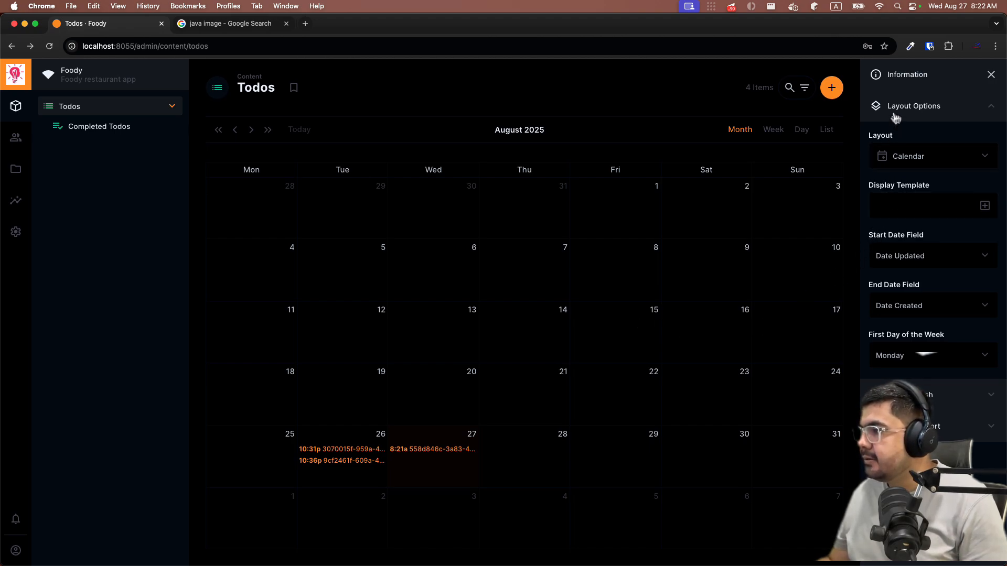
{"action": "left_click", "coordinate": [937, 259]}
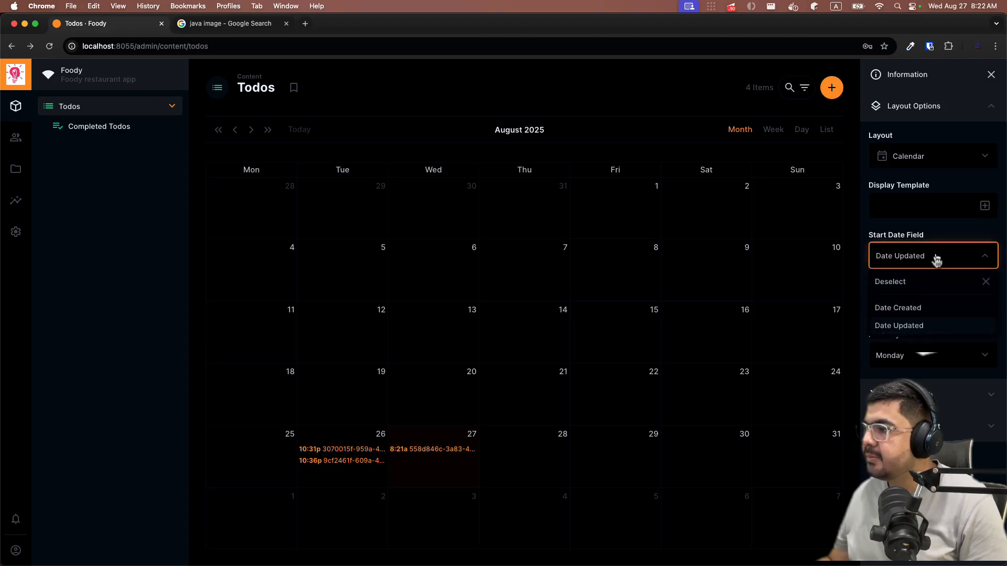
- Set the calendar's Start Date Field to Date Created
{"action": "left_click", "coordinate": [917, 312]}
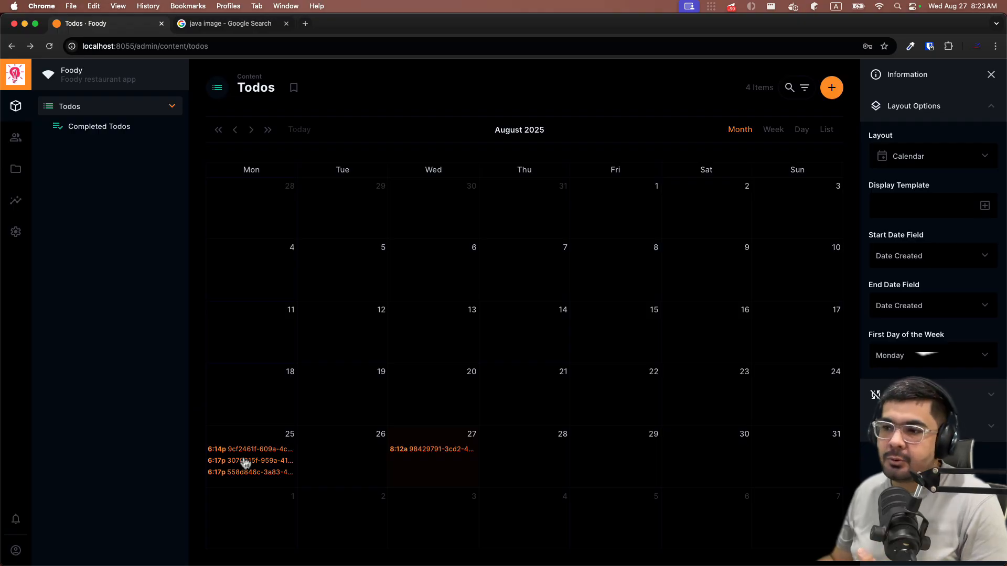
{"action": "left_click", "coordinate": [910, 205]}
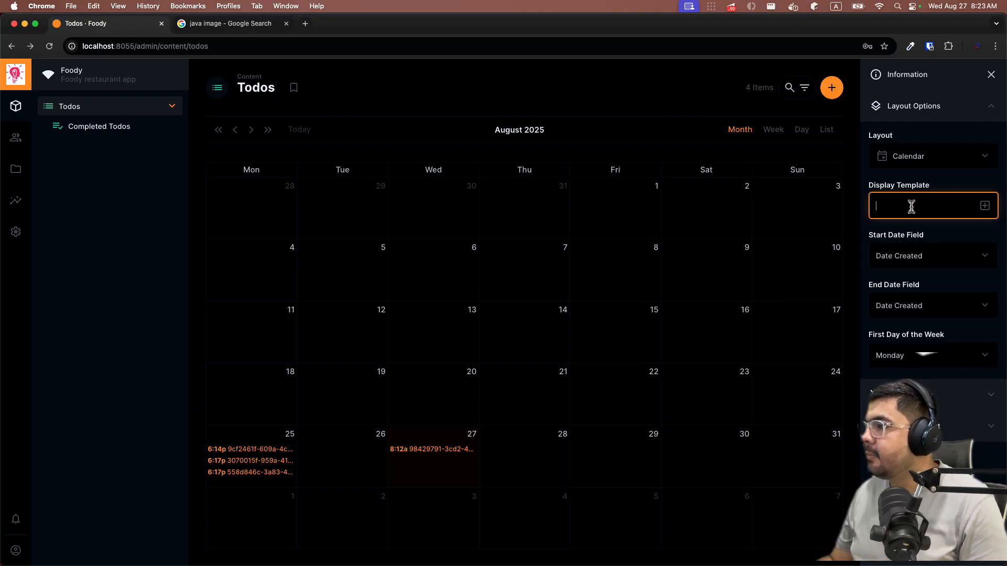
{"action": "left_click", "coordinate": [985, 206]}
{"action": "scroll", "coordinate": [881, 283], "scroll_direction": "down", "scroll_amount": 1}
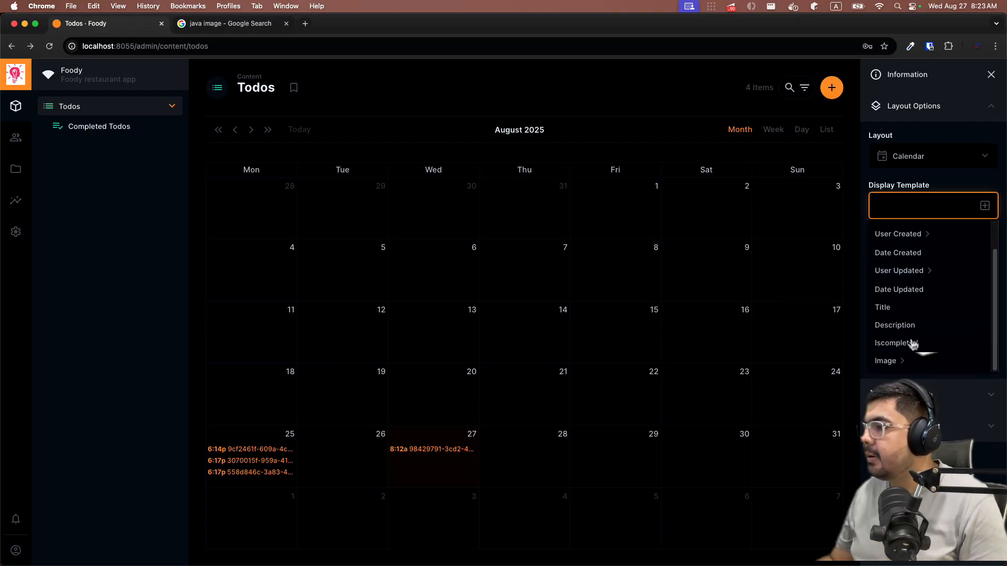
{"action": "left_click", "coordinate": [900, 309]}
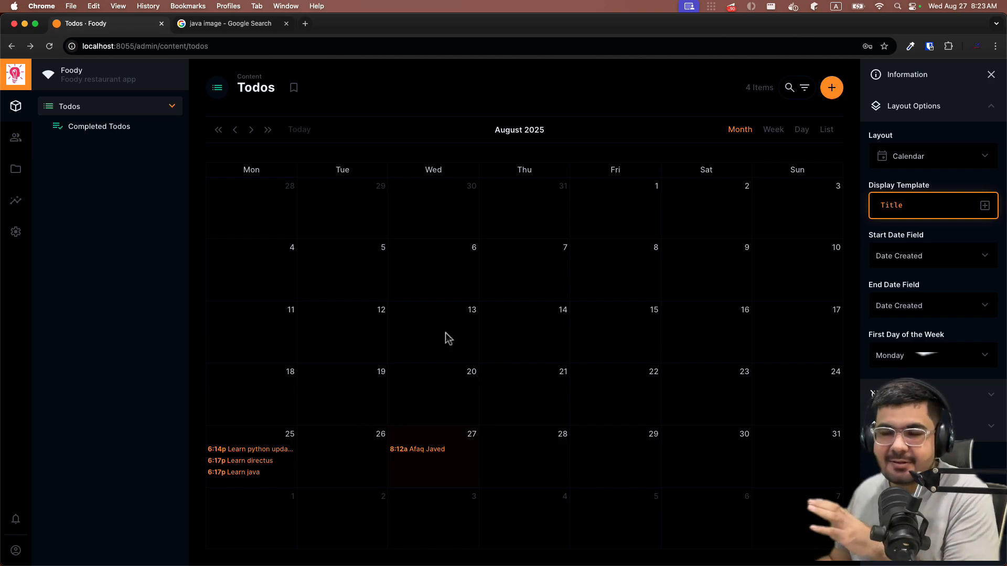
{"action": "left_click", "coordinate": [773, 130]}
{"action": "scroll", "coordinate": [360, 338], "scroll_direction": "down", "scroll_amount": 5}
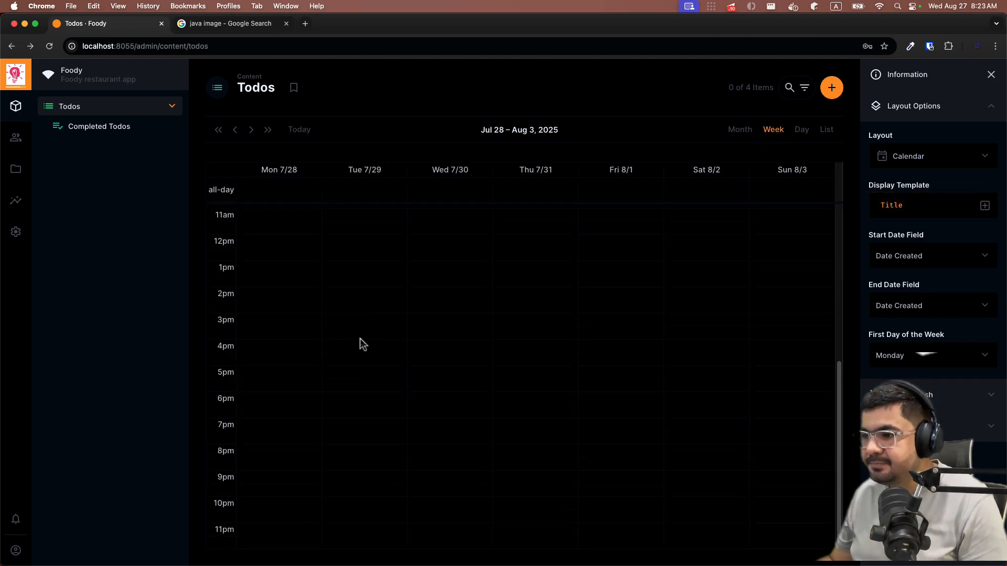
{"action": "scroll", "coordinate": [360, 339], "scroll_direction": "up", "scroll_amount": 10}
{"action": "scroll", "coordinate": [598, 261], "scroll_direction": "down", "scroll_amount": 5}
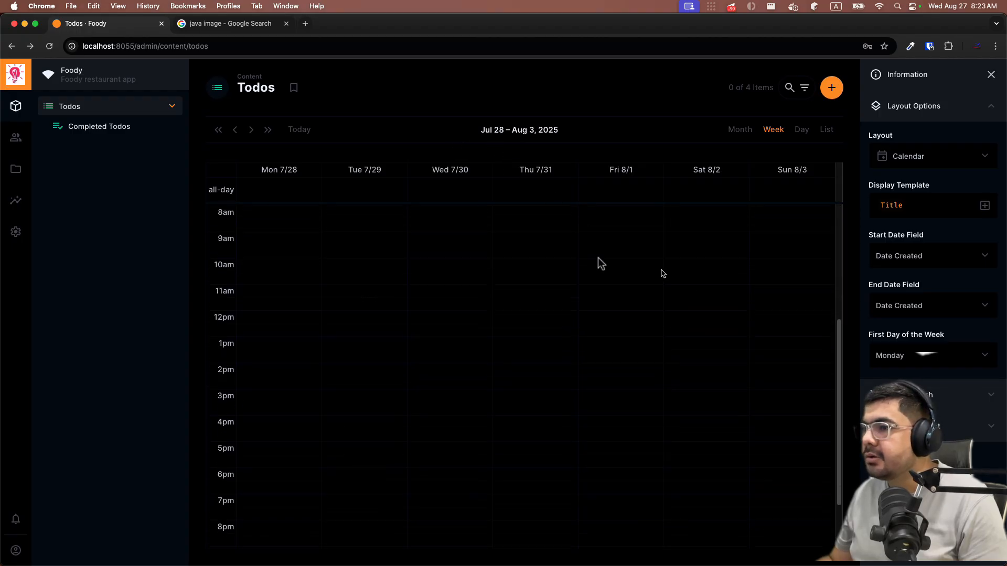
{"action": "scroll", "coordinate": [550, 246], "scroll_direction": "up", "scroll_amount": 4}
{"action": "left_click", "coordinate": [236, 130]}
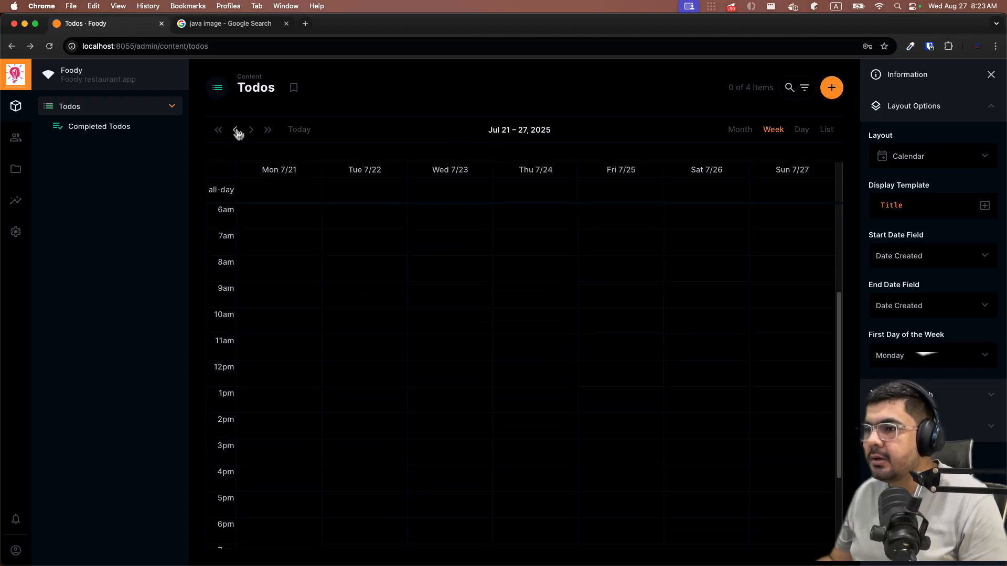
{"action": "scroll", "coordinate": [304, 411], "scroll_direction": "up", "scroll_amount": 2}
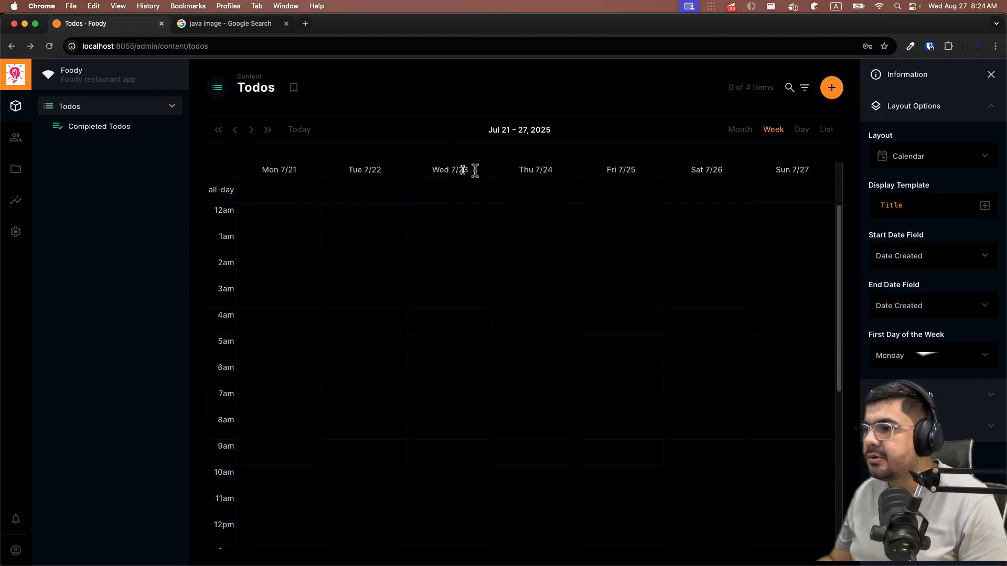
{"action": "left_click", "coordinate": [250, 130]}
{"action": "left_click", "coordinate": [250, 130]}
{"action": "scroll", "coordinate": [415, 377], "scroll_direction": "down", "scroll_amount": 4}
{"action": "scroll", "coordinate": [443, 415], "scroll_direction": "up", "scroll_amount": 5}
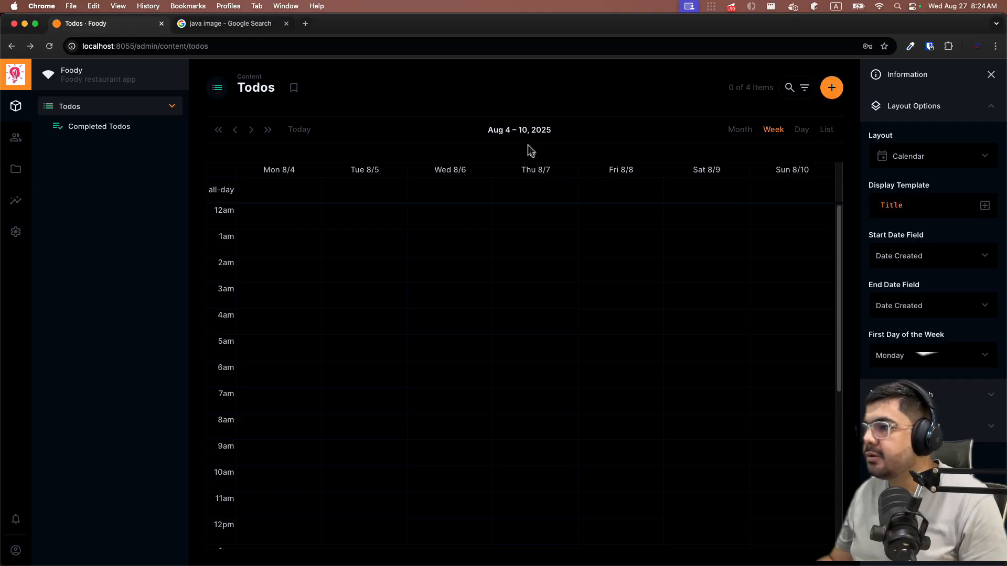
{"action": "left_click", "coordinate": [251, 129]}
{"action": "left_click", "coordinate": [251, 130]}
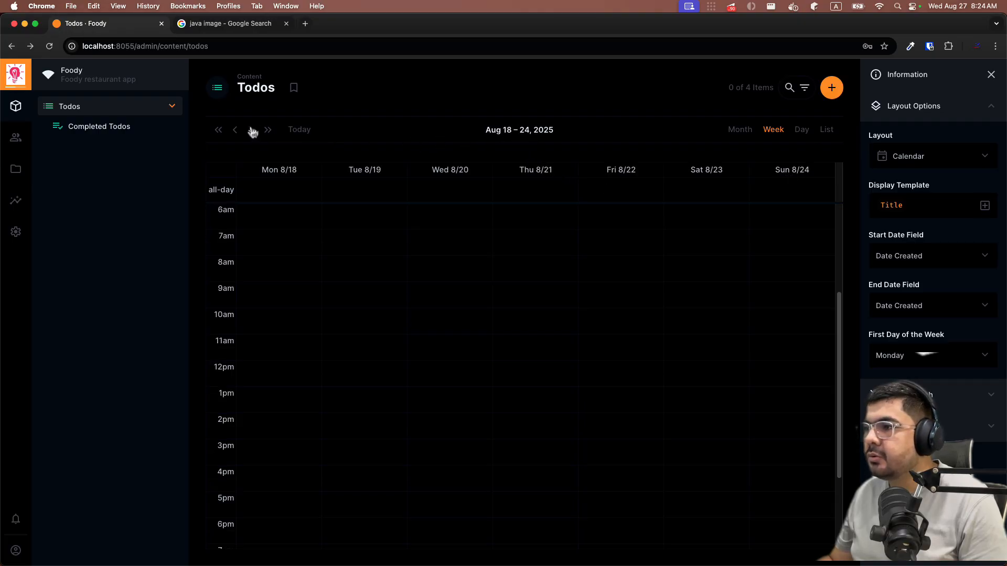
{"action": "left_click", "coordinate": [251, 130]}
{"action": "scroll", "coordinate": [451, 289], "scroll_direction": "up", "scroll_amount": 2}
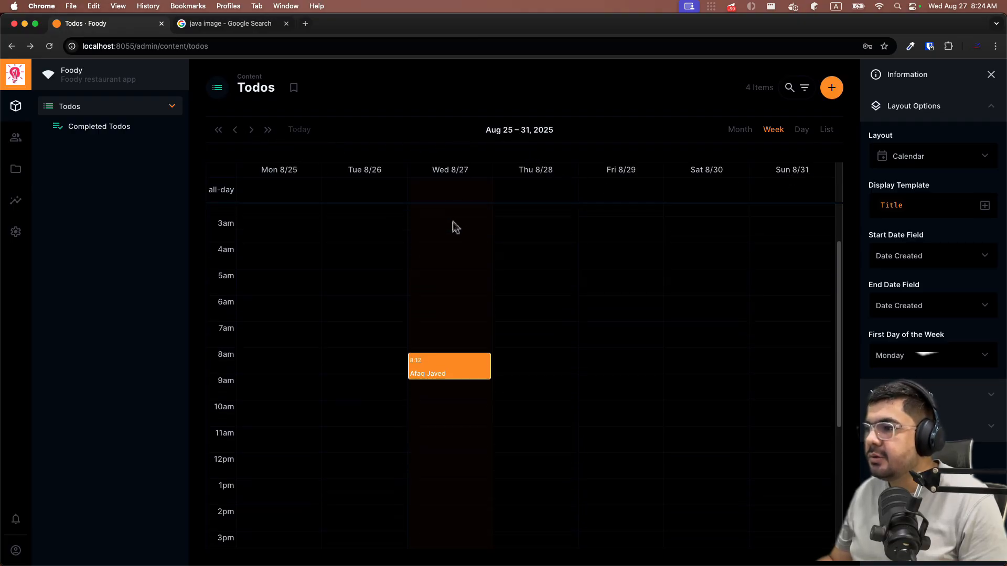
{"action": "scroll", "coordinate": [456, 226], "scroll_direction": "down", "scroll_amount": 4}
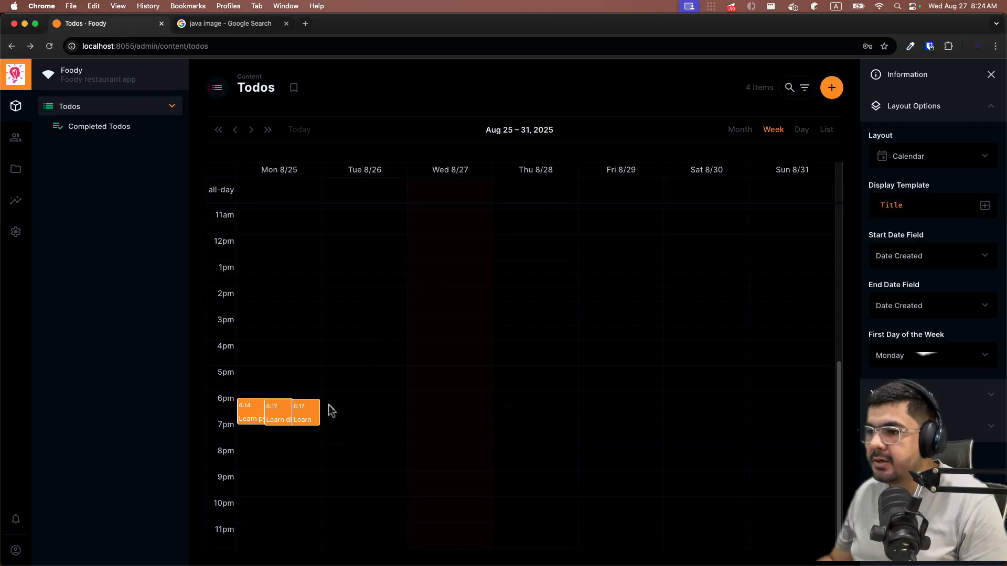
{"action": "scroll", "coordinate": [405, 328], "scroll_direction": "up", "scroll_amount": 5}
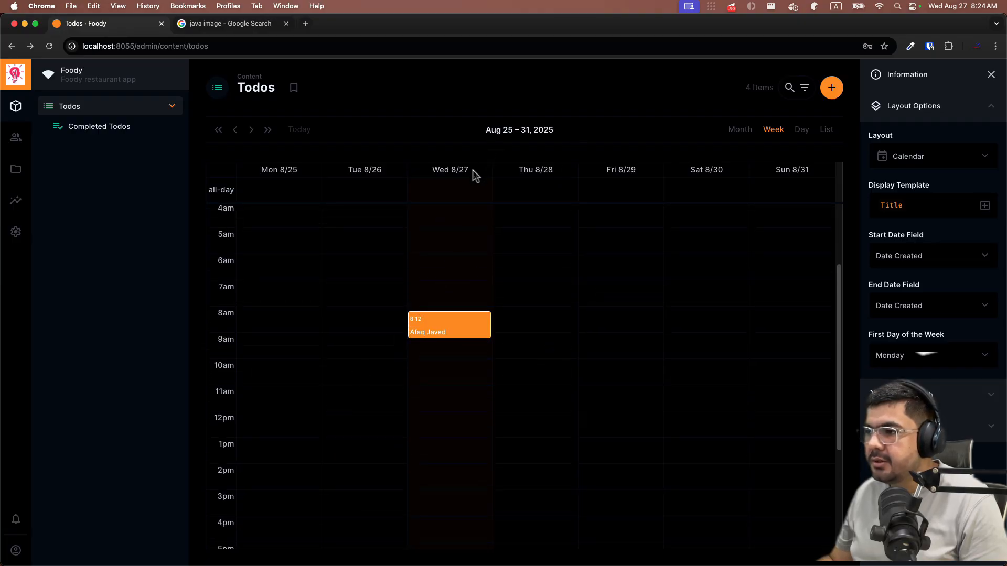
{"action": "scroll", "coordinate": [458, 334], "scroll_direction": "down", "scroll_amount": 5}
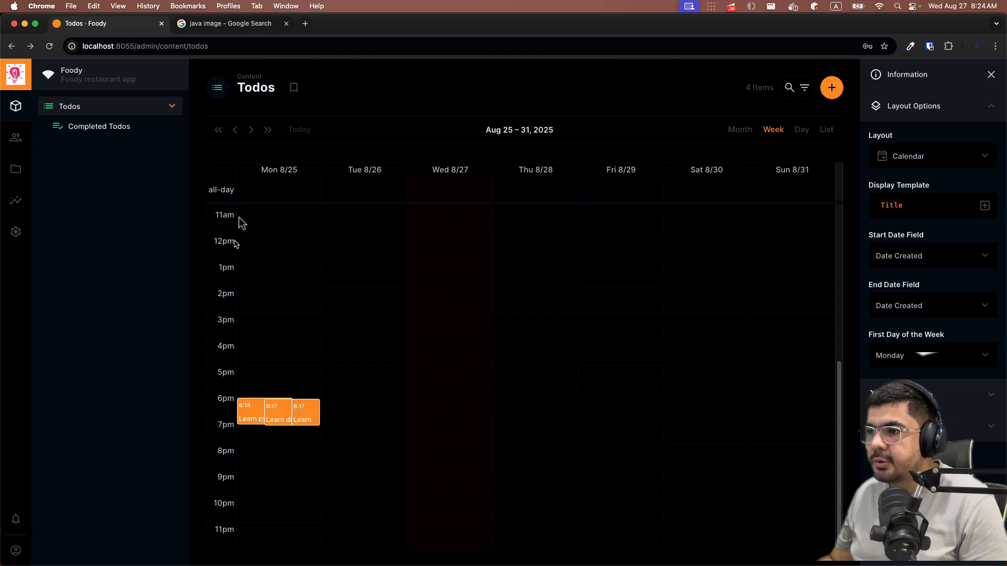
{"action": "scroll", "coordinate": [656, 325], "scroll_direction": "up", "scroll_amount": 1}
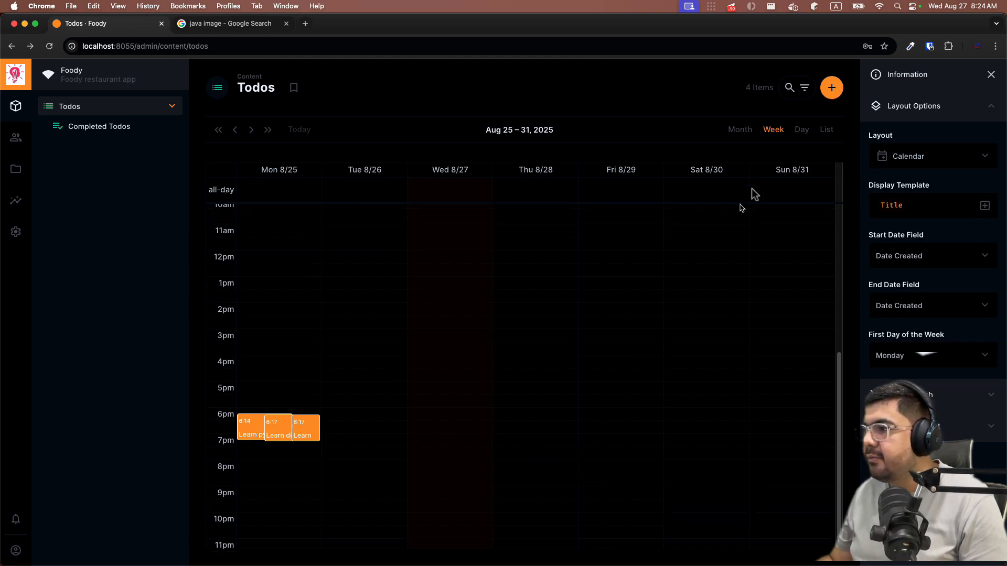
- Switch the calendar to Day view, then List view grouping the four todos by day
{"action": "left_click", "coordinate": [800, 131]}
{"action": "scroll", "coordinate": [540, 354], "scroll_direction": "down", "scroll_amount": 4}
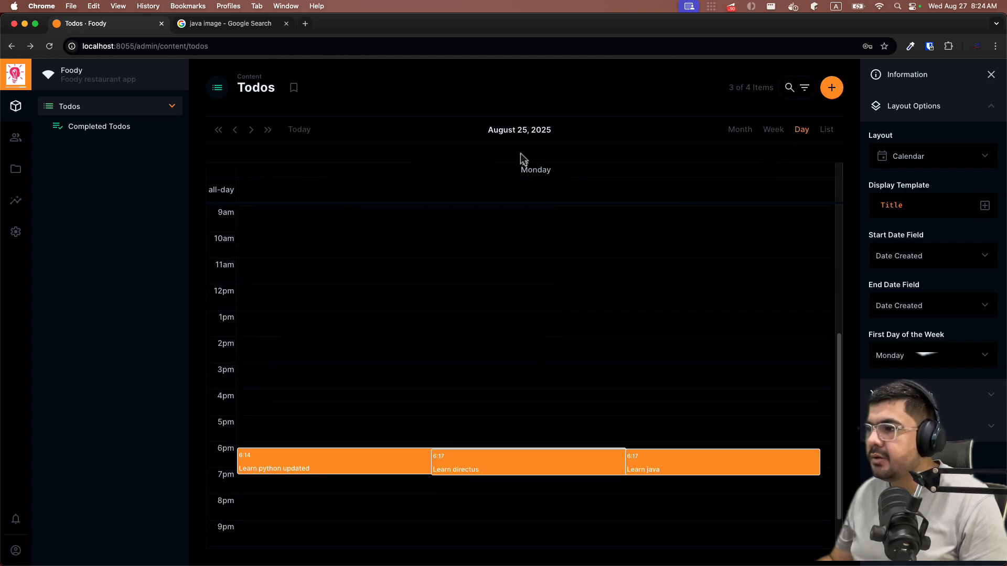
{"action": "scroll", "coordinate": [426, 414], "scroll_direction": "down", "scroll_amount": 2}
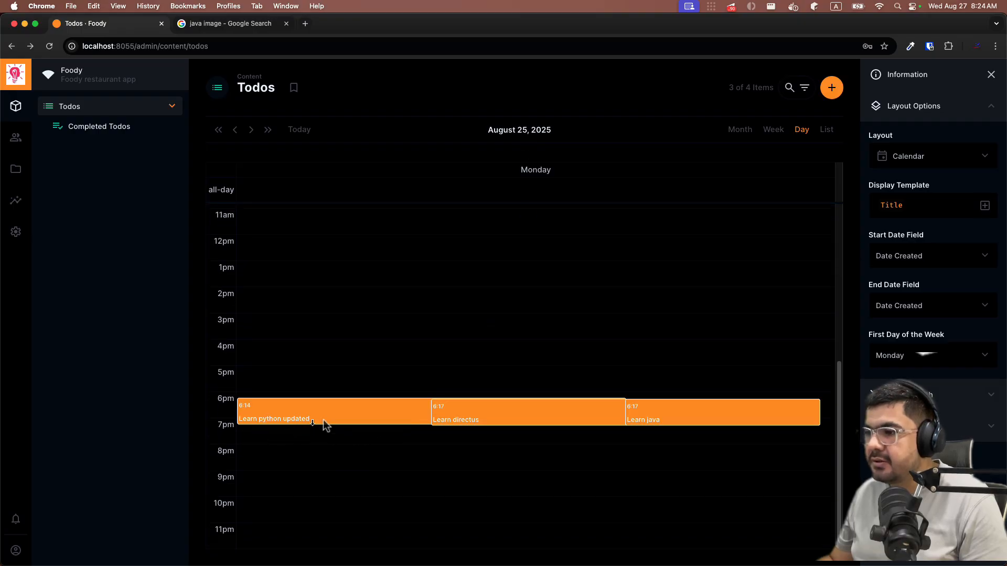
{"action": "left_click", "coordinate": [824, 130]}
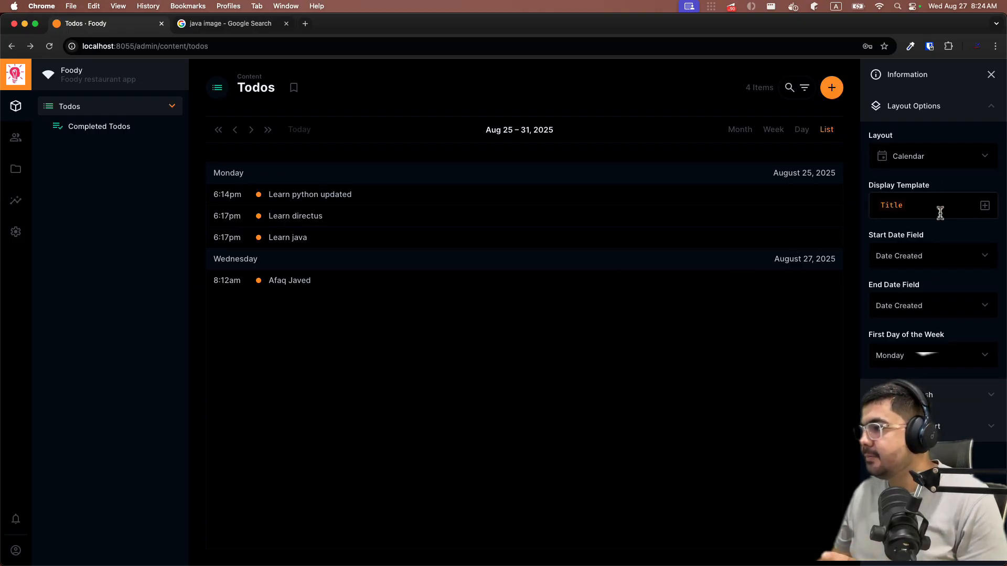
{"action": "left_click", "coordinate": [934, 159]}
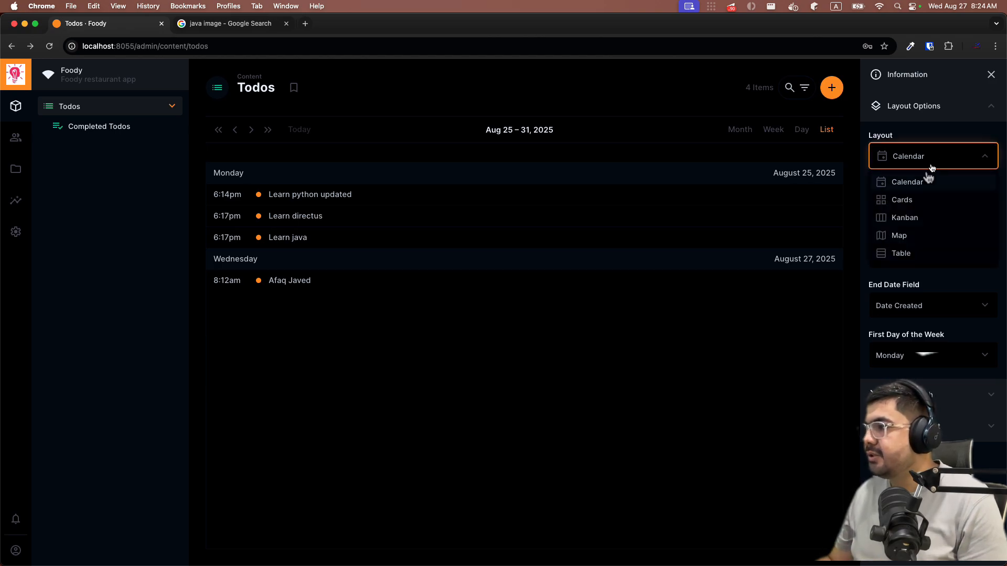
- Switch to the Kanban layout grouped by User Created, then by User Updated
{"action": "left_click", "coordinate": [896, 219]}
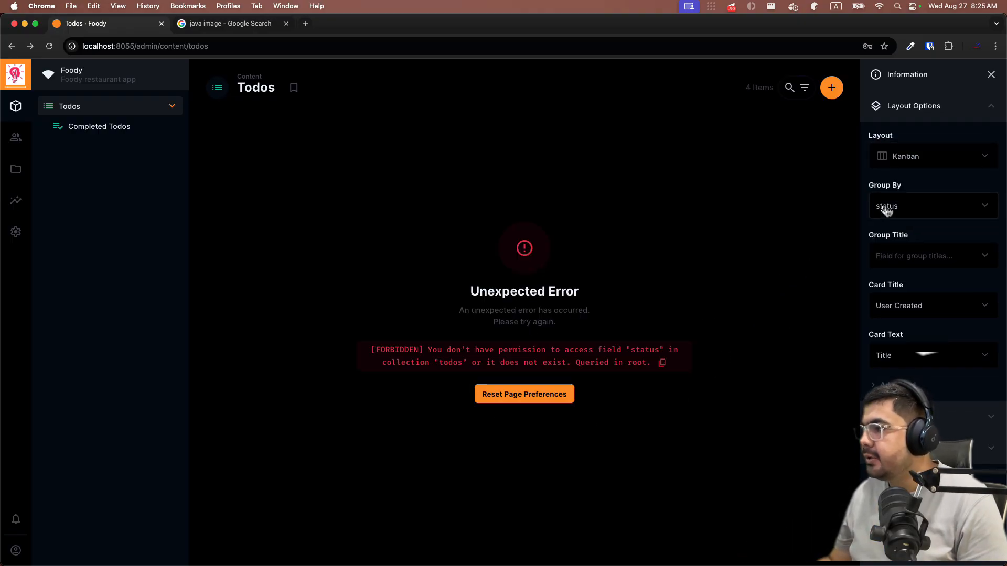
{"action": "left_click", "coordinate": [987, 207]}
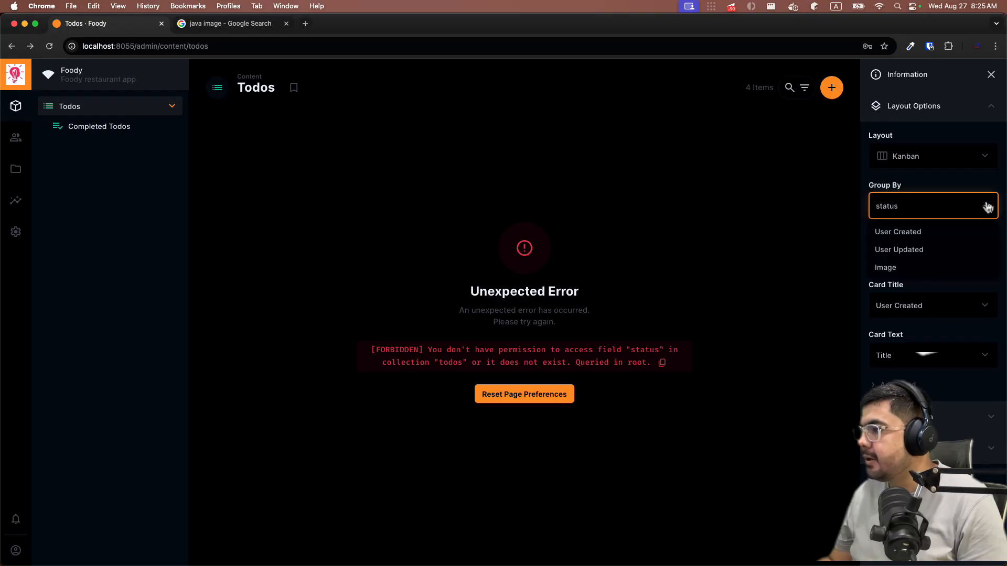
{"action": "left_click", "coordinate": [902, 232]}
{"action": "left_click", "coordinate": [923, 210]}
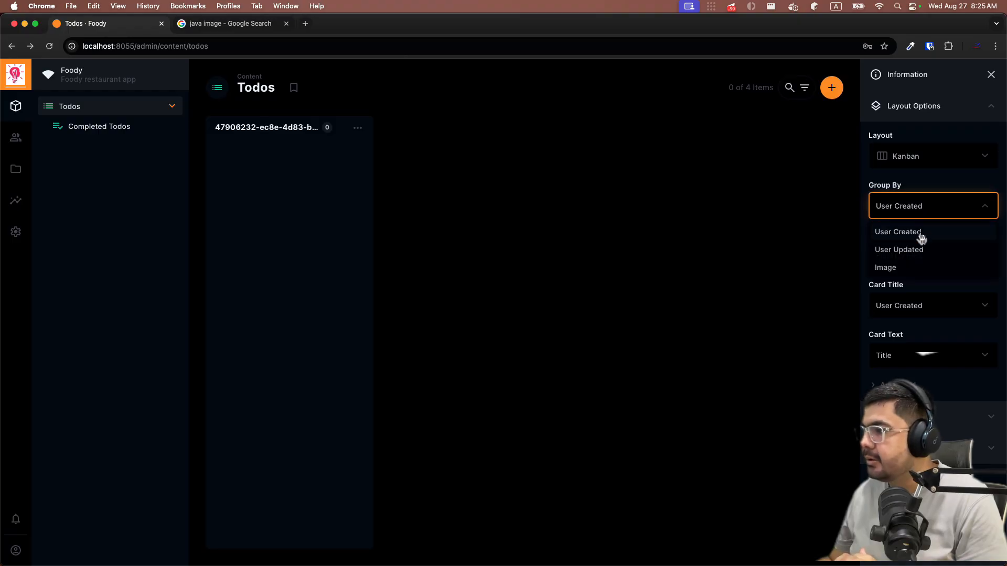
{"action": "left_click", "coordinate": [920, 251]}
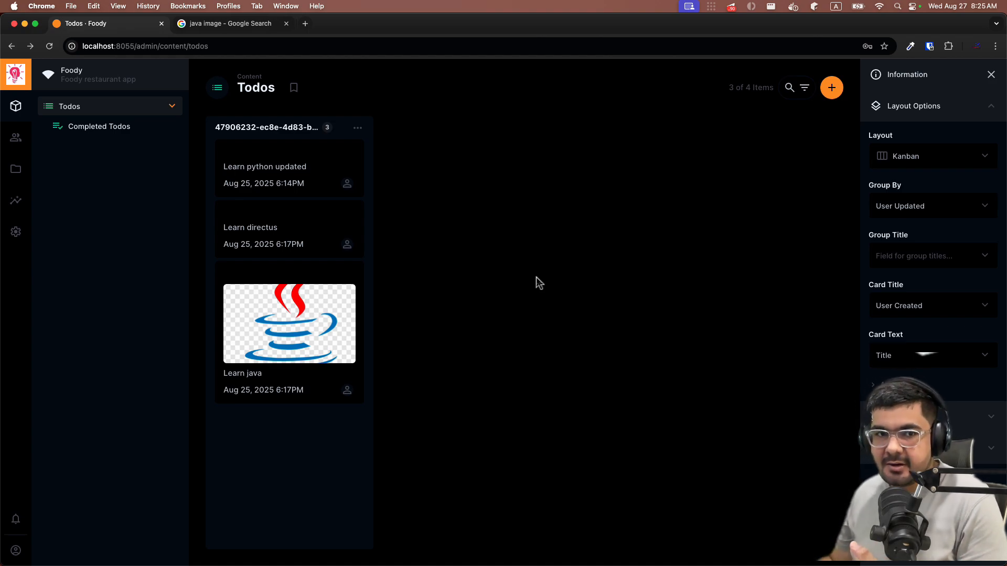
{"action": "left_click", "coordinate": [931, 158]}
- Show Todos in Table layout and open the todos collection in the data model
{"action": "left_click", "coordinate": [903, 253]}
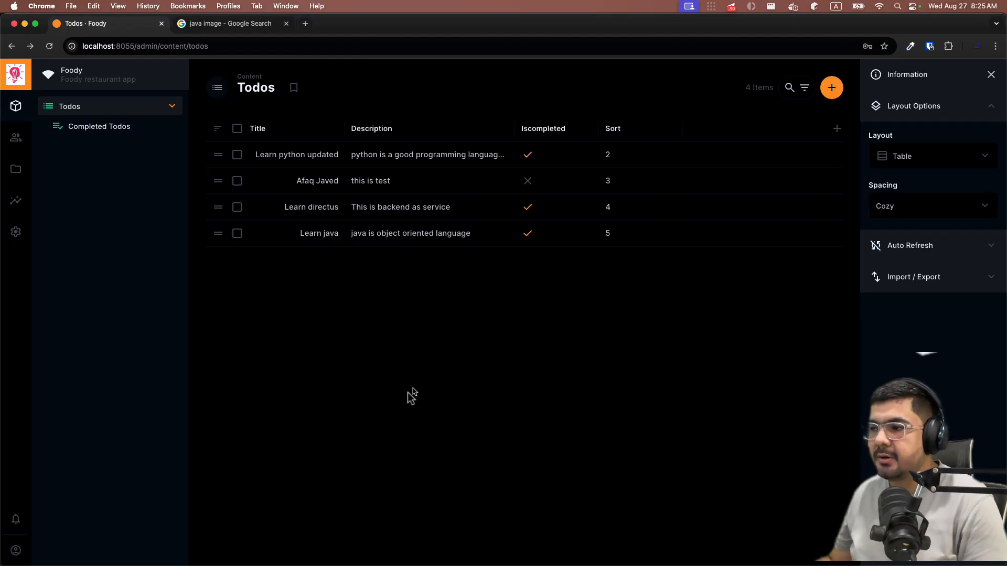
{"action": "left_click", "coordinate": [16, 231]}
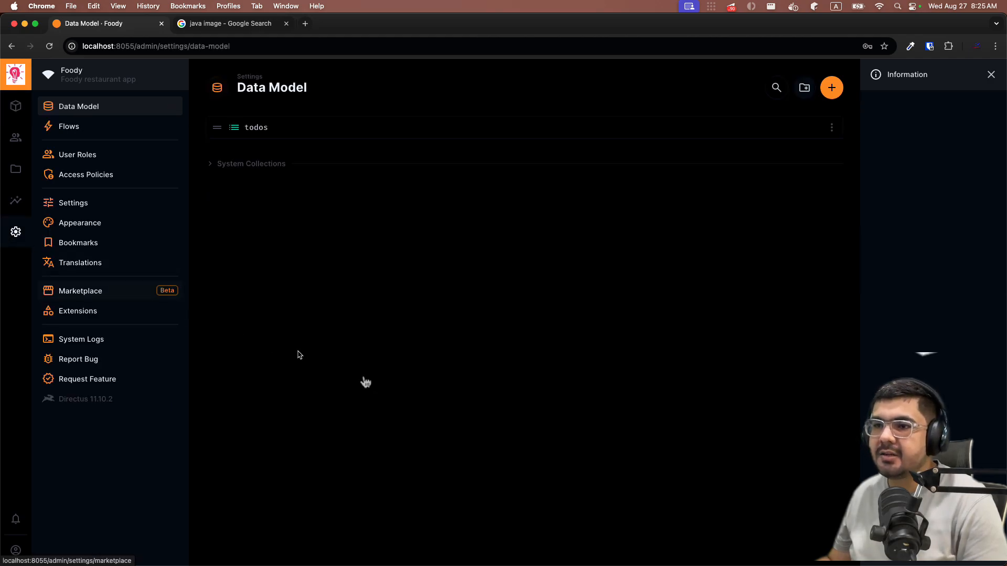
{"action": "left_click", "coordinate": [259, 128]}
- Delete the iscompleted field from the todos collection
{"action": "scroll", "coordinate": [724, 415], "scroll_direction": "down", "scroll_amount": 5}
{"action": "scroll", "coordinate": [386, 347], "scroll_direction": "up", "scroll_amount": 2}
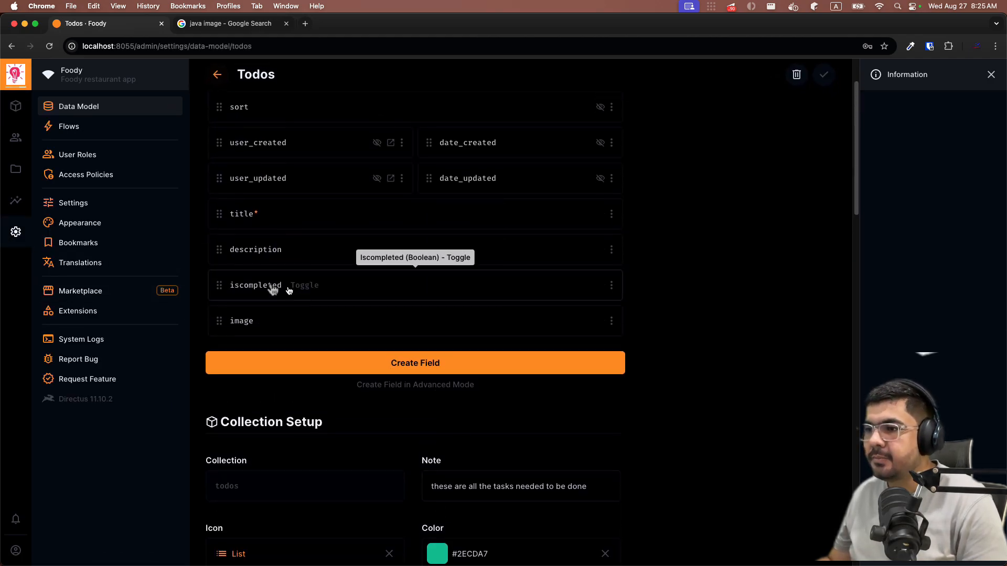
{"action": "left_click", "coordinate": [612, 287]}
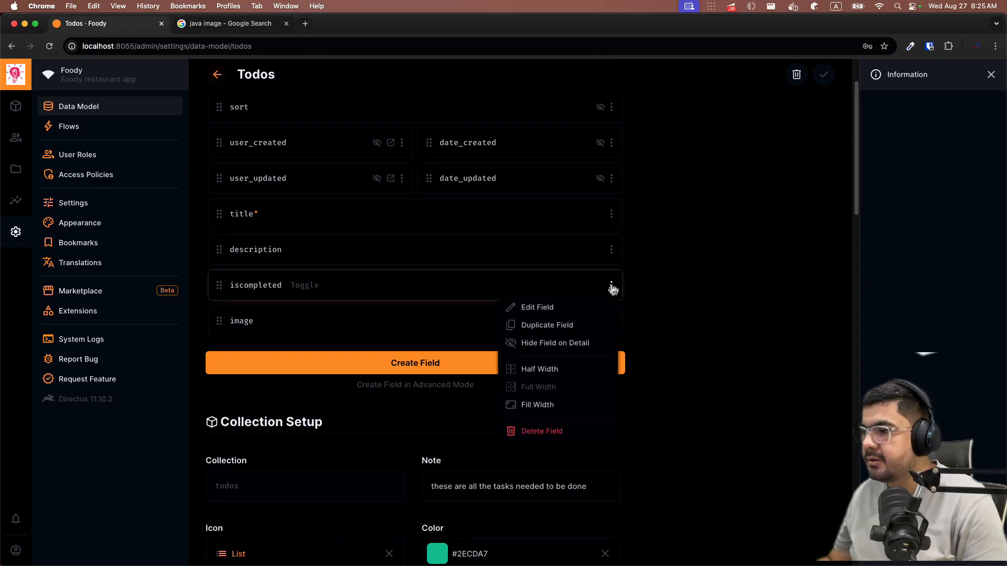
{"action": "left_click", "coordinate": [528, 436]}
{"action": "left_click", "coordinate": [605, 341]}
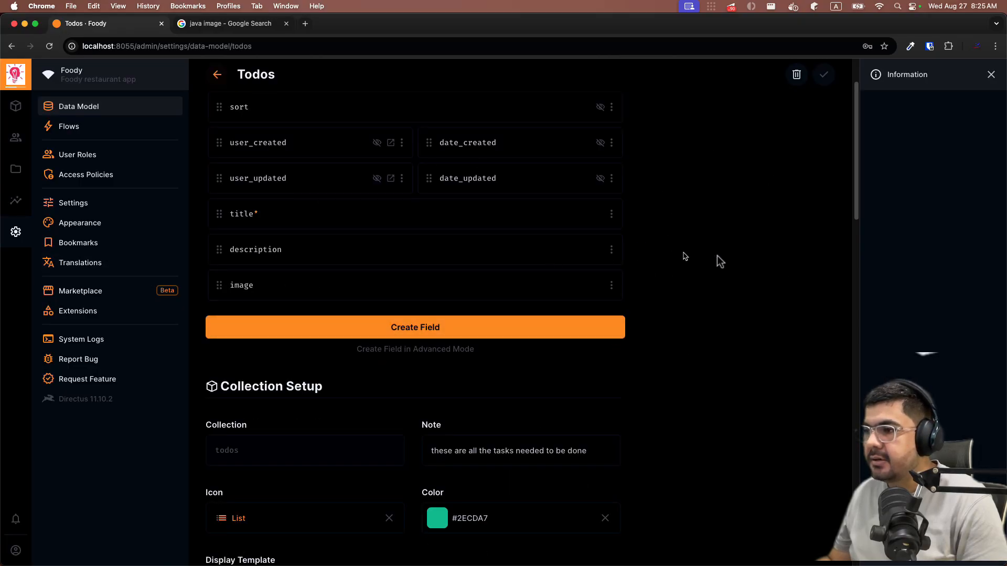
- Create a new Dropdown field in todos with key 'status', marked Required
{"action": "left_click", "coordinate": [420, 337]}
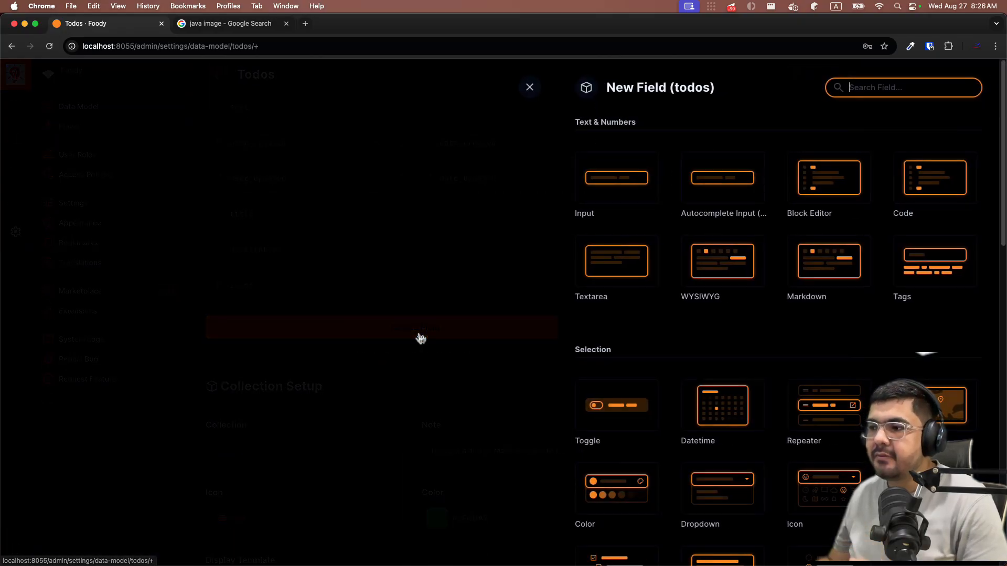
{"action": "scroll", "coordinate": [645, 298], "scroll_direction": "down", "scroll_amount": 2}
{"action": "scroll", "coordinate": [643, 299], "scroll_direction": "down", "scroll_amount": 4}
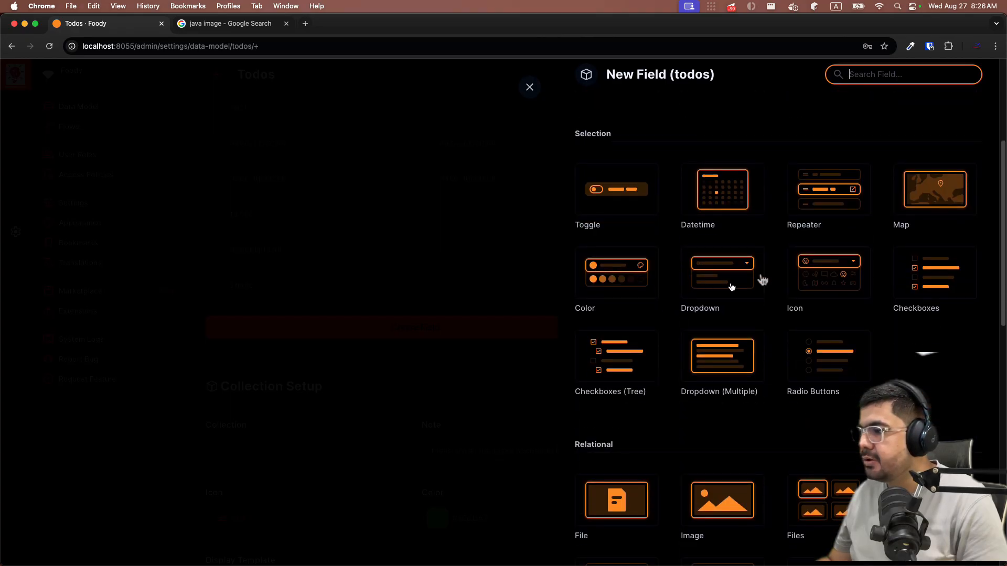
{"action": "left_click", "coordinate": [718, 271]}
{"action": "scroll", "coordinate": [687, 341], "scroll_direction": "down", "scroll_amount": 2}
{"action": "scroll", "coordinate": [702, 365], "scroll_direction": "down", "scroll_amount": 1}
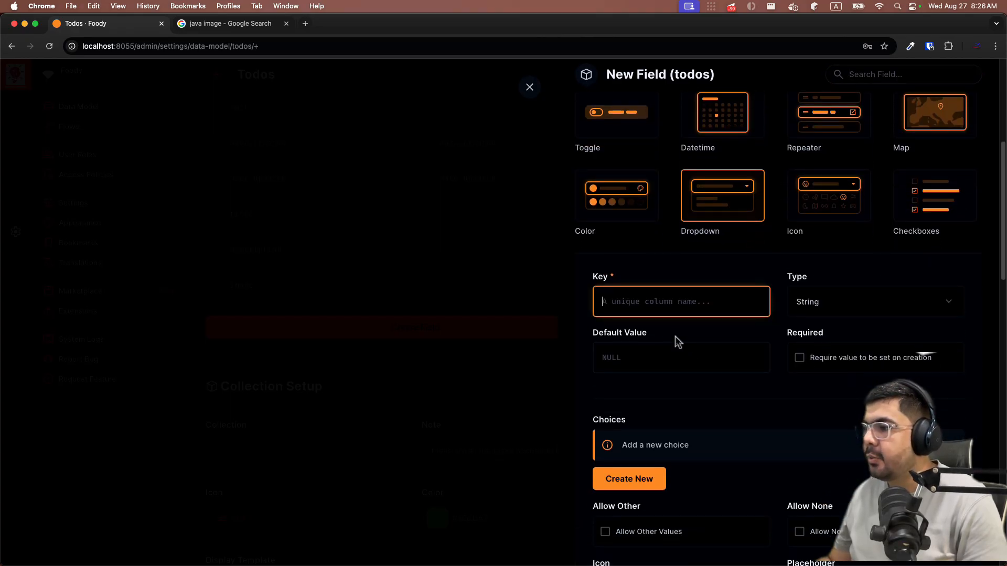
{"action": "type", "text": "status"}
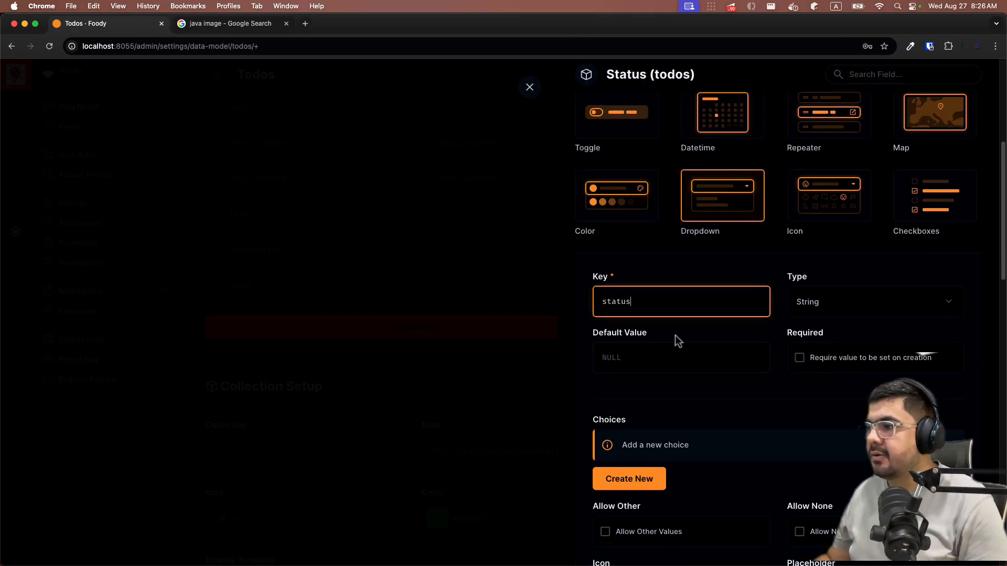
{"action": "scroll", "coordinate": [678, 353], "scroll_direction": "down", "scroll_amount": 3}
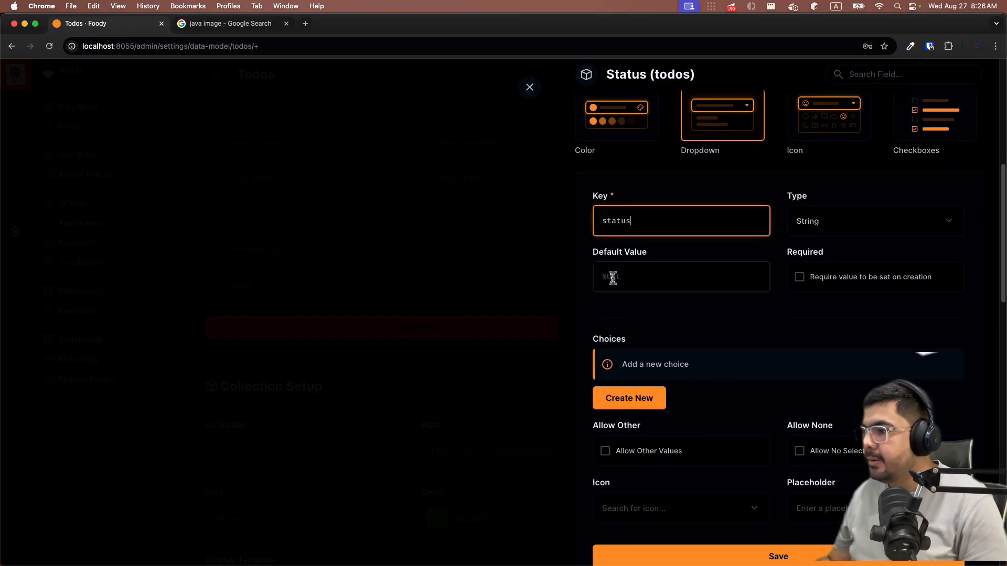
{"action": "left_click", "coordinate": [799, 278]}
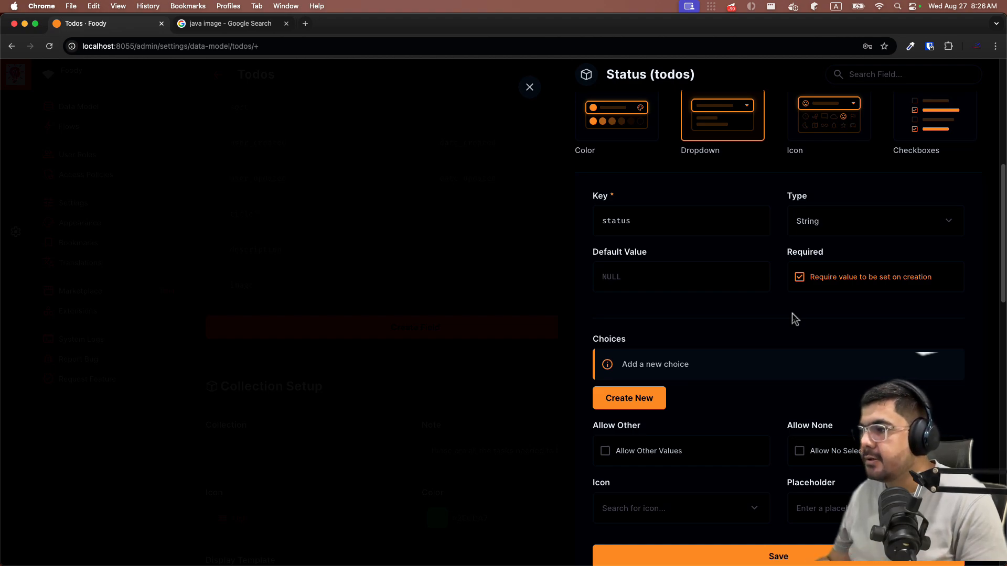
{"action": "scroll", "coordinate": [794, 318], "scroll_direction": "down", "scroll_amount": 2}
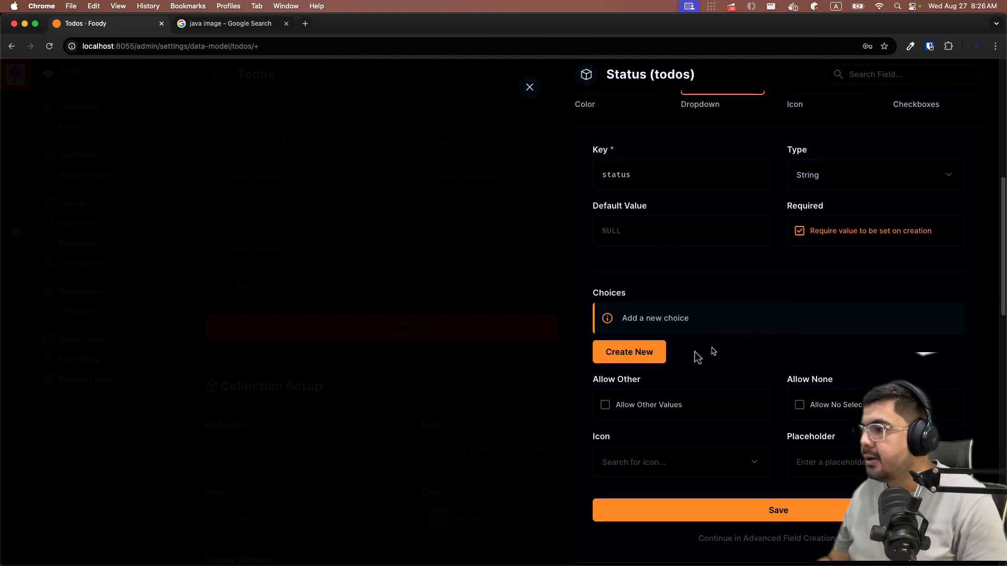
- Add a 'Todo' choice (value Todo) with the Density Medium icon and red colour
{"action": "left_click", "coordinate": [644, 357]}
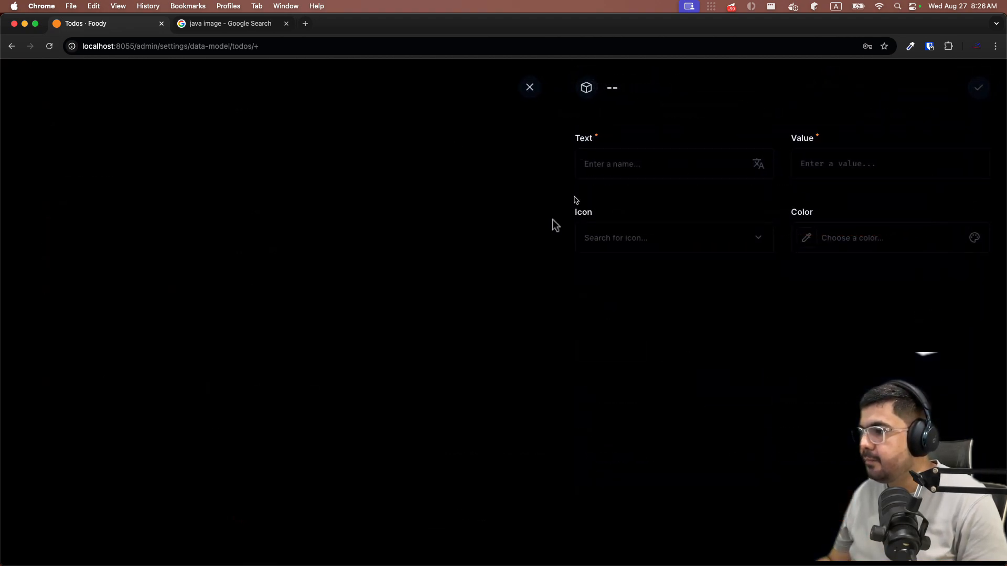
{"action": "left_click", "coordinate": [643, 166]}
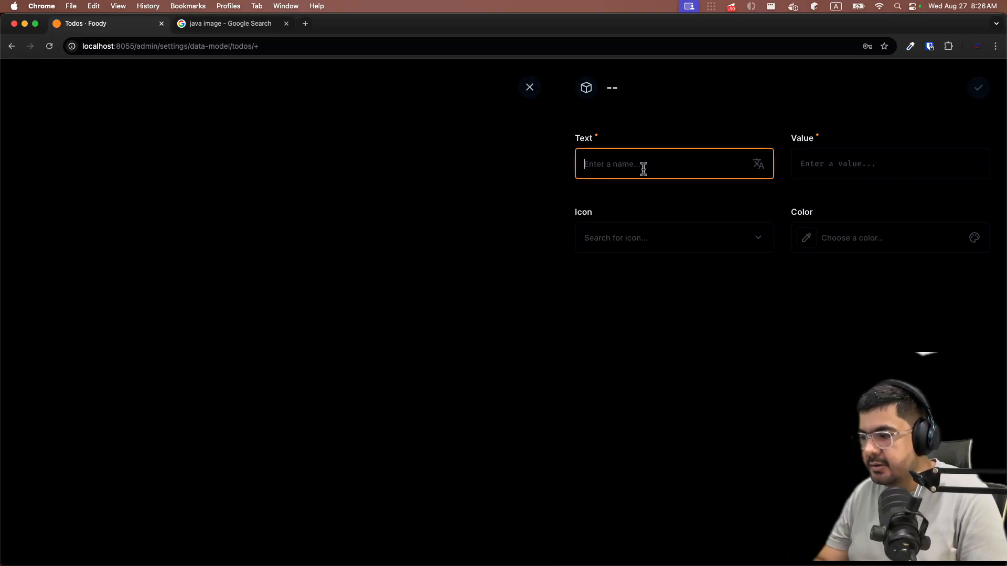
{"action": "type", "text": "Todo"}
{"action": "left_click", "coordinate": [841, 162]}
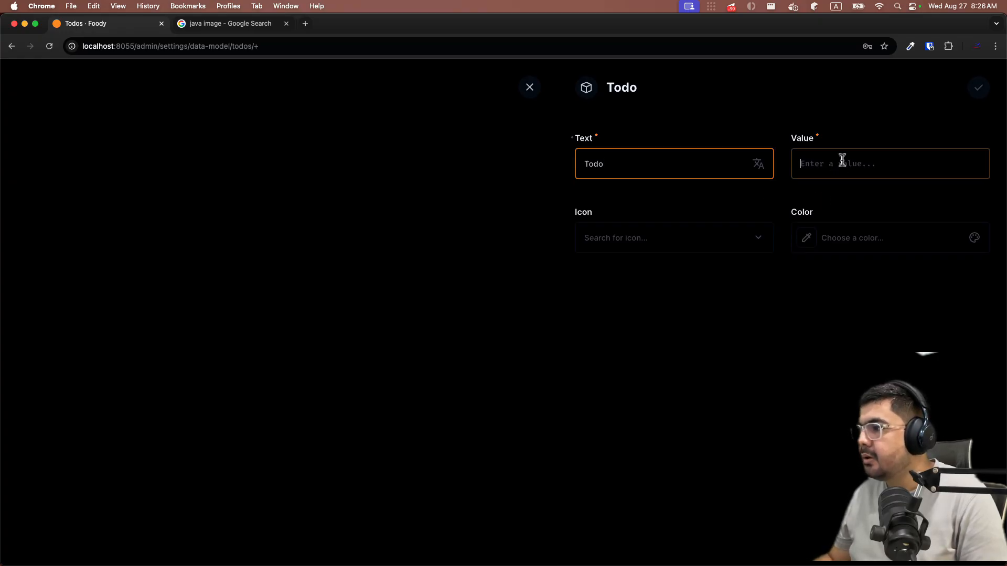
{"action": "type", "text": "Todo"}
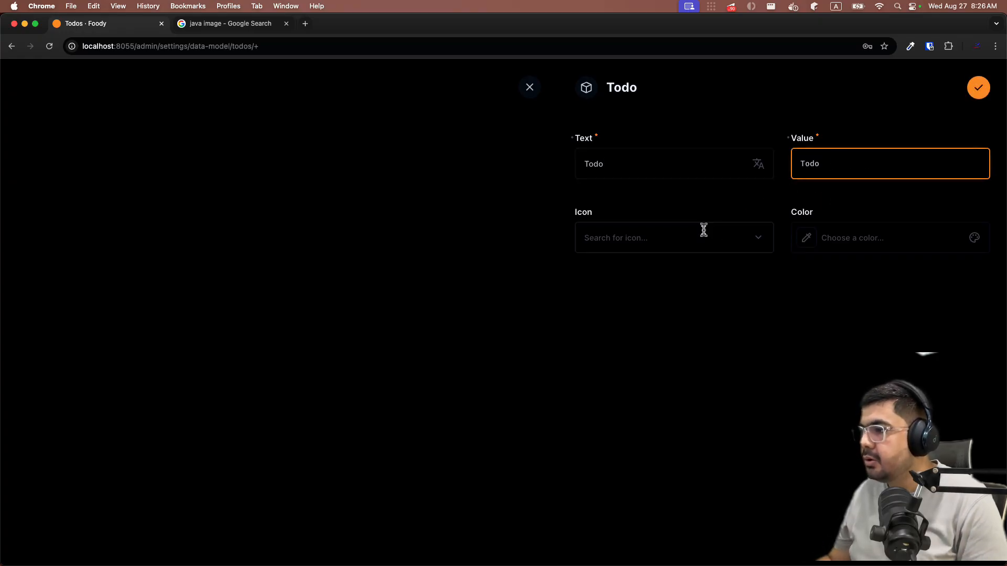
{"action": "left_click", "coordinate": [702, 232]}
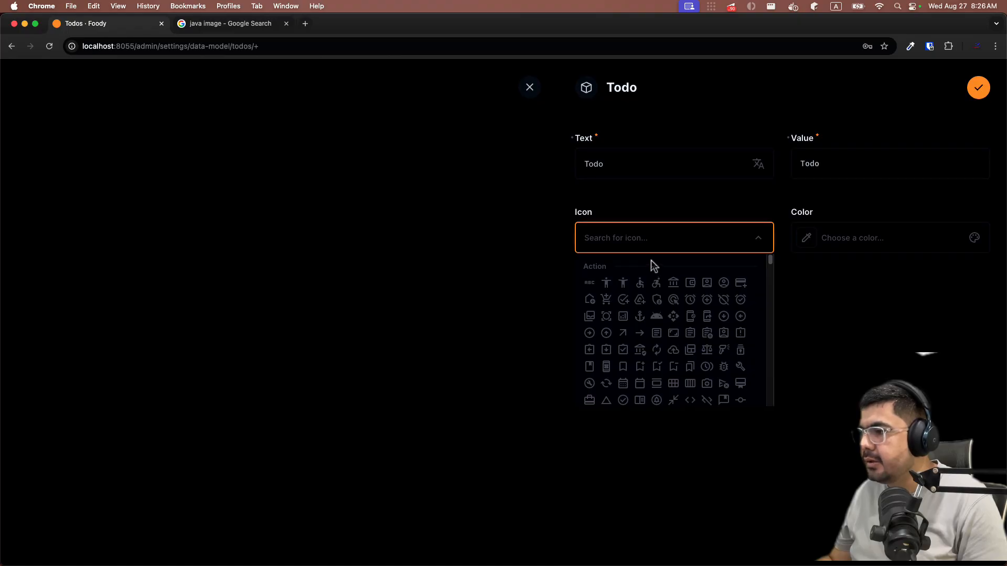
{"action": "scroll", "coordinate": [650, 260], "scroll_direction": "down", "scroll_amount": 3}
{"action": "left_click", "coordinate": [590, 313]}
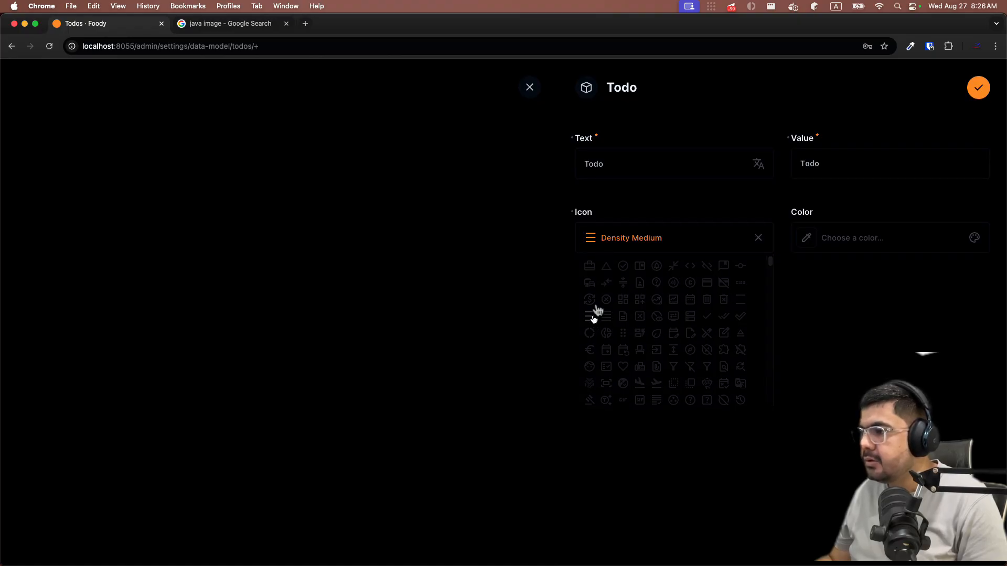
{"action": "left_click", "coordinate": [842, 239]}
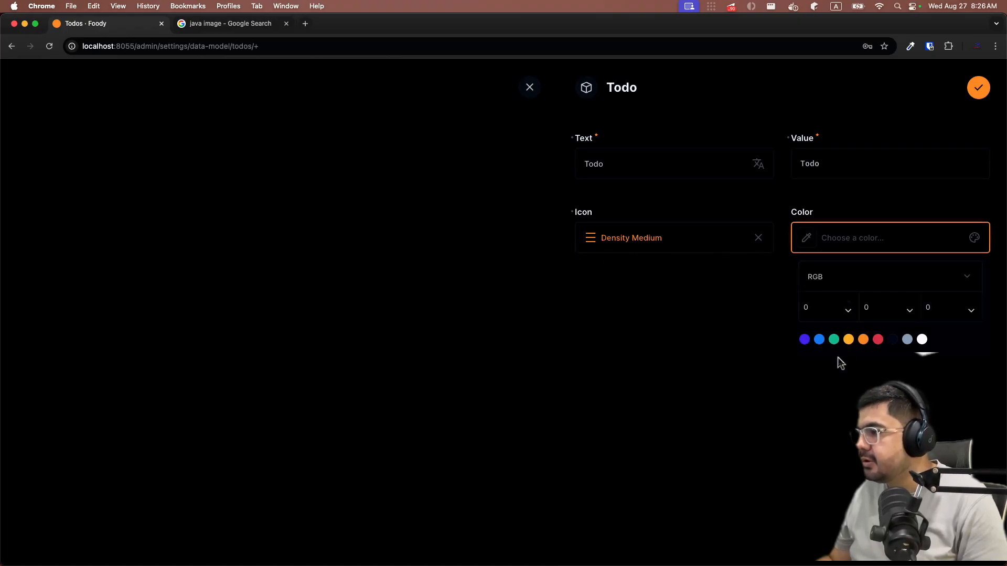
{"action": "left_click", "coordinate": [878, 340]}
{"action": "left_click", "coordinate": [784, 404]}
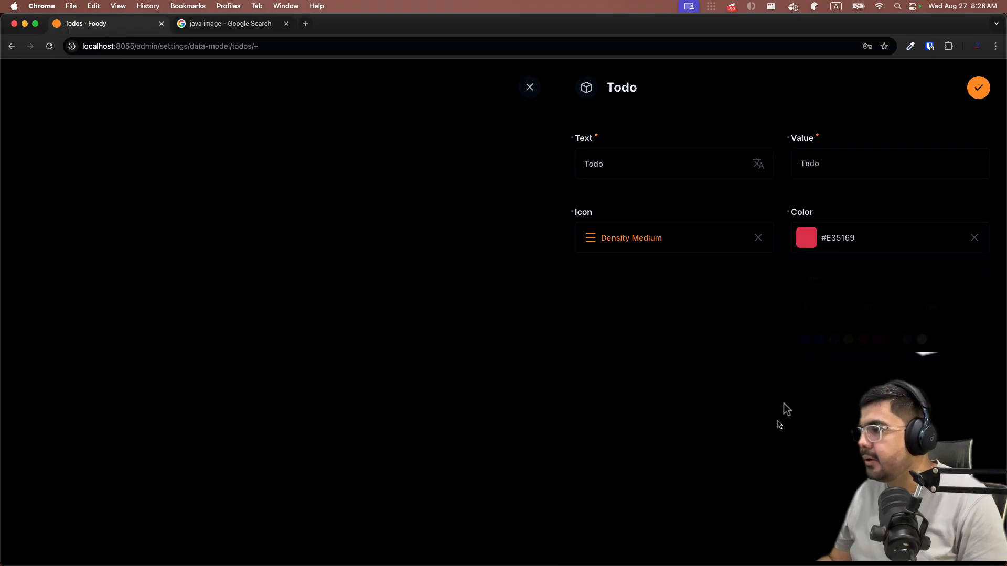
{"action": "left_click", "coordinate": [978, 89]}
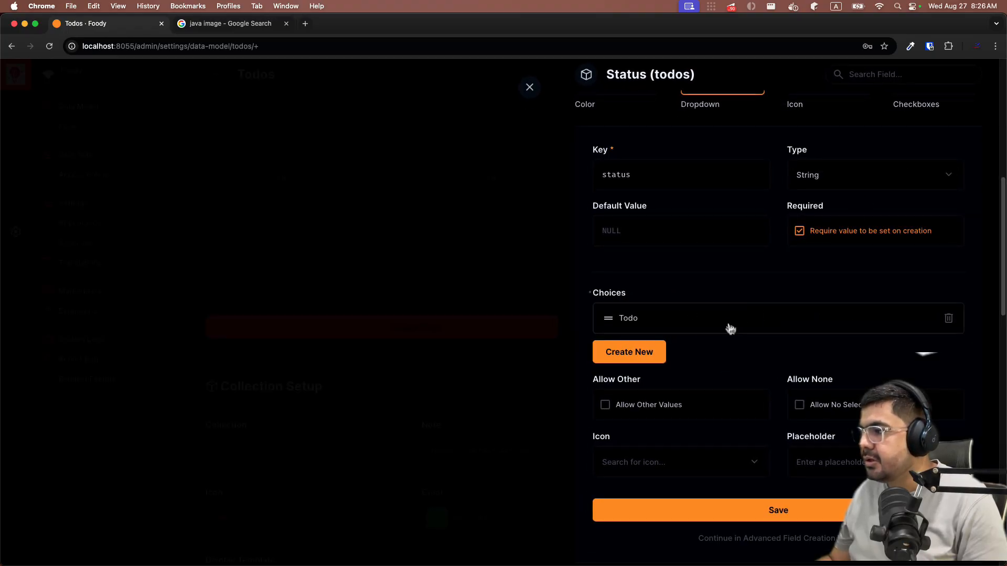
- Add an 'In Progress' choice (same value) with the Refresh icon and orange colour #FFA439
{"action": "left_click", "coordinate": [628, 364]}
{"action": "left_click", "coordinate": [618, 167]}
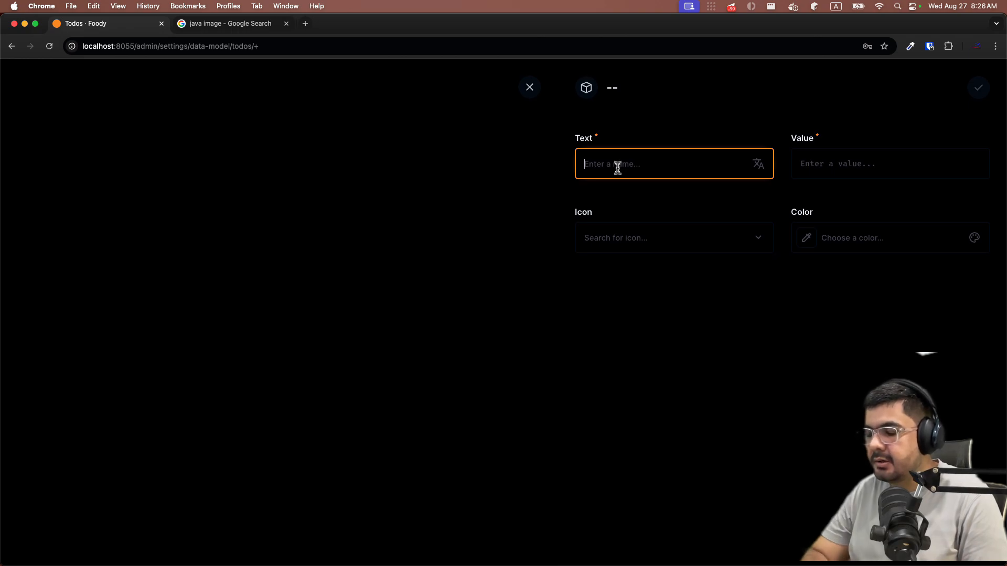
{"action": "type", "text": "In P"}
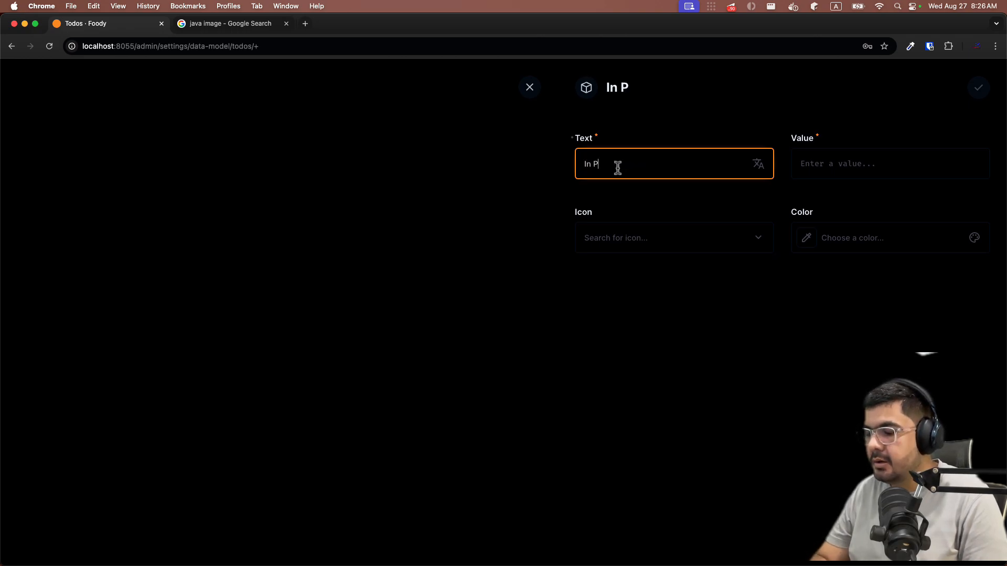
{"action": "type", "text": "rogr"}
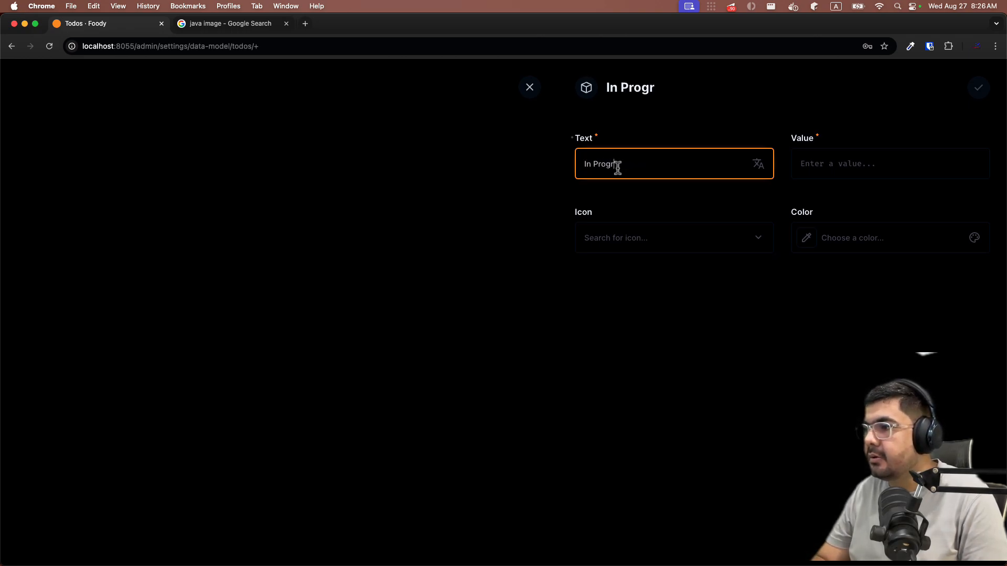
{"action": "type", "text": "ess"}
{"action": "key", "text": "super+a"}
{"action": "key", "text": "super+c"}
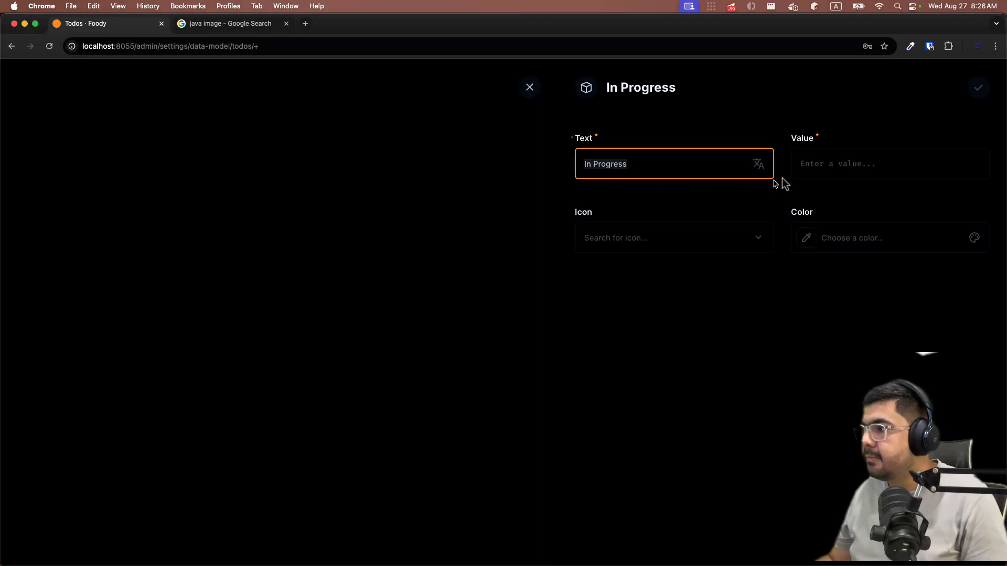
{"action": "left_click", "coordinate": [795, 172]}
{"action": "key", "text": "super+v"}
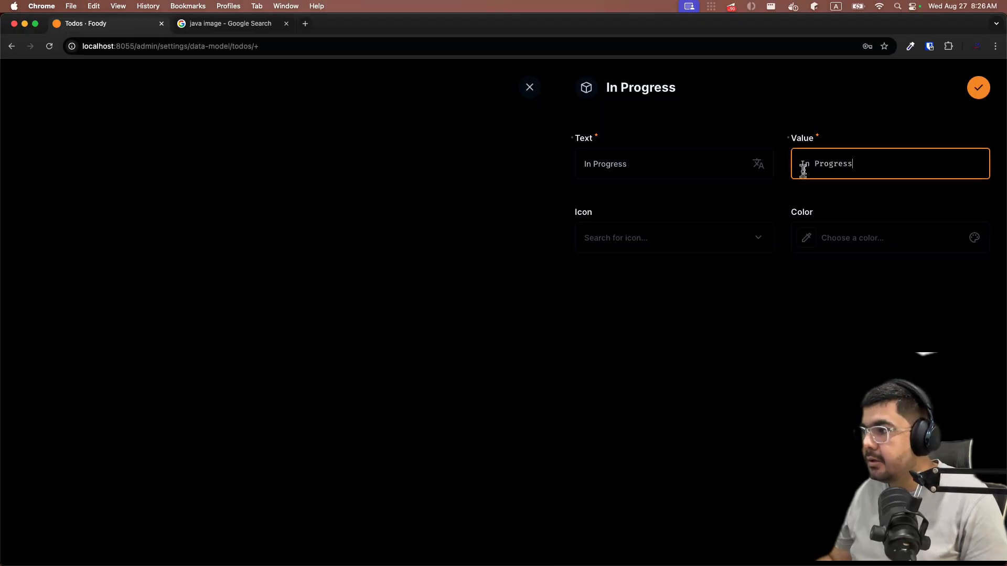
{"action": "left_click", "coordinate": [668, 244]}
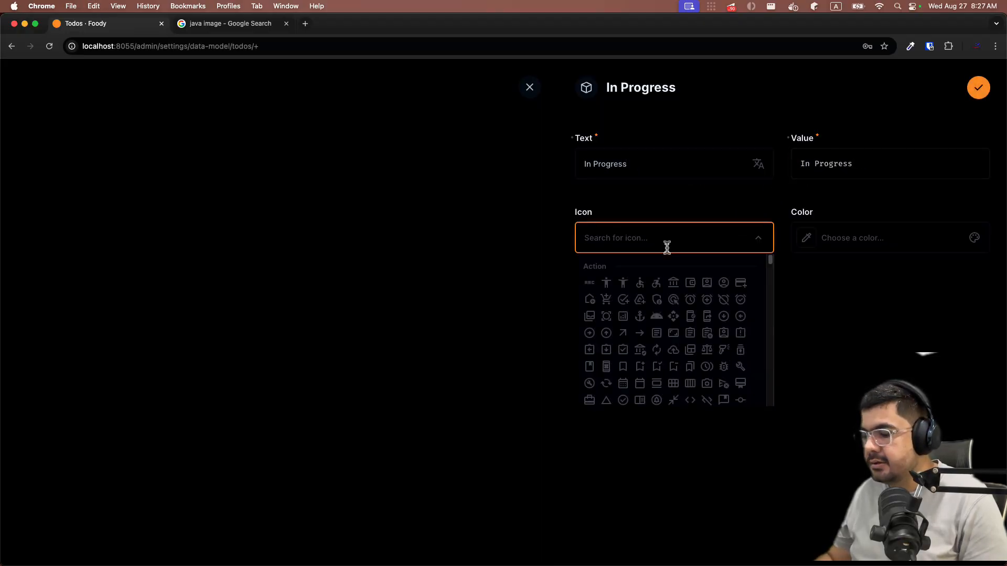
{"action": "type", "text": "ref"}
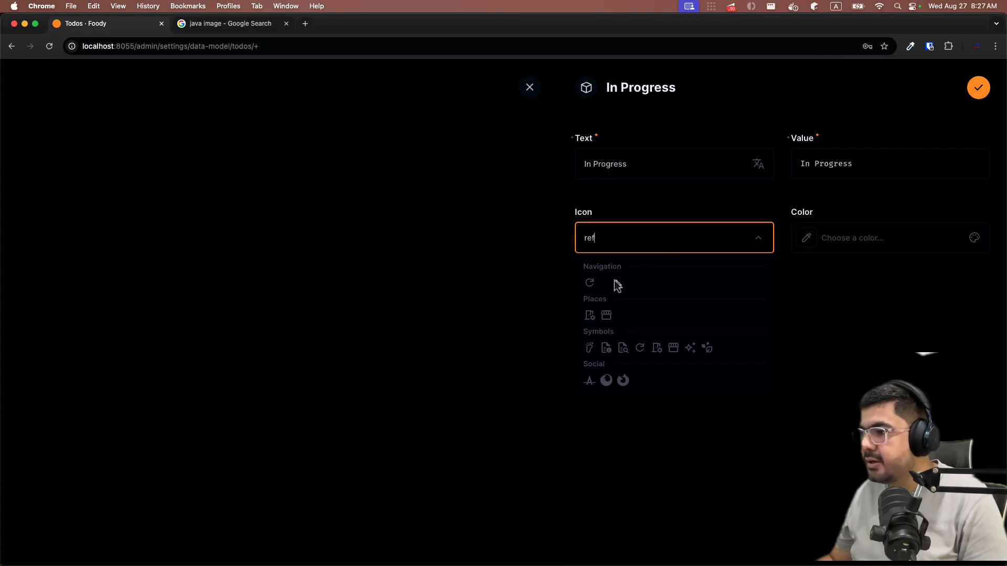
{"action": "left_click", "coordinate": [589, 283]}
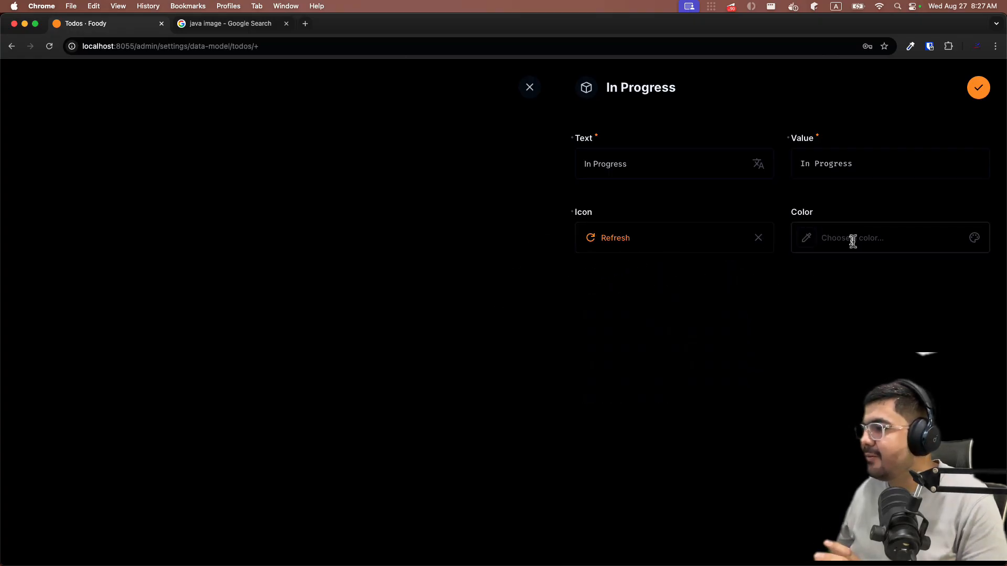
{"action": "left_click", "coordinate": [972, 240]}
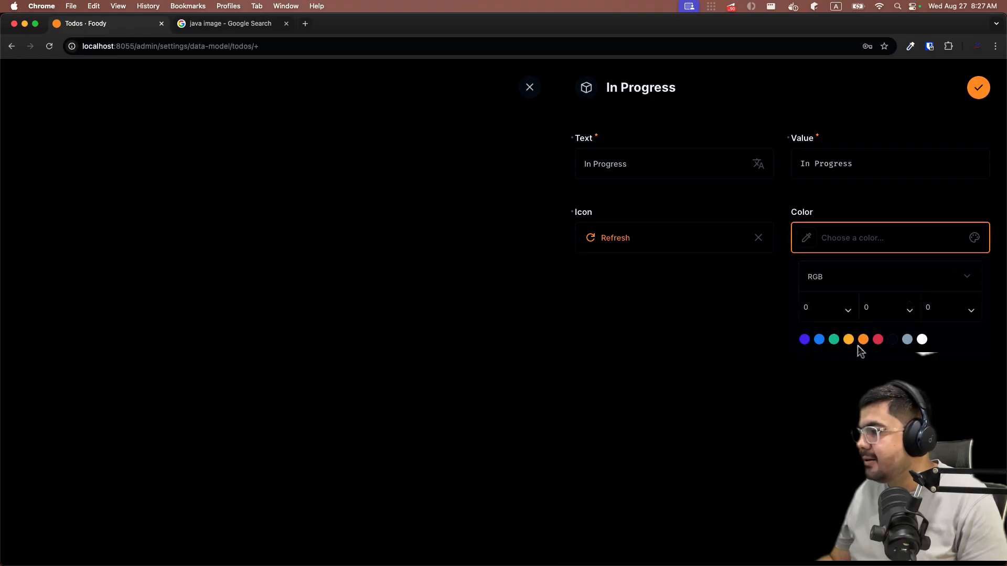
{"action": "left_click", "coordinate": [863, 340]}
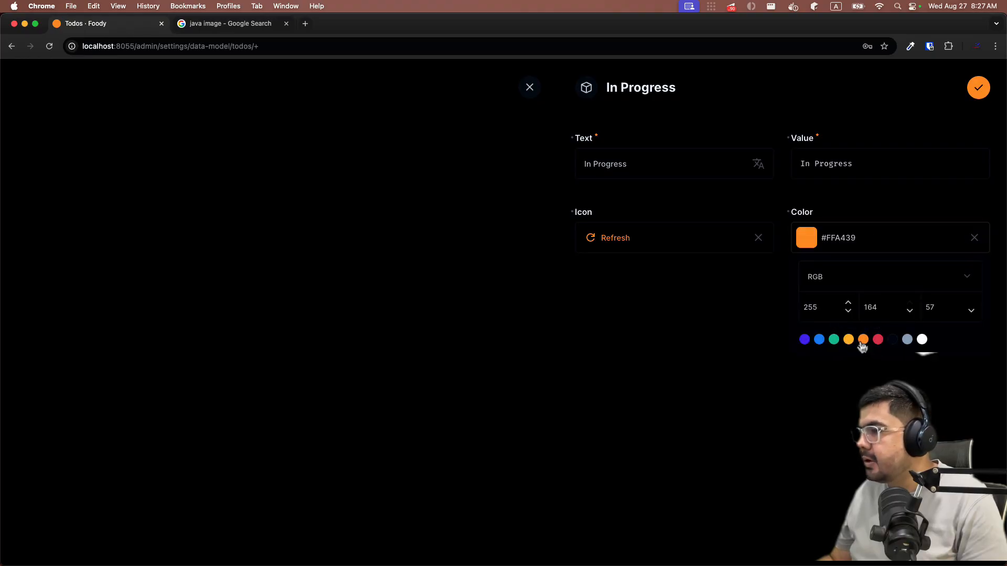
{"action": "left_click", "coordinate": [787, 434]}
{"action": "left_click", "coordinate": [978, 88]}
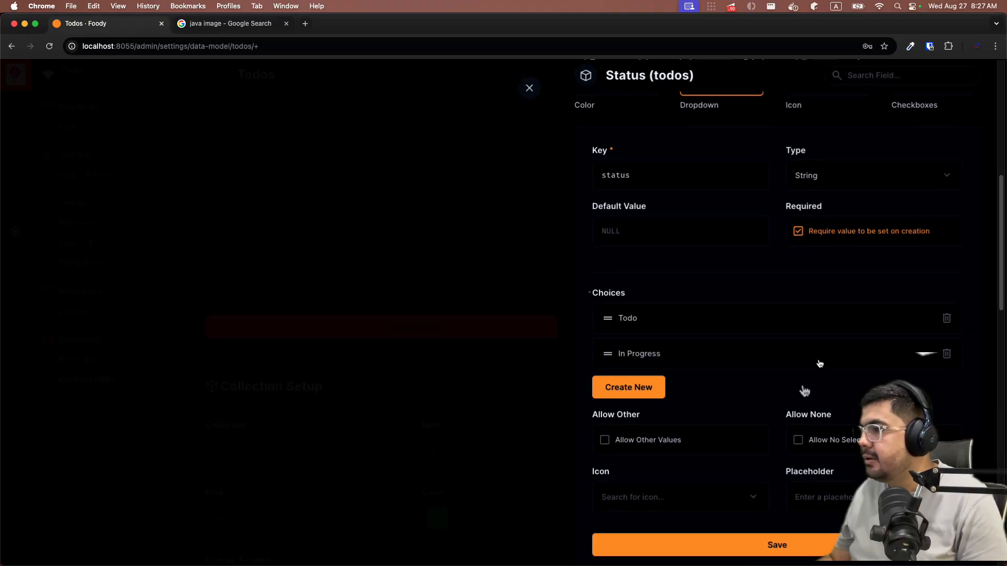
{"action": "left_click", "coordinate": [655, 387]}
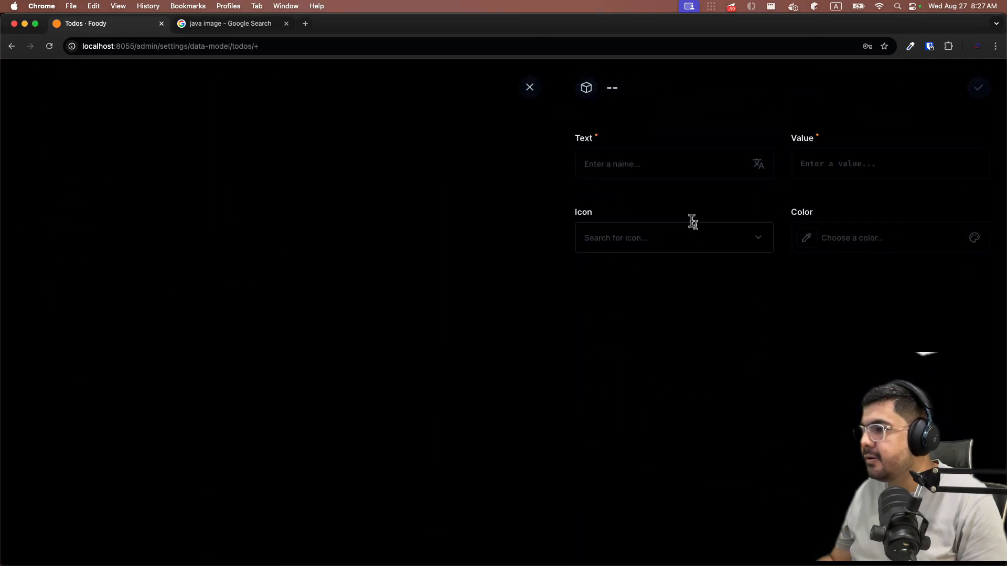
- Add a 'Done' choice (same value) with the Playlist Add Check icon and green colour
{"action": "left_click", "coordinate": [668, 163]}
{"action": "type", "text": "Dobne"}
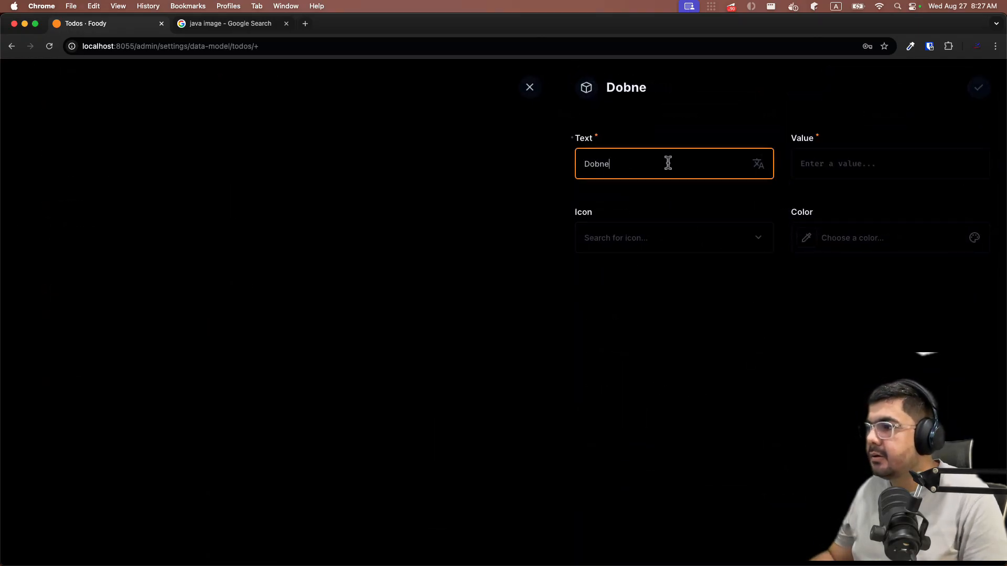
{"action": "key", "text": "BackSpace"}
{"action": "key", "text": "BackSpace"}
{"action": "key", "text": "BackSpace"}
{"action": "type", "text": "ne"}
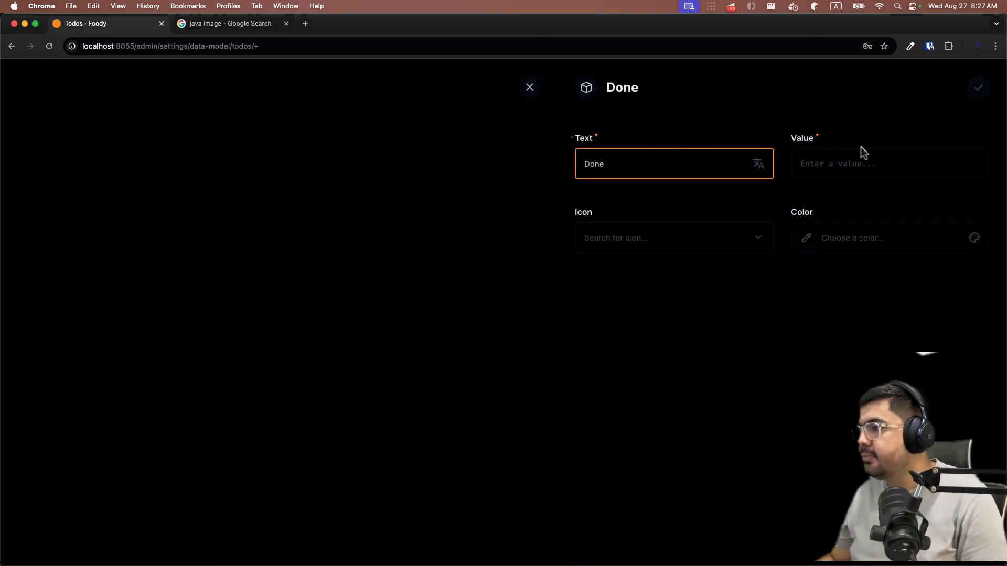
{"action": "key", "text": "super+a"}
{"action": "key", "text": "super+c"}
{"action": "left_click", "coordinate": [846, 163]}
{"action": "key", "text": "super+v"}
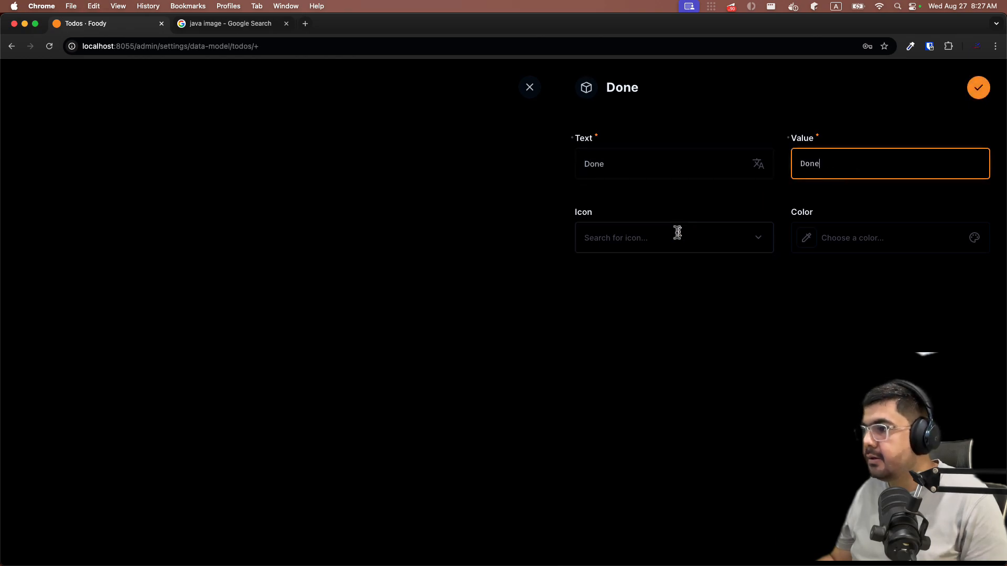
{"action": "left_click", "coordinate": [670, 237]}
{"action": "type", "text": "chec"}
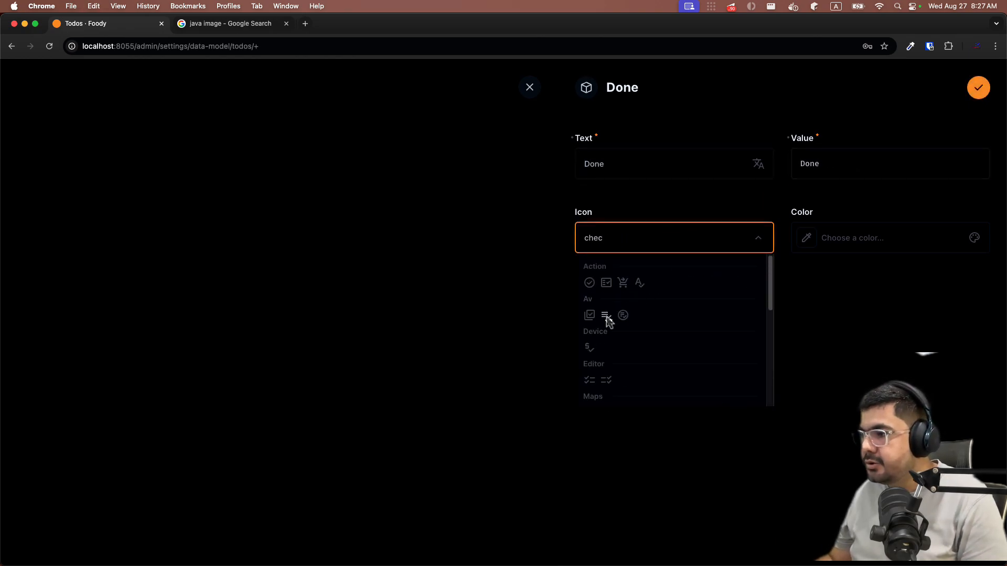
{"action": "left_click", "coordinate": [607, 316]}
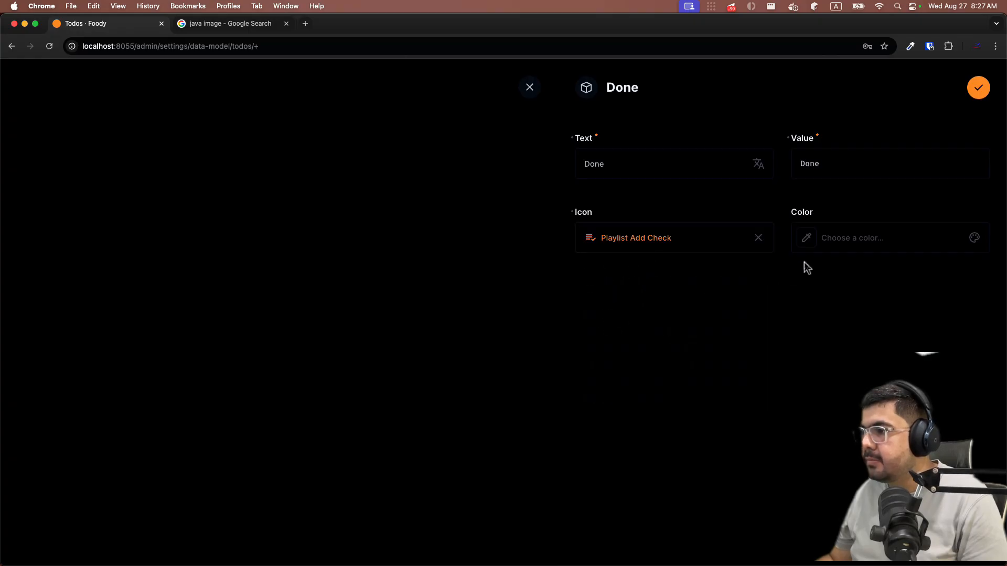
{"action": "left_click", "coordinate": [897, 243]}
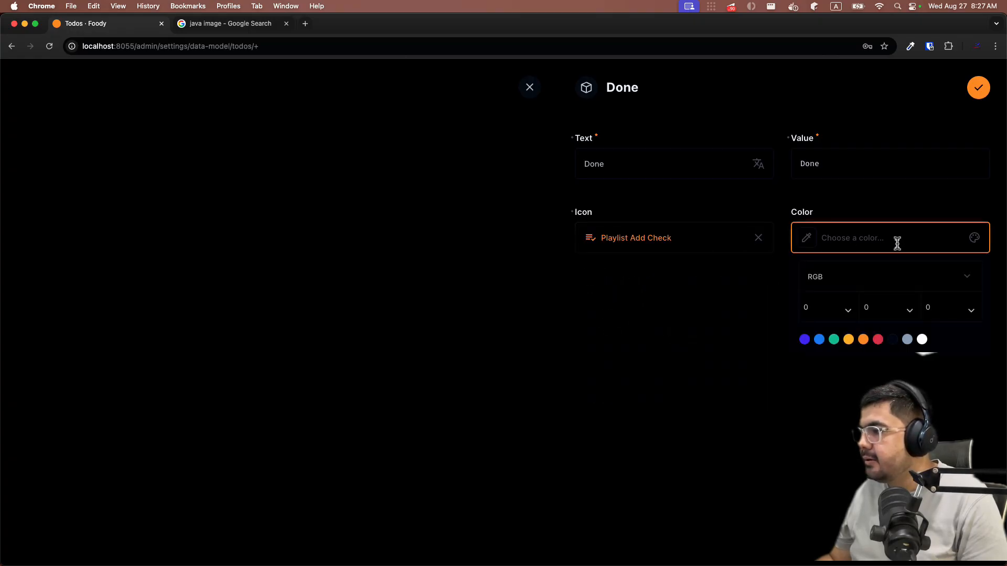
{"action": "left_click", "coordinate": [833, 340]}
{"action": "left_click", "coordinate": [813, 423]}
{"action": "left_click", "coordinate": [977, 88]}
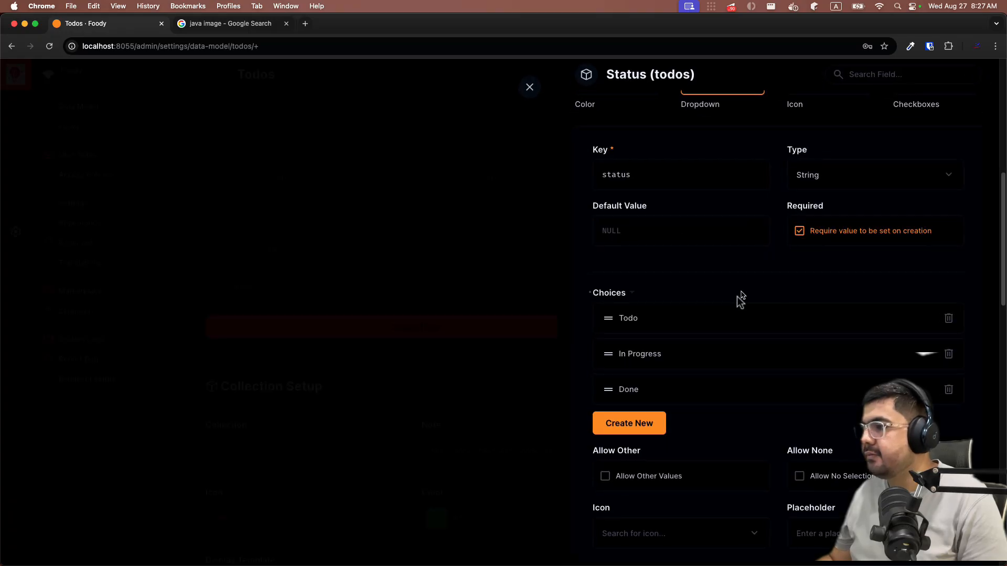
- Save the required status dropdown field to the todos collection
{"action": "scroll", "coordinate": [836, 370], "scroll_direction": "up", "scroll_amount": 4}
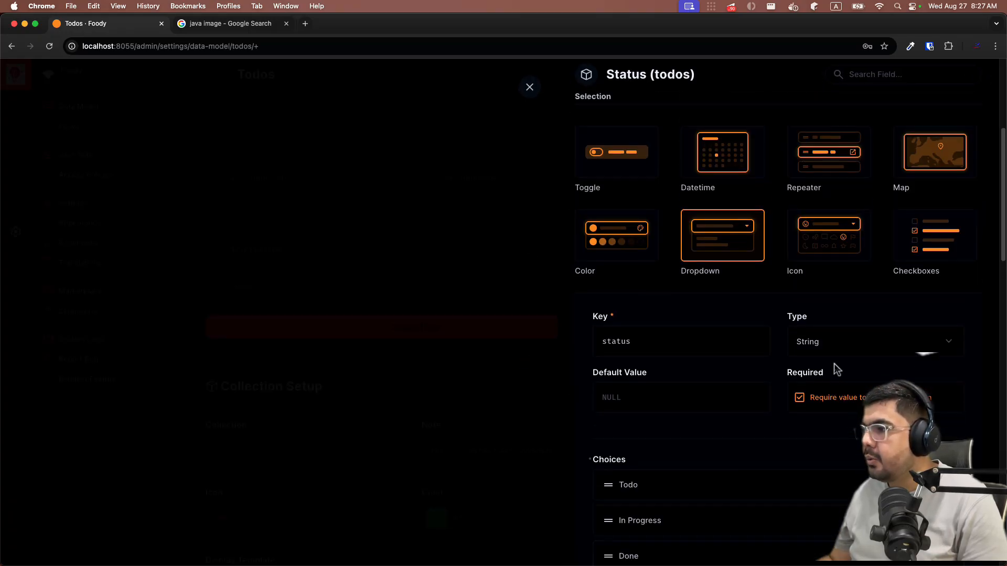
{"action": "scroll", "coordinate": [811, 344], "scroll_direction": "down", "scroll_amount": 3}
{"action": "scroll", "coordinate": [715, 308], "scroll_direction": "down", "scroll_amount": 2}
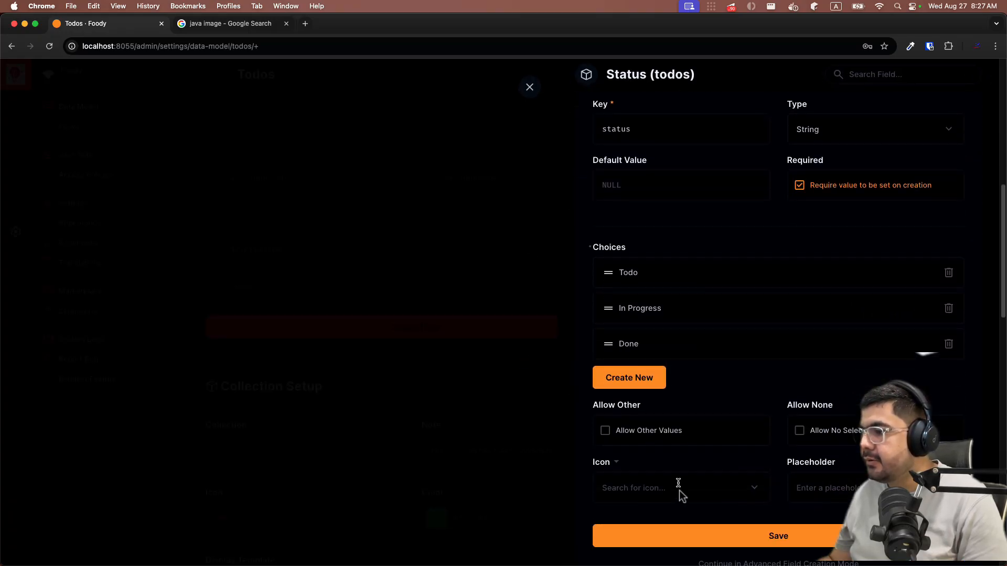
{"action": "left_click", "coordinate": [681, 536]}
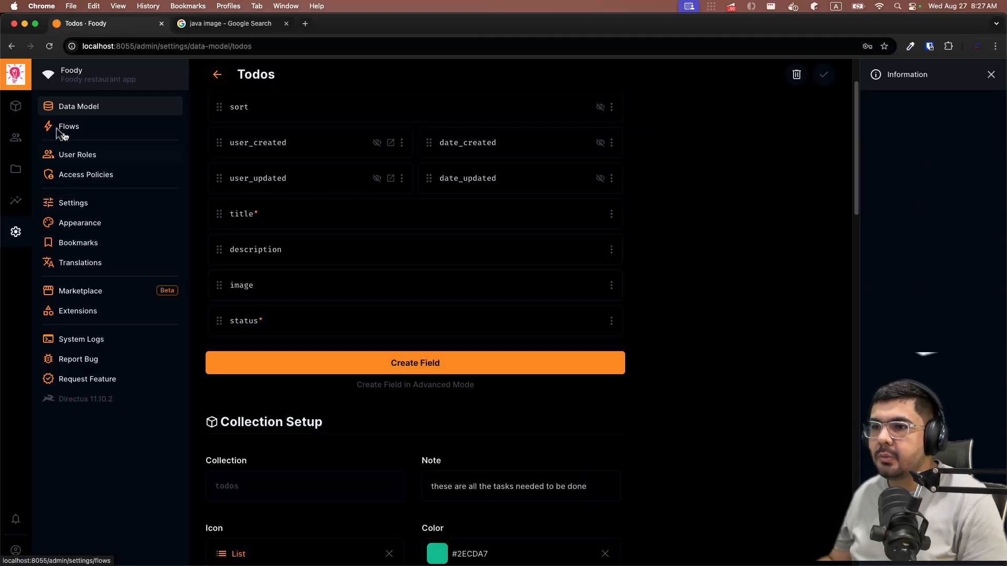
- In the Todos table, hide the Sort column and add a Status column
{"action": "left_click", "coordinate": [15, 106]}
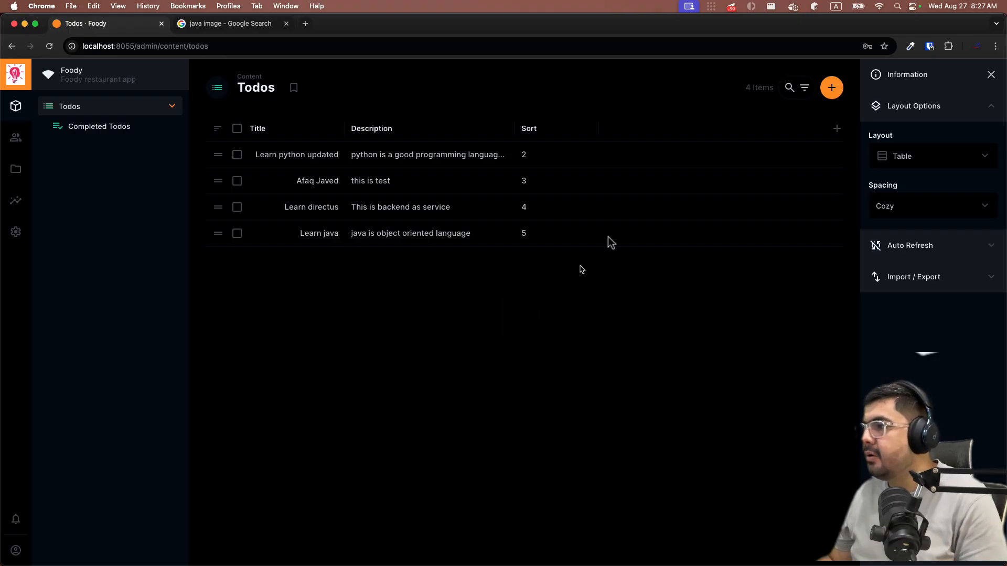
{"action": "left_click", "coordinate": [544, 132]}
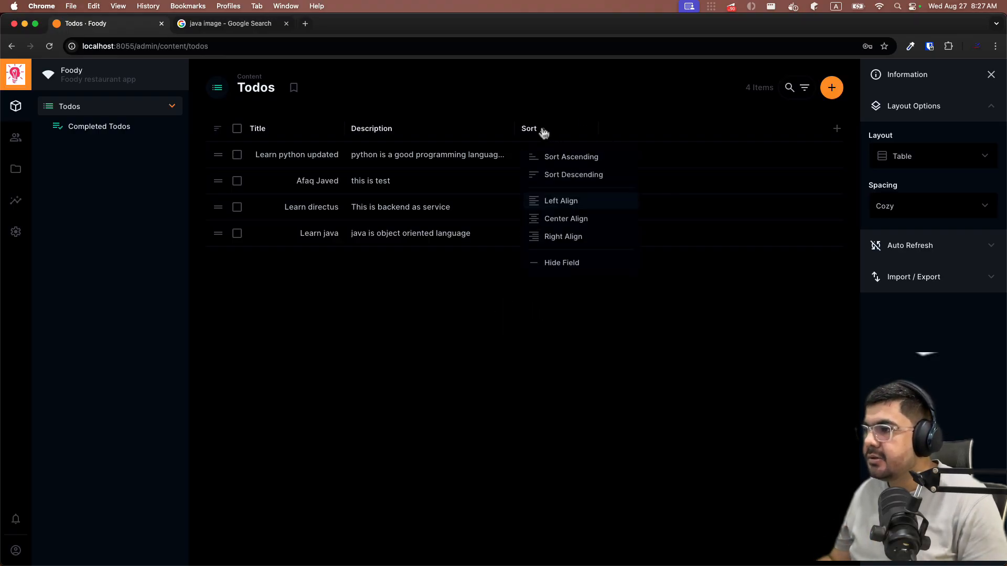
{"action": "left_click", "coordinate": [567, 264]}
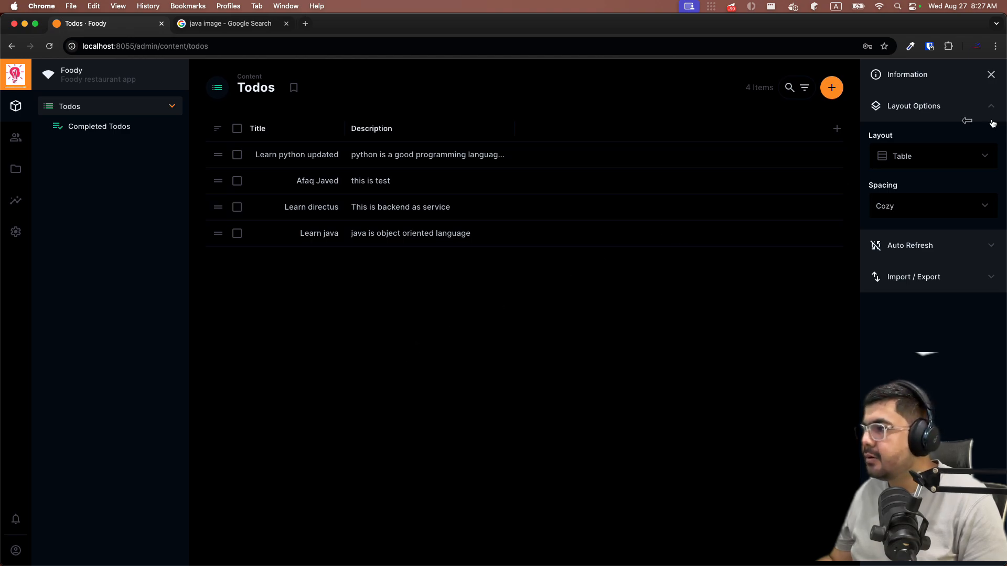
{"action": "left_click", "coordinate": [836, 128]}
{"action": "scroll", "coordinate": [719, 247], "scroll_direction": "down", "scroll_amount": 3}
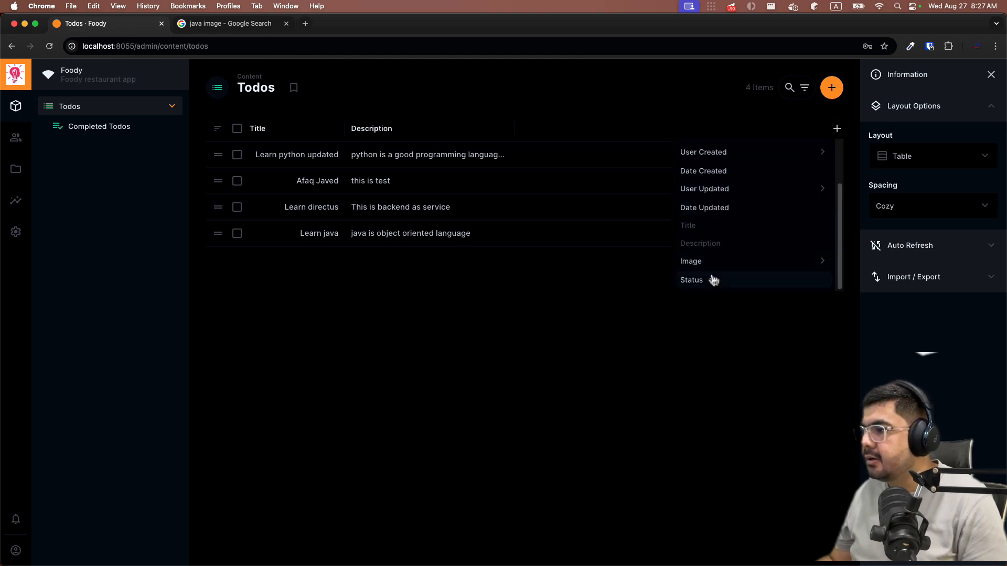
{"action": "left_click", "coordinate": [615, 364]}
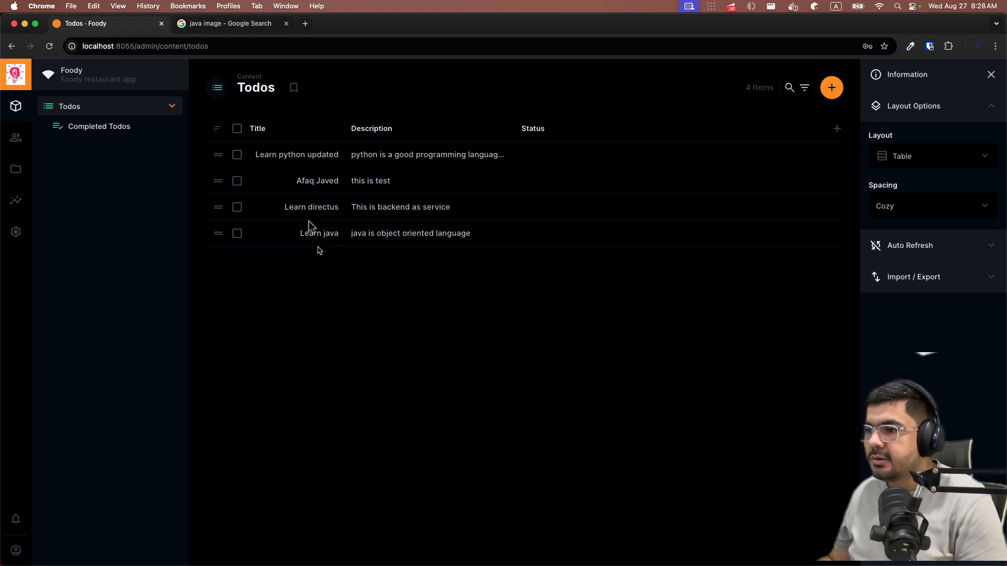
- Set Learn python updated to Todo and the second todo to In Progress
{"action": "left_click", "coordinate": [295, 157]}
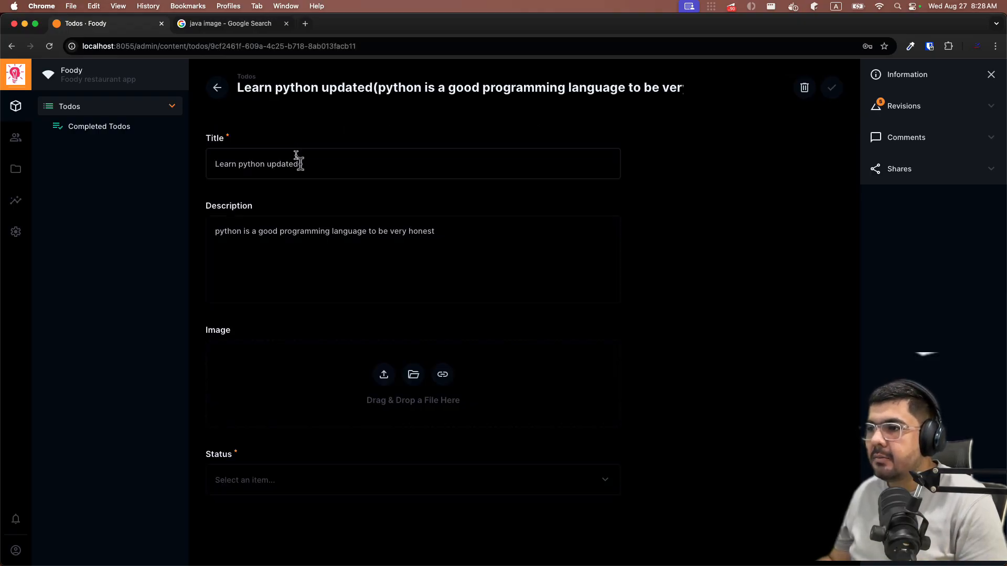
{"action": "left_click", "coordinate": [259, 480]}
{"action": "left_click", "coordinate": [257, 510]}
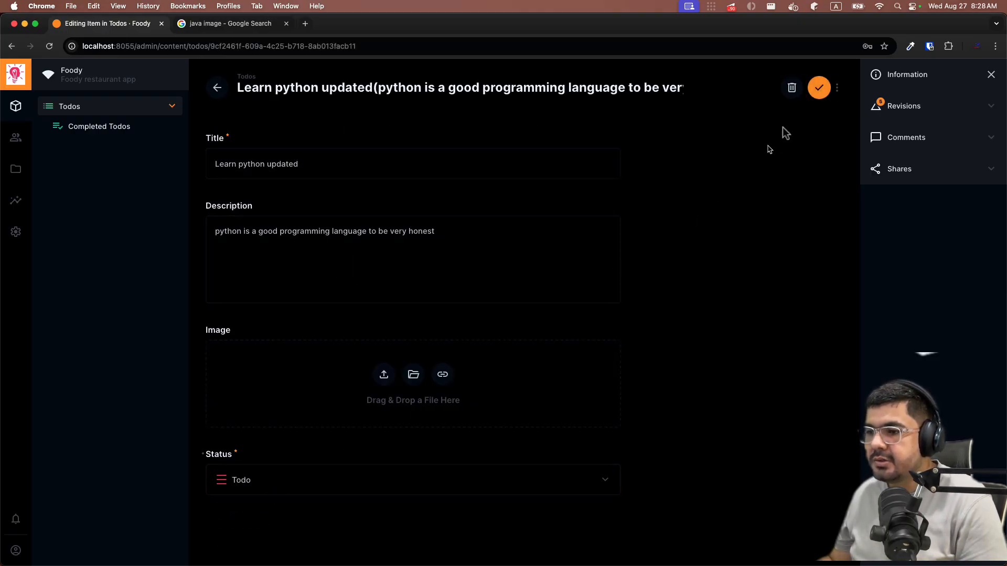
{"action": "left_click", "coordinate": [830, 87]}
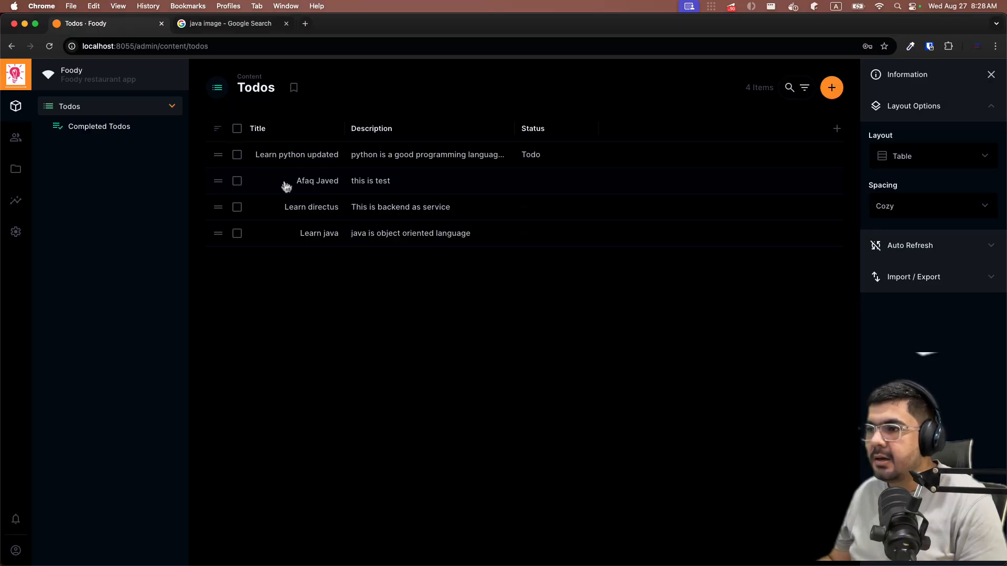
{"action": "left_click", "coordinate": [286, 186]}
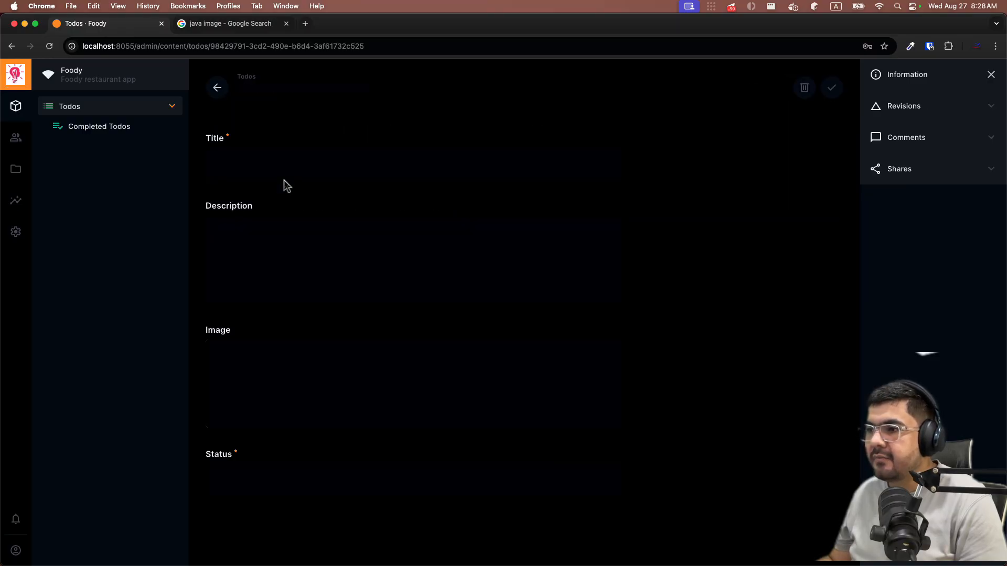
{"action": "left_click", "coordinate": [360, 482]}
{"action": "left_click", "coordinate": [251, 527]}
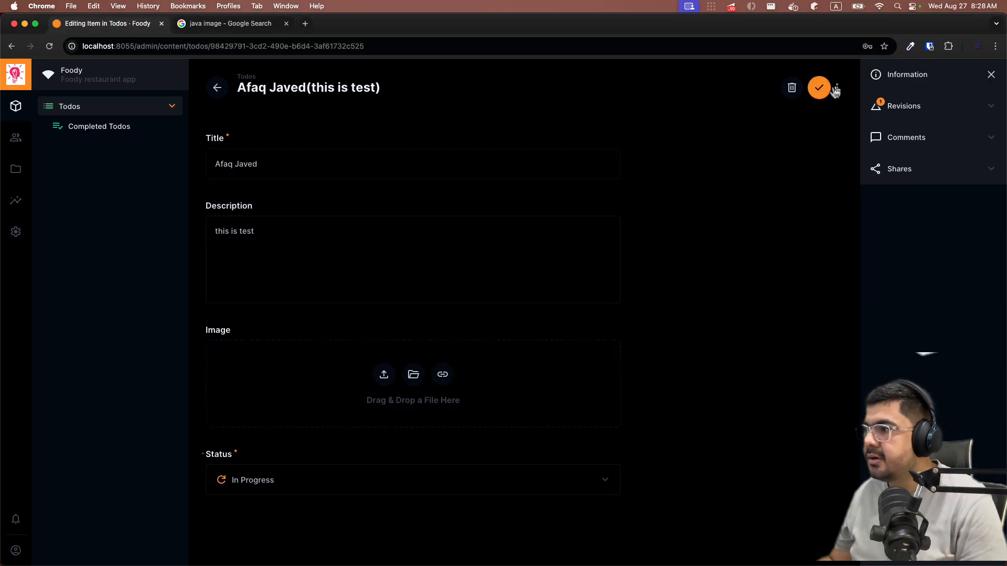
{"action": "left_click", "coordinate": [833, 89]}
- Set Learn directus to In Progress and Learn java to Done
{"action": "left_click", "coordinate": [370, 207]}
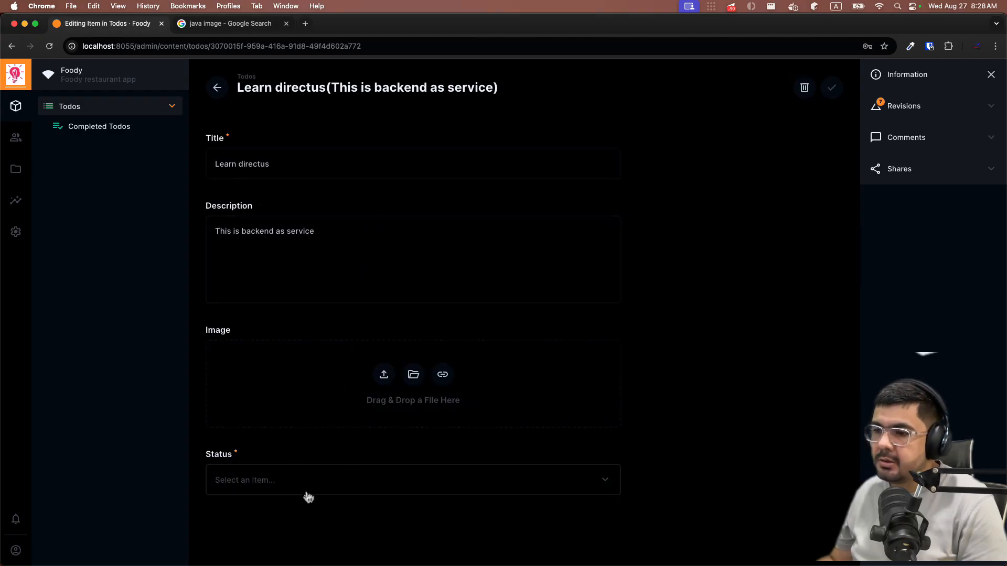
{"action": "left_click", "coordinate": [309, 497]}
{"action": "left_click", "coordinate": [248, 526]}
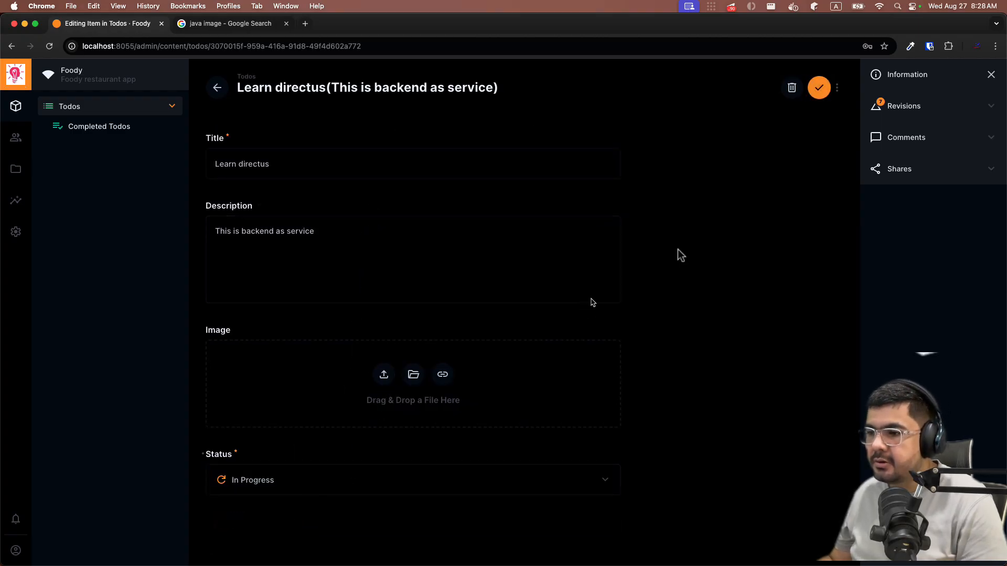
{"action": "left_click", "coordinate": [832, 87]}
{"action": "left_click", "coordinate": [350, 237]}
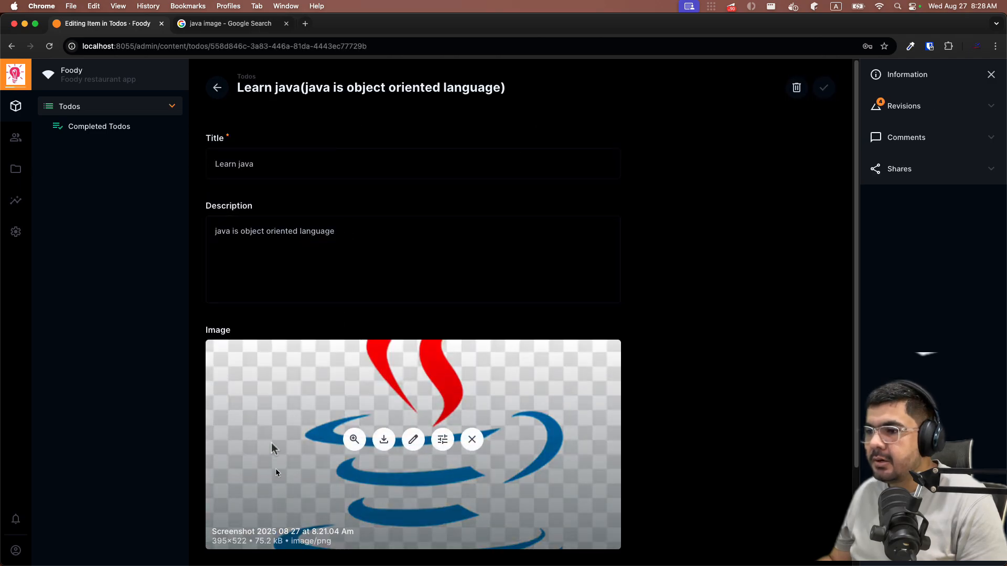
{"action": "scroll", "coordinate": [294, 420], "scroll_direction": "down", "scroll_amount": 3}
{"action": "left_click", "coordinate": [281, 494]}
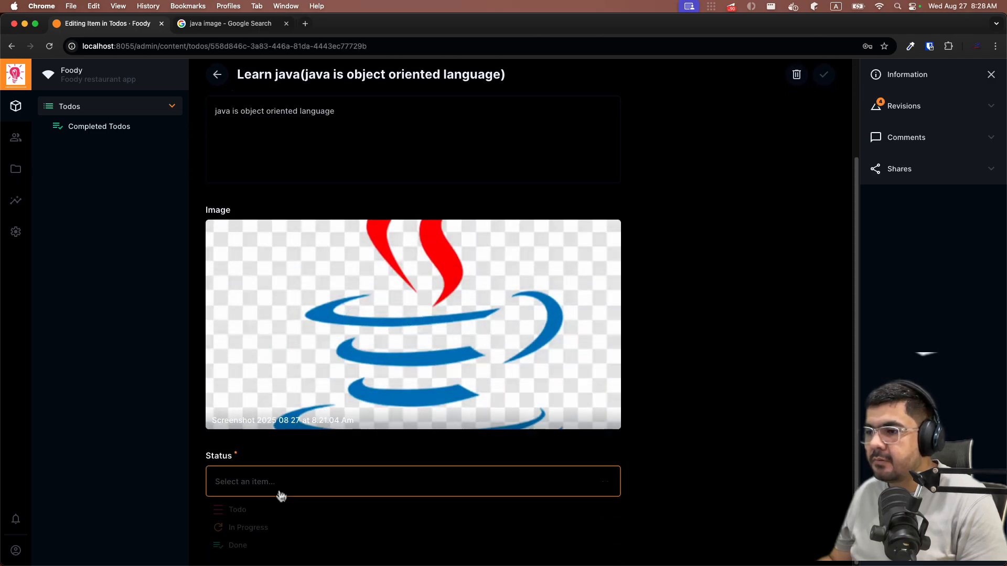
{"action": "left_click", "coordinate": [265, 545]}
{"action": "left_click", "coordinate": [822, 76]}
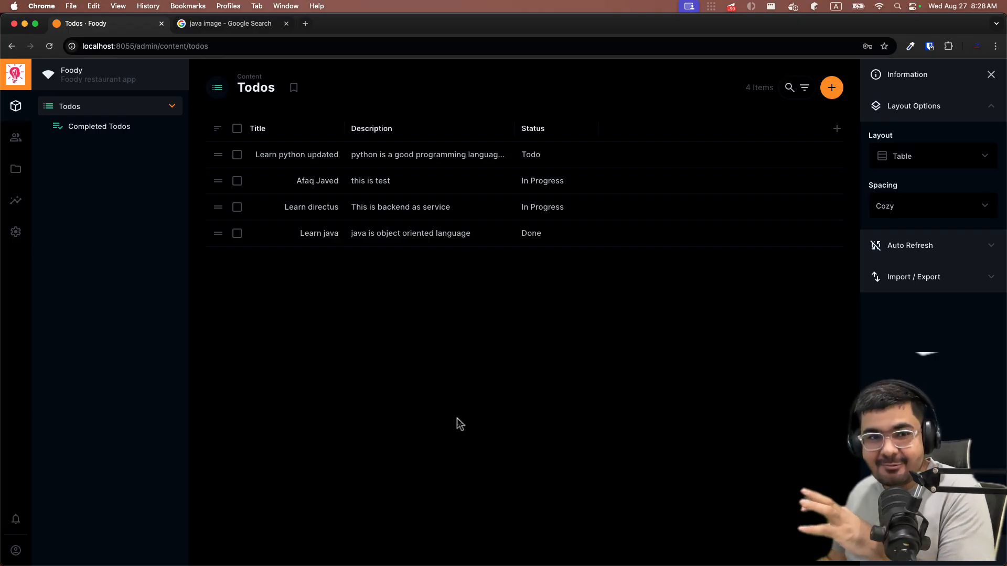
- Switch the Todos to Kanban layout grouped by the Status field
{"action": "left_click", "coordinate": [913, 157]}
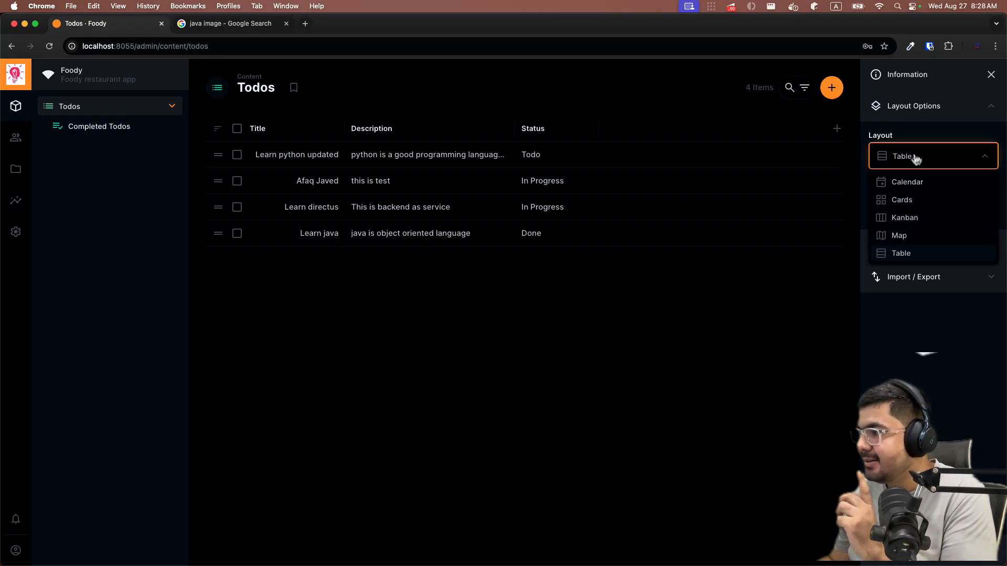
{"action": "left_click", "coordinate": [905, 219]}
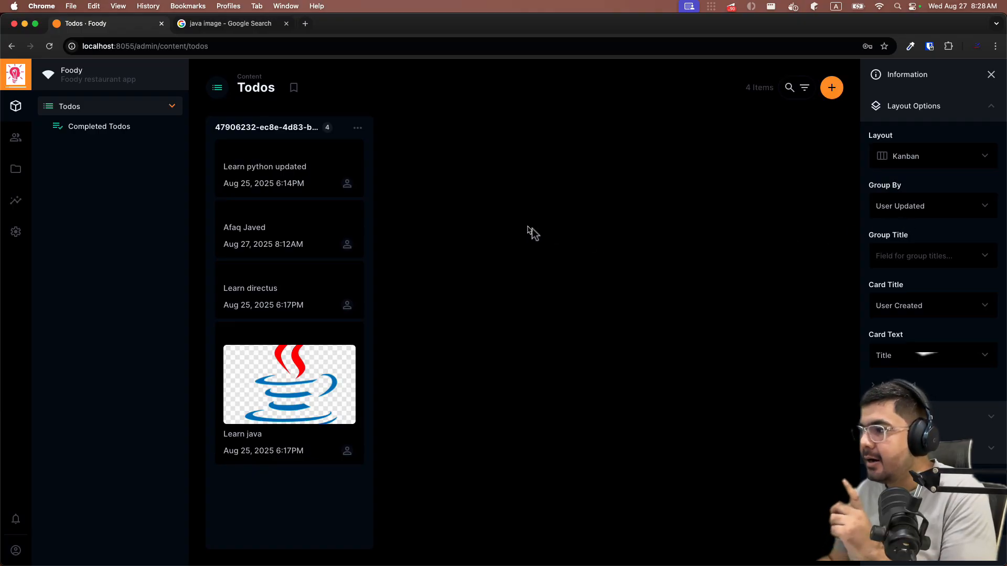
{"action": "left_click", "coordinate": [911, 215]}
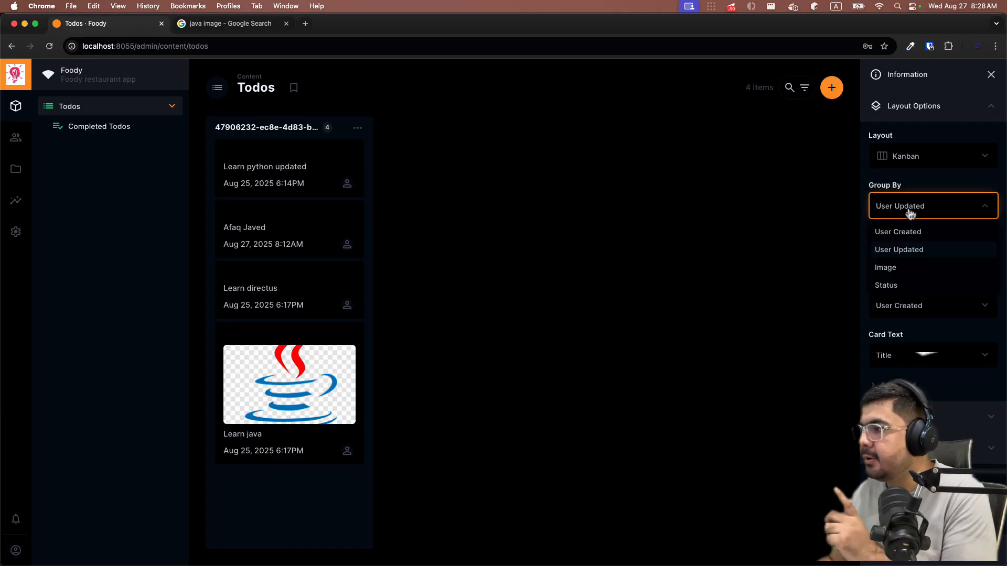
{"action": "left_click", "coordinate": [891, 287]}
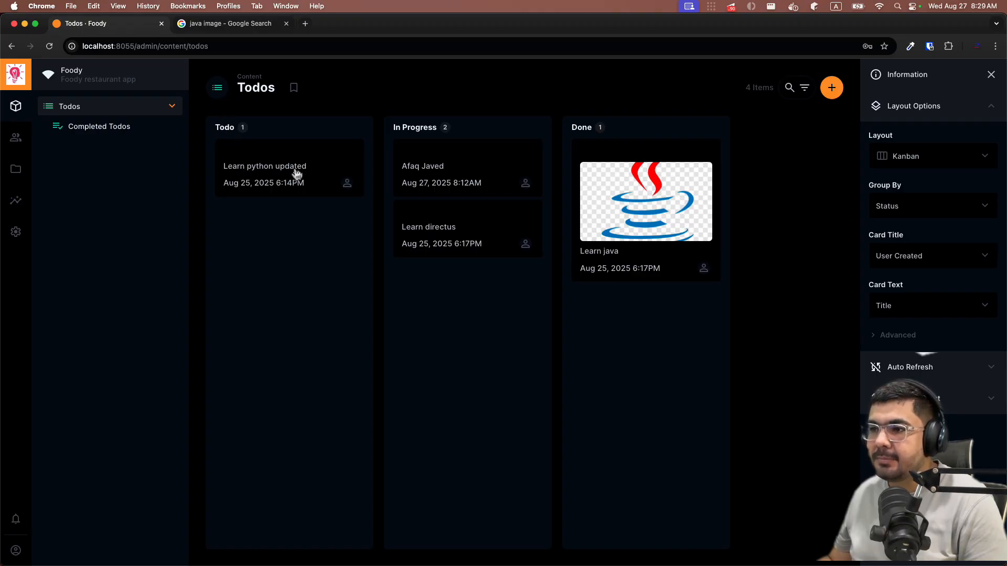
- Drag the Learn python updated card from the Todo column to In Progress
{"action": "left_click_drag", "start_coordinate": [294, 159], "coordinate": [452, 286]}
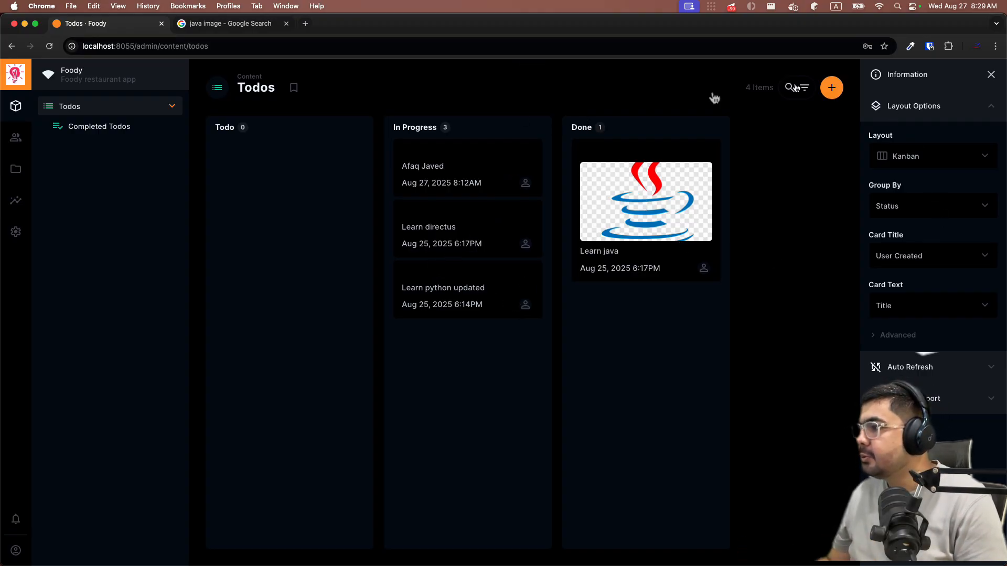
- Switch the Todos to Map layout and pan the world map slightly
{"action": "left_click", "coordinate": [942, 163]}
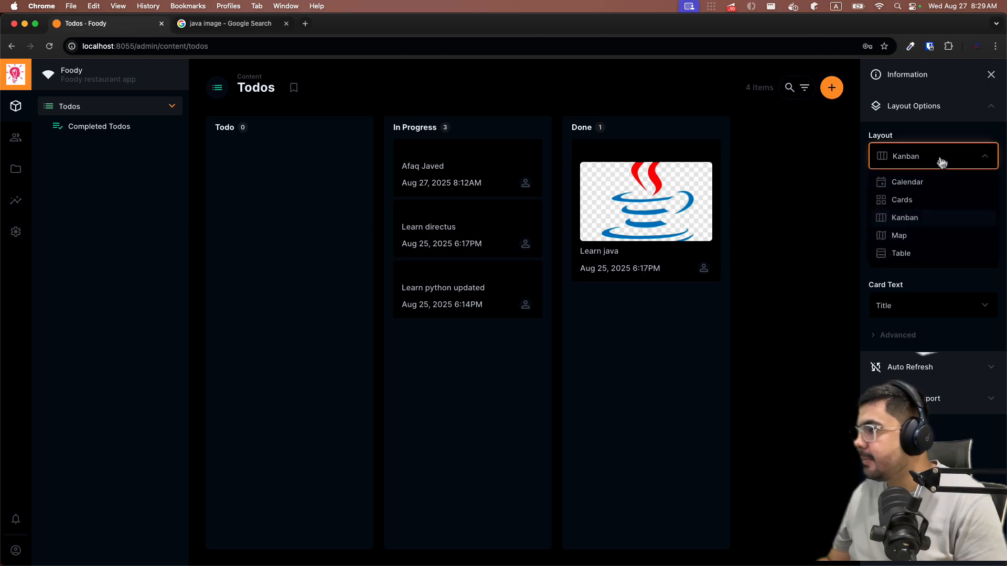
{"action": "left_click", "coordinate": [899, 236]}
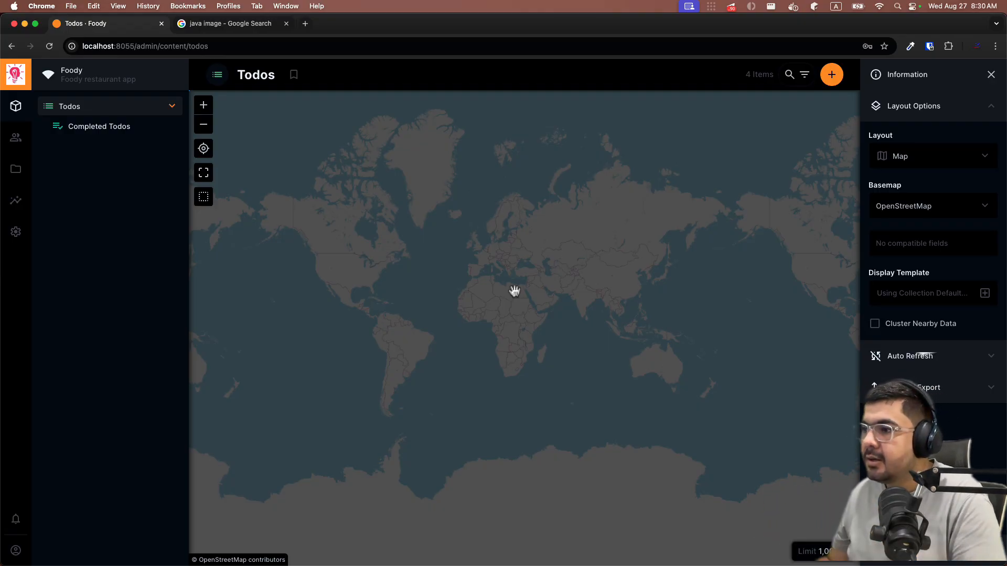
{"action": "left_click_drag", "start_coordinate": [499, 261], "coordinate": [503, 262]}
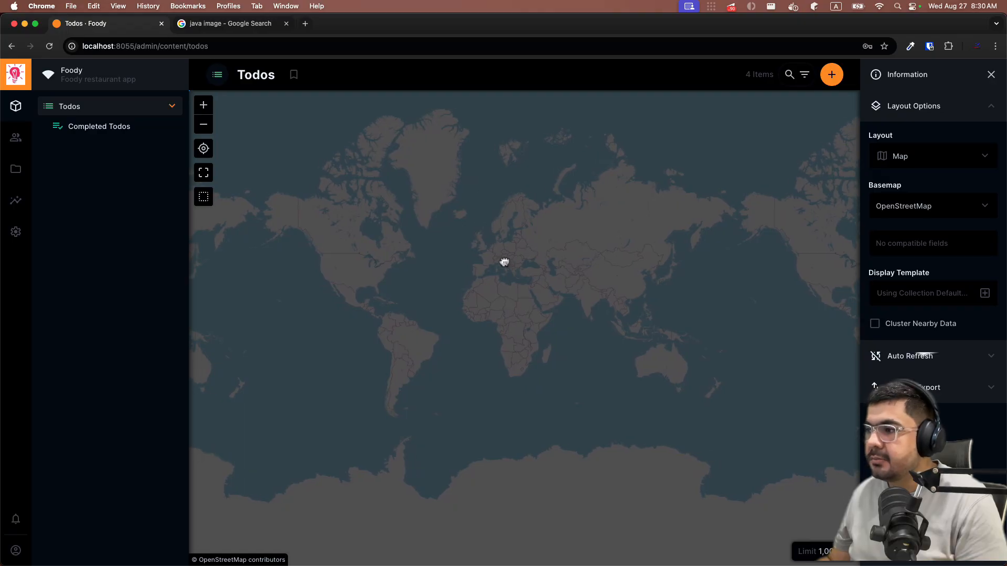
{"action": "left_click_drag", "start_coordinate": [459, 315], "coordinate": [456, 313]}
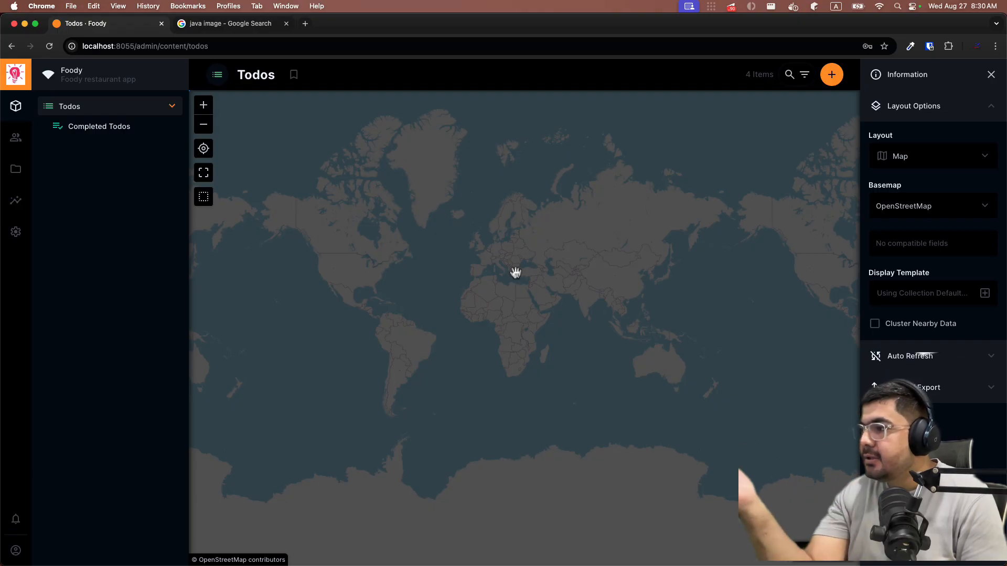
- Switch the Todos back to Table layout
{"action": "left_click", "coordinate": [896, 109]}
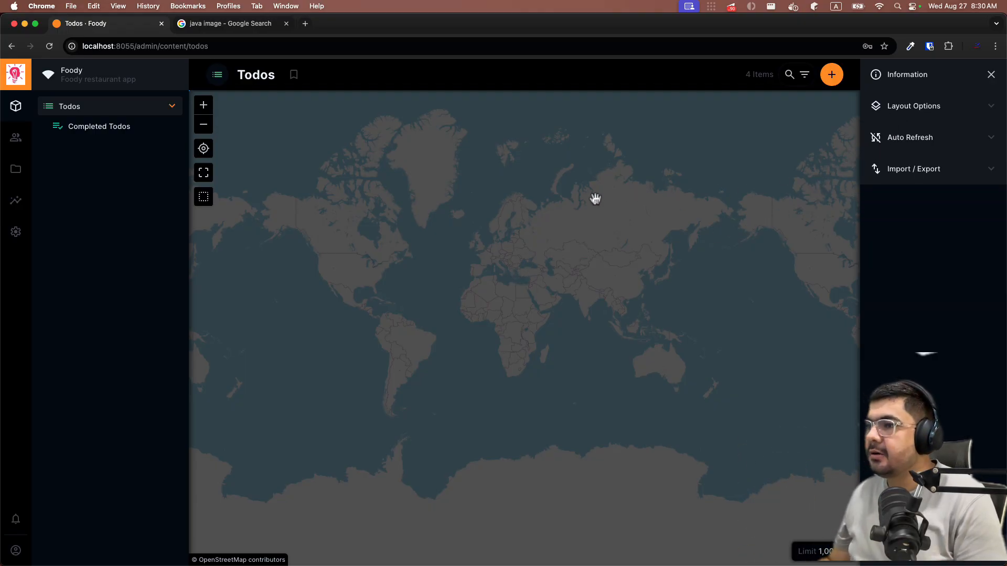
{"action": "left_click", "coordinate": [885, 105]}
{"action": "left_click", "coordinate": [884, 163]}
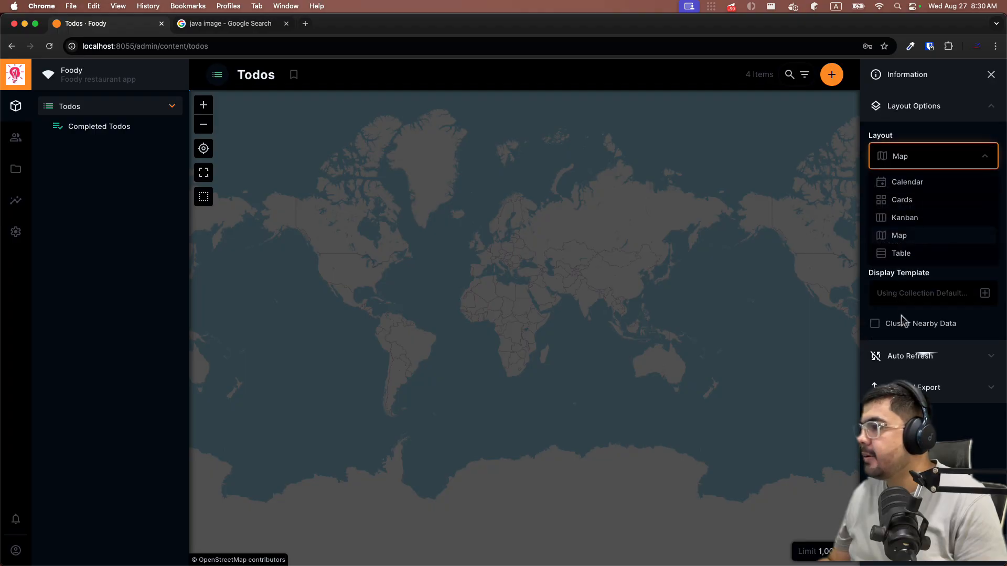
{"action": "left_click", "coordinate": [899, 253]}
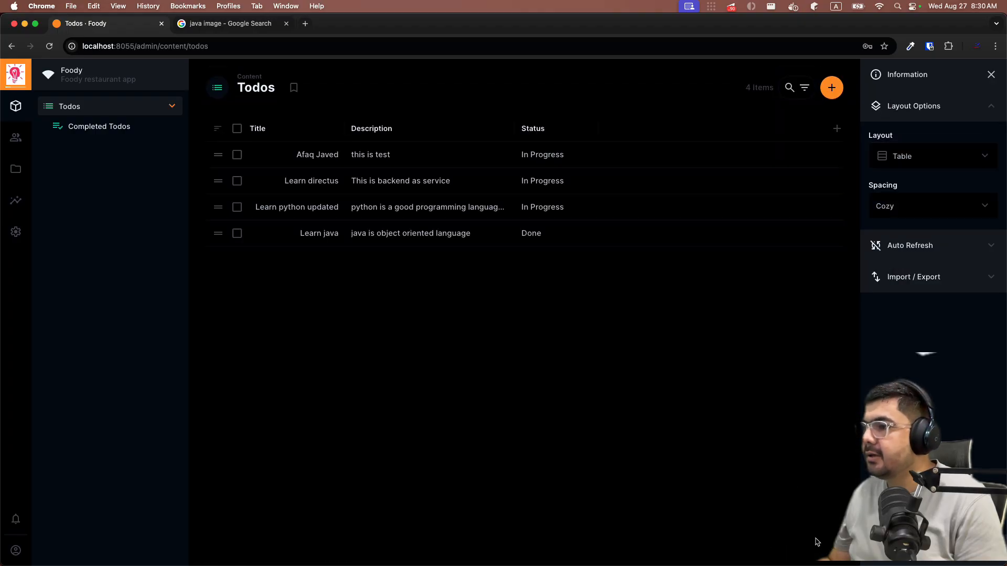
- Set Auto Refresh to Every 10 Seconds and open the browser developer tools (Cmd+Option+I)
{"action": "left_click", "coordinate": [927, 104]}
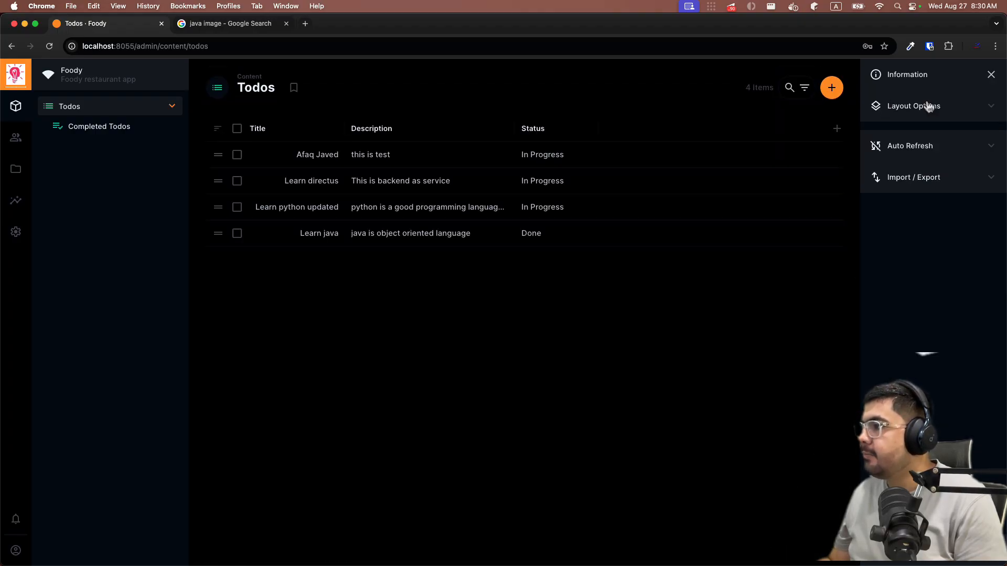
{"action": "left_click", "coordinate": [909, 143]}
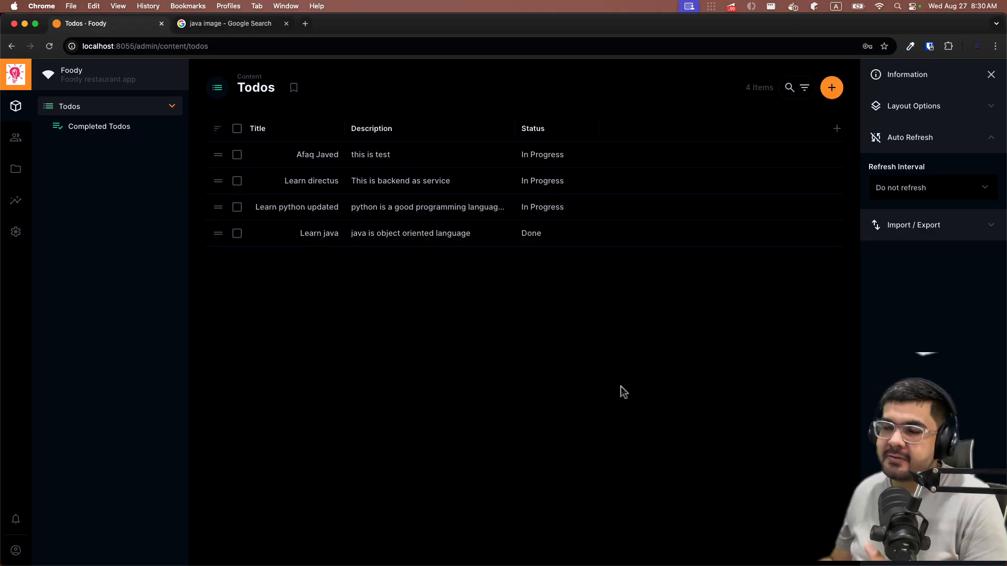
{"action": "left_click", "coordinate": [901, 191]}
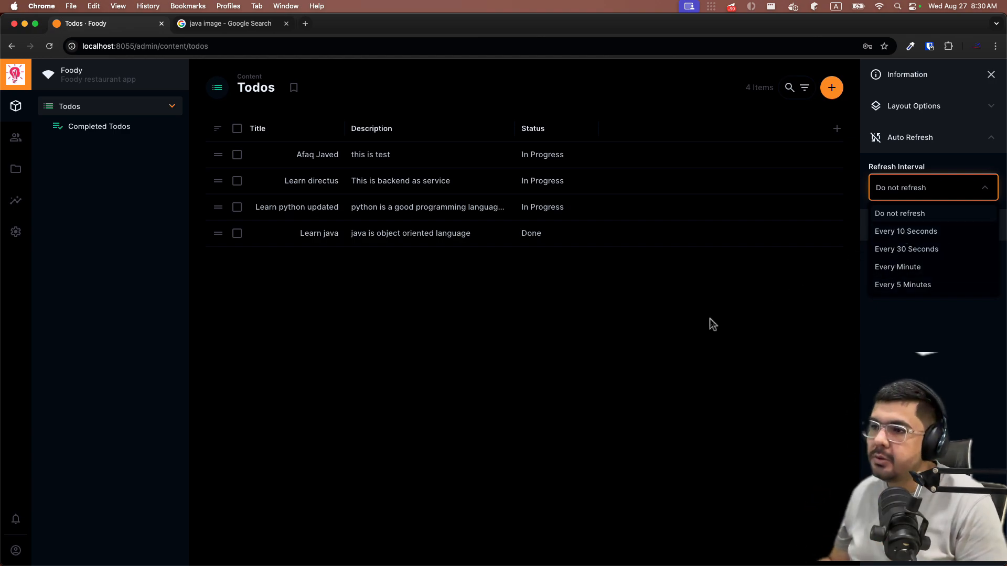
{"action": "left_click", "coordinate": [885, 236]}
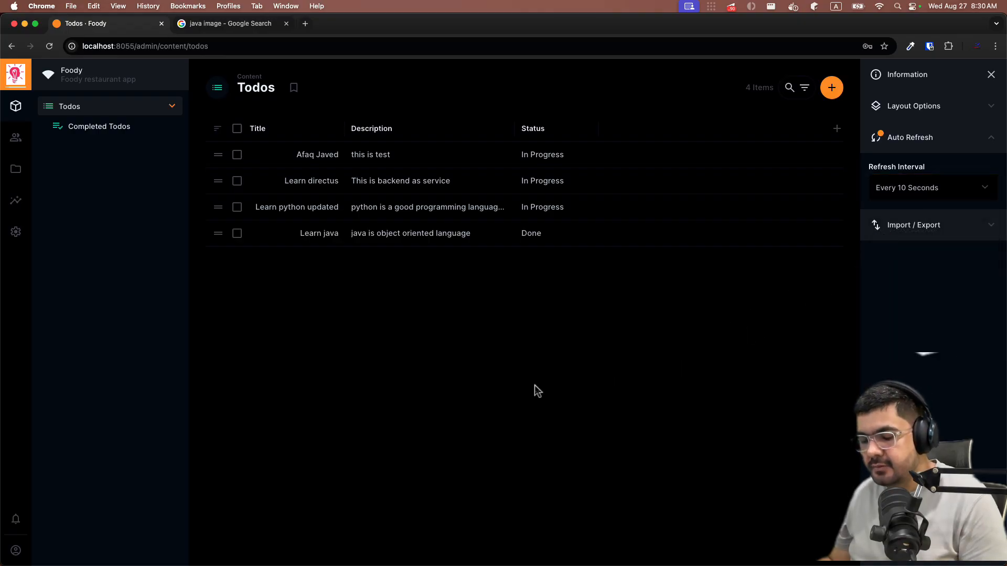
{"action": "key", "text": "super+alt+i"}
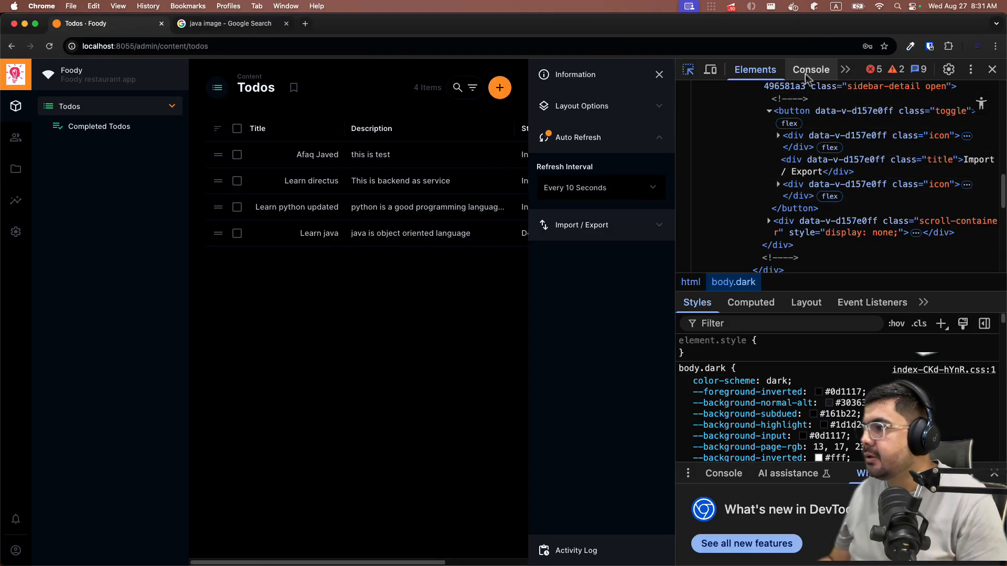
- Switch DevTools panels, then turn element inspection on and back off
{"action": "left_click", "coordinate": [845, 69]}
{"action": "left_click", "coordinate": [782, 167]}
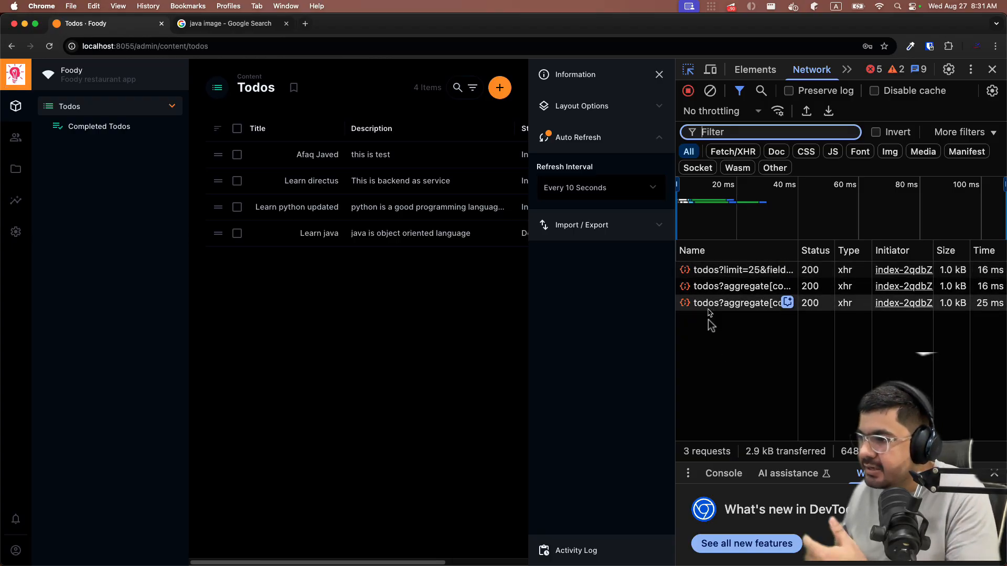
{"action": "key", "text": "super+shift+c"}
{"action": "left_click", "coordinate": [689, 68]}
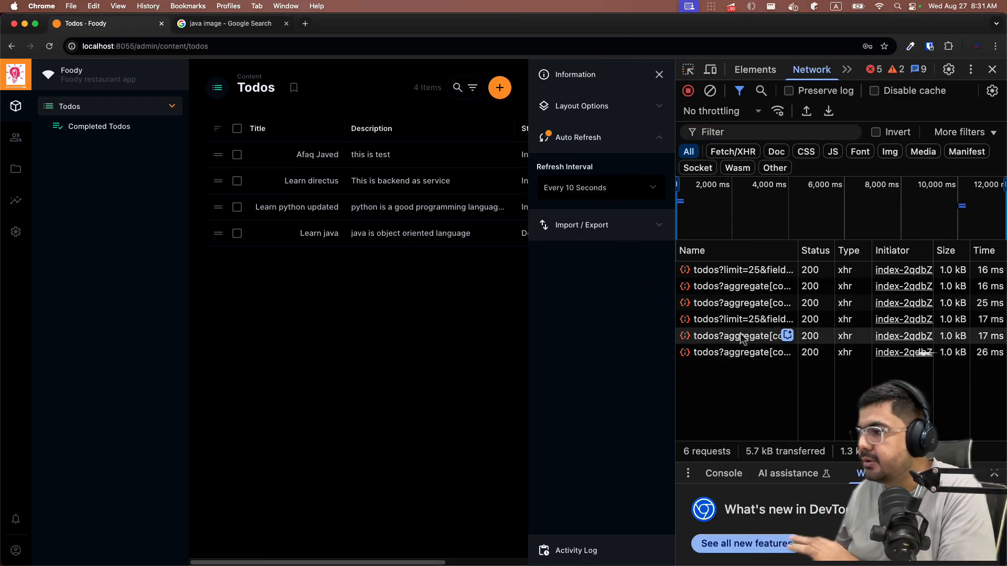
- Set the Todos refresh interval to 'Do not refresh' and close Chrome DevTools
{"action": "left_click", "coordinate": [588, 198]}
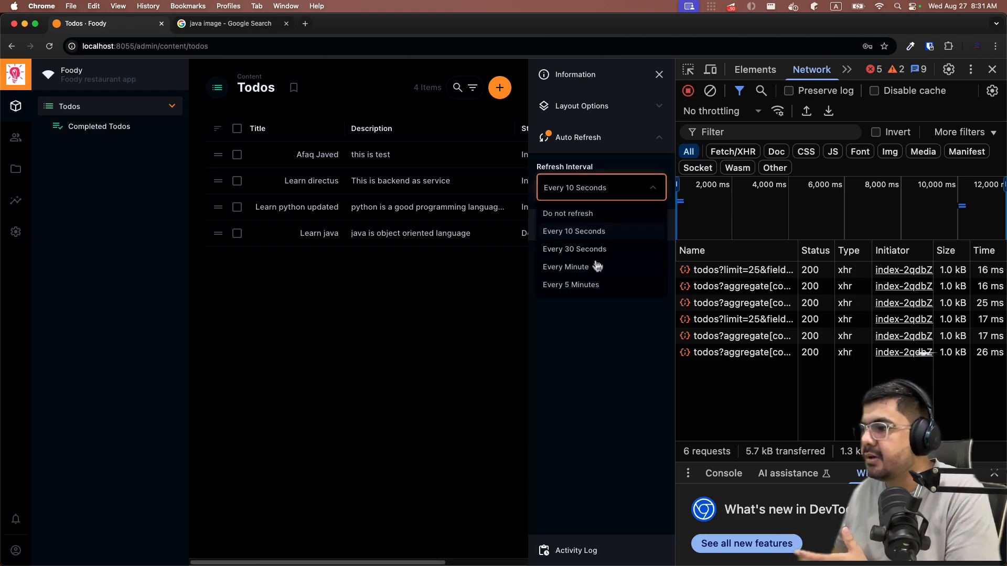
{"action": "left_click", "coordinate": [578, 213]}
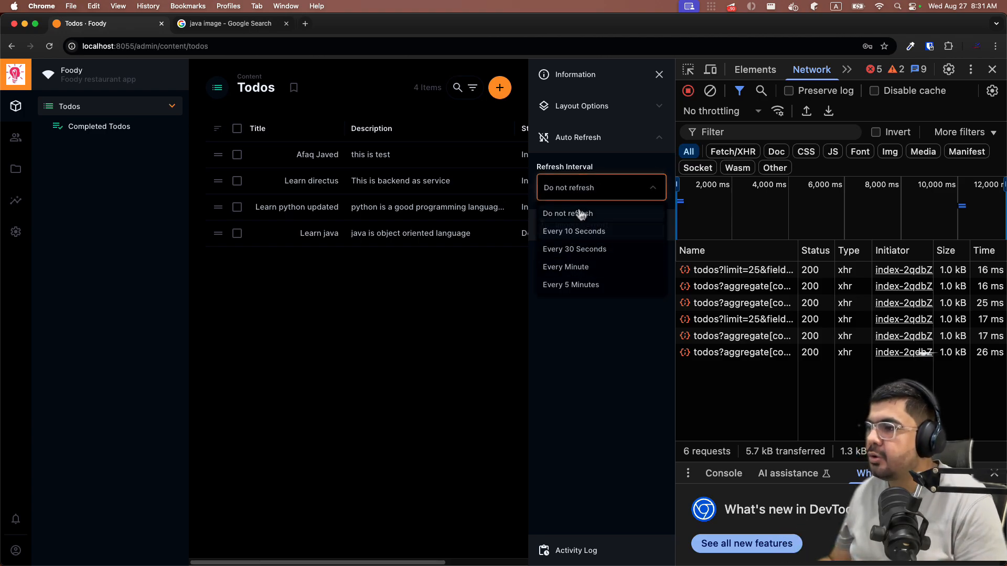
{"action": "left_click", "coordinate": [992, 70]}
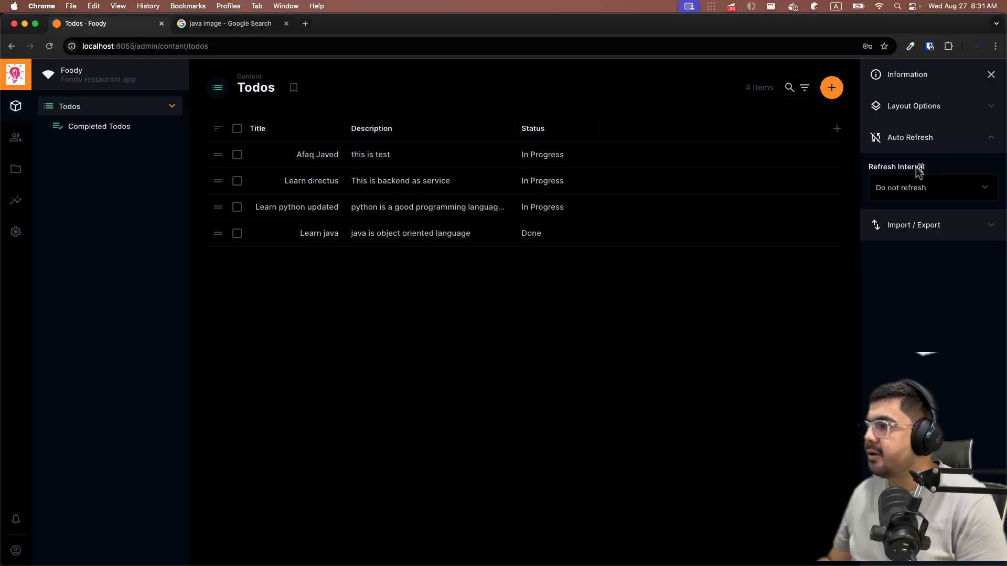
- Expand the Import / Export section in the right sidebar to reach Export Items
{"action": "left_click", "coordinate": [909, 237]}
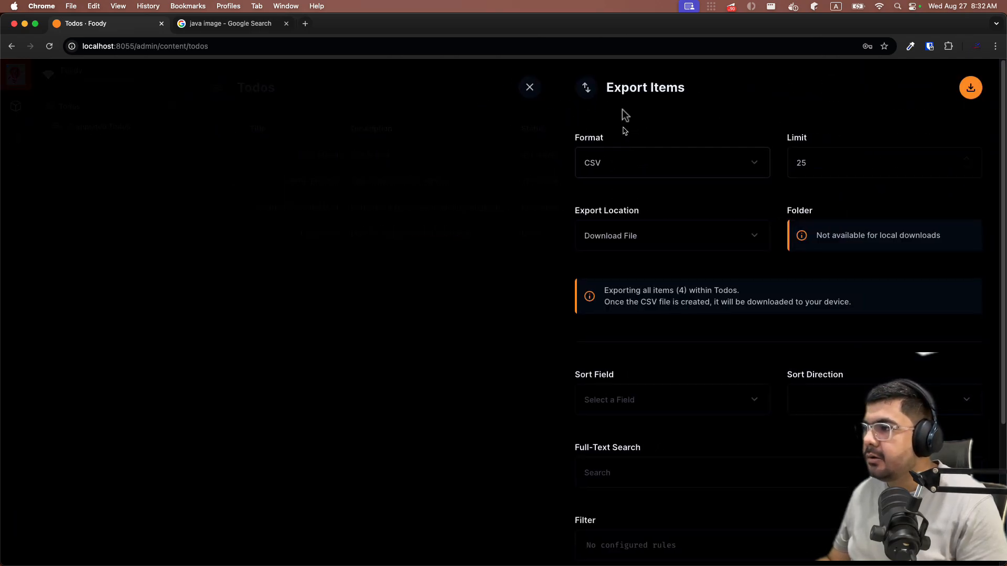
- Keep the export as CSV, limit 25, with Download File as the location
{"action": "left_click", "coordinate": [617, 172]}
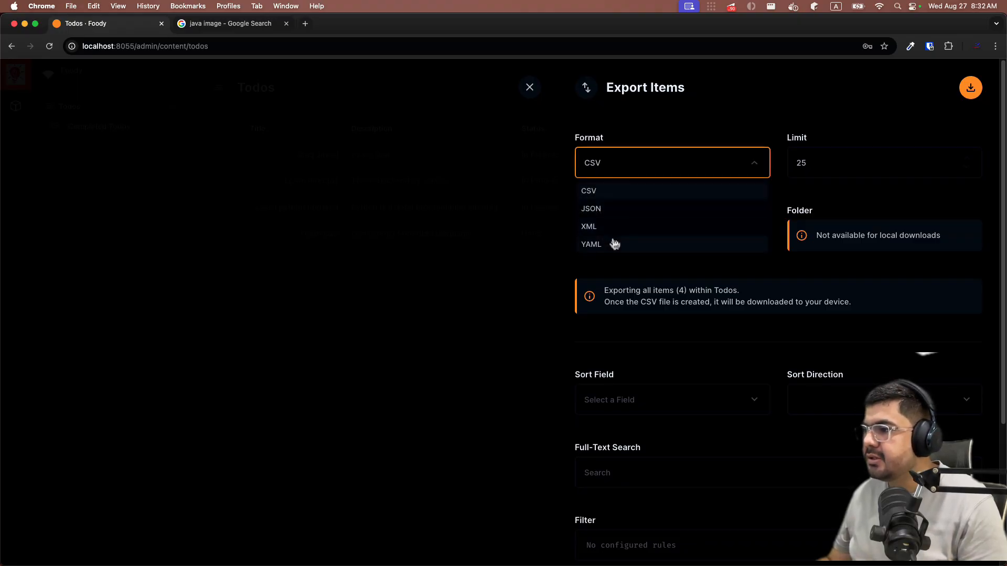
{"action": "left_click", "coordinate": [597, 194]}
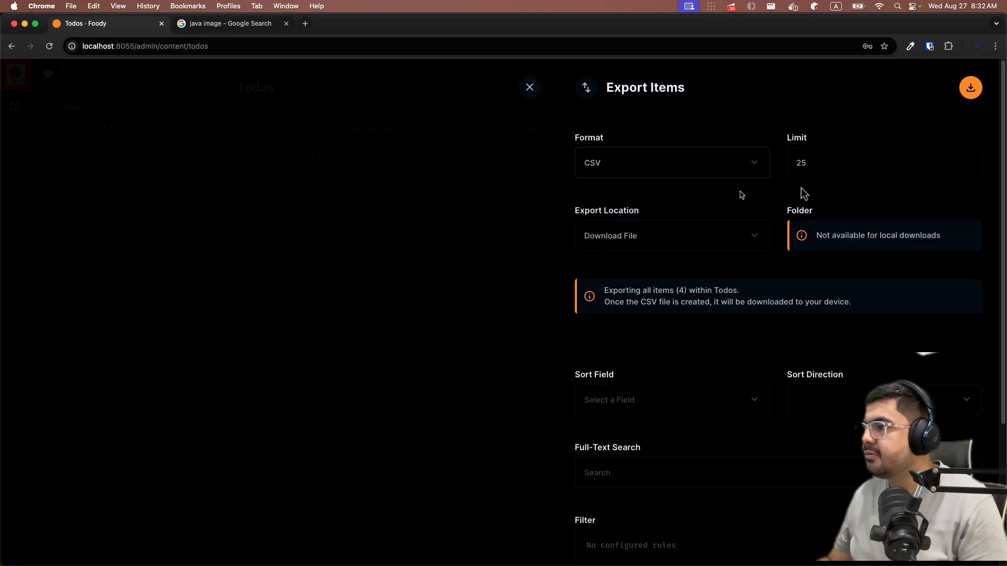
{"action": "left_click", "coordinate": [872, 169]}
{"action": "left_click_drag", "start_coordinate": [818, 163], "coordinate": [786, 160]}
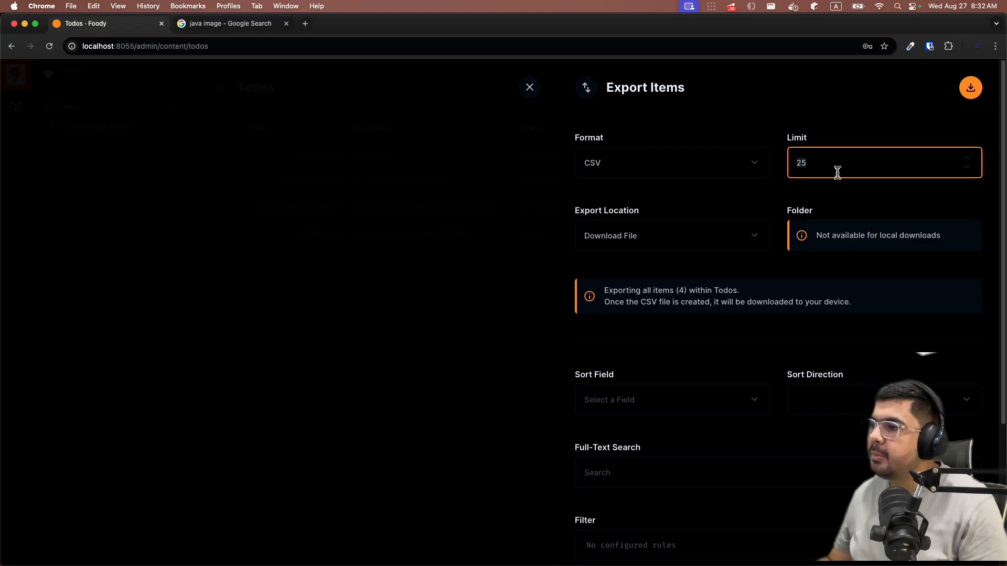
{"action": "left_click", "coordinate": [626, 247]}
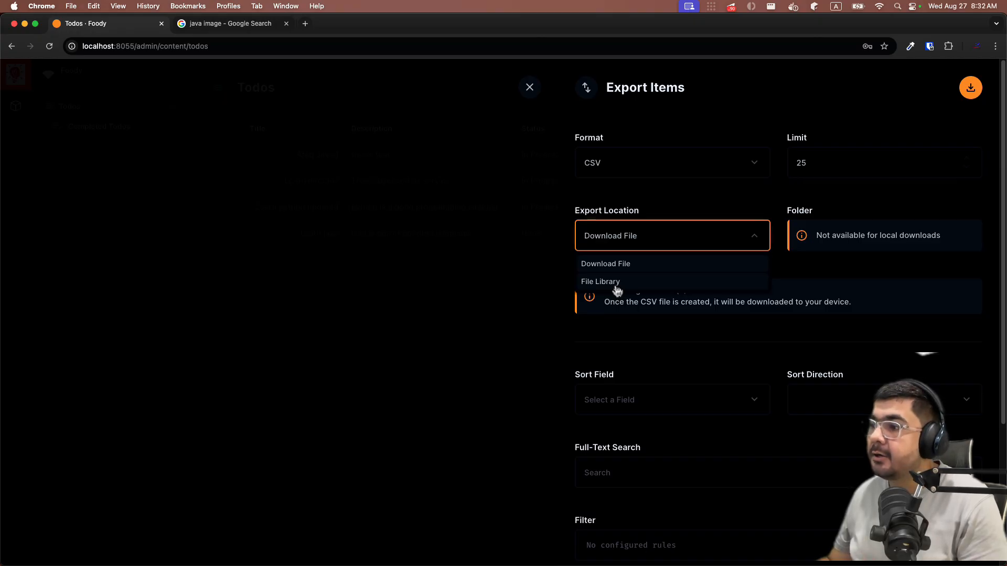
{"action": "left_click", "coordinate": [650, 241]}
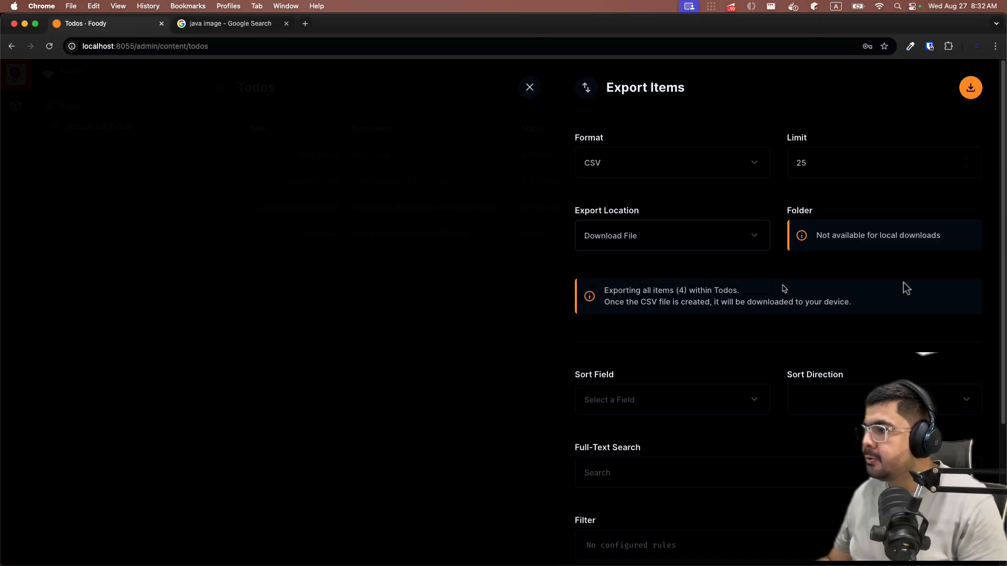
- Sort the exported Todos by the Sort field in ascending order
{"action": "scroll", "coordinate": [614, 351], "scroll_direction": "down", "scroll_amount": 3}
{"action": "left_click", "coordinate": [619, 340]}
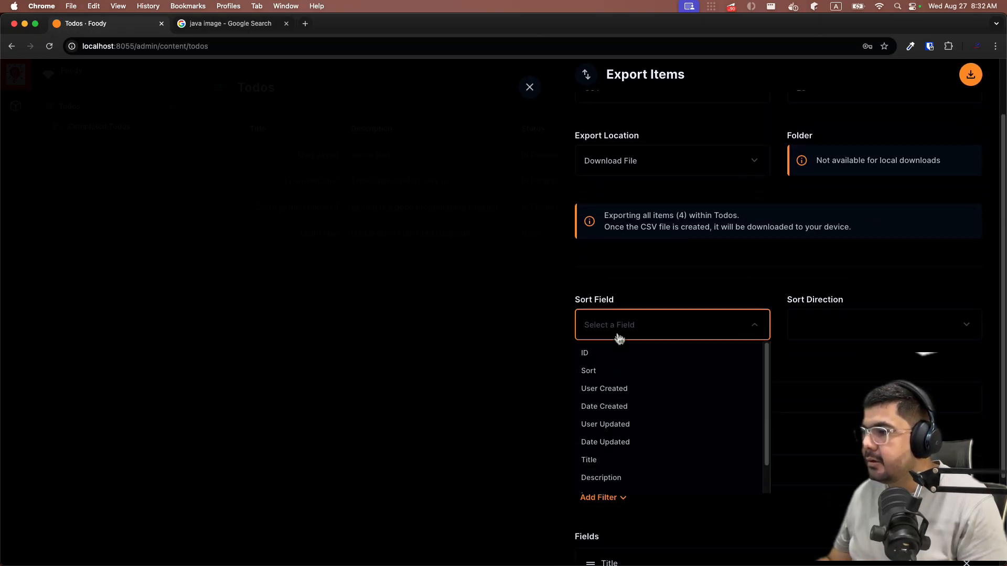
{"action": "left_click", "coordinate": [595, 373]}
{"action": "scroll", "coordinate": [803, 309], "scroll_direction": "down", "scroll_amount": 5}
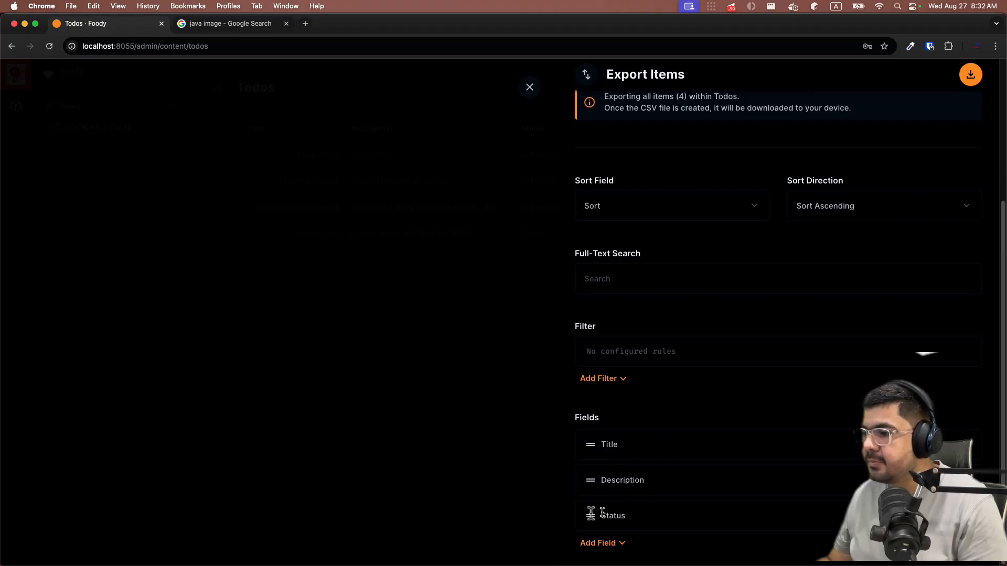
- Add User Created → First Name to the exported fields
{"action": "left_click", "coordinate": [613, 544]}
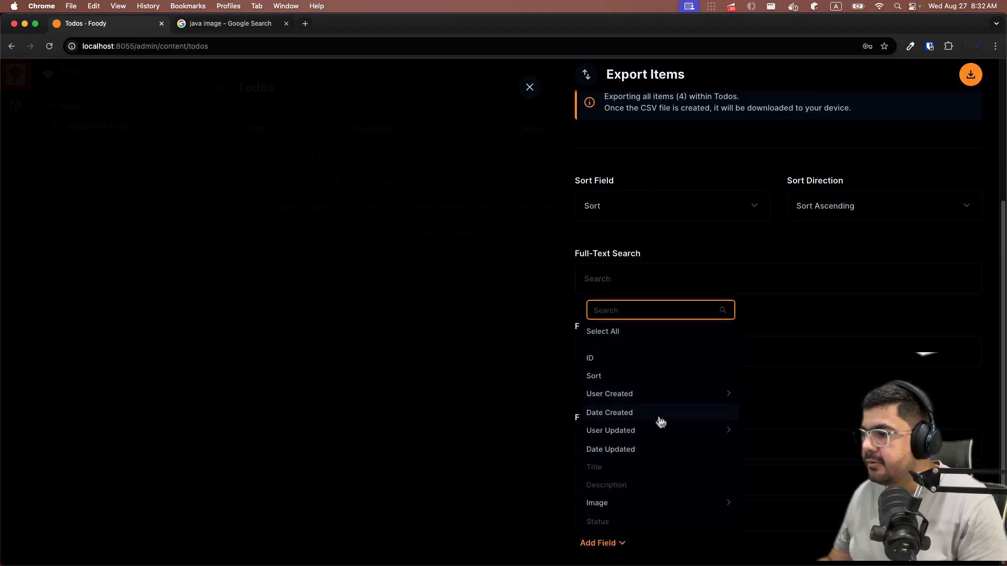
{"action": "left_click", "coordinate": [729, 397]}
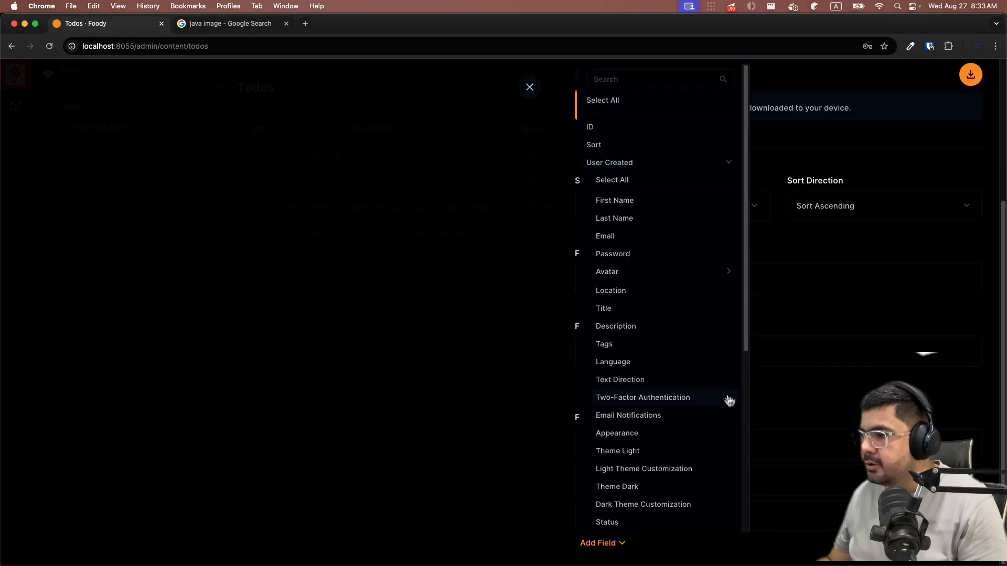
{"action": "left_click", "coordinate": [617, 202]}
{"action": "scroll", "coordinate": [636, 442], "scroll_direction": "down", "scroll_amount": 1}
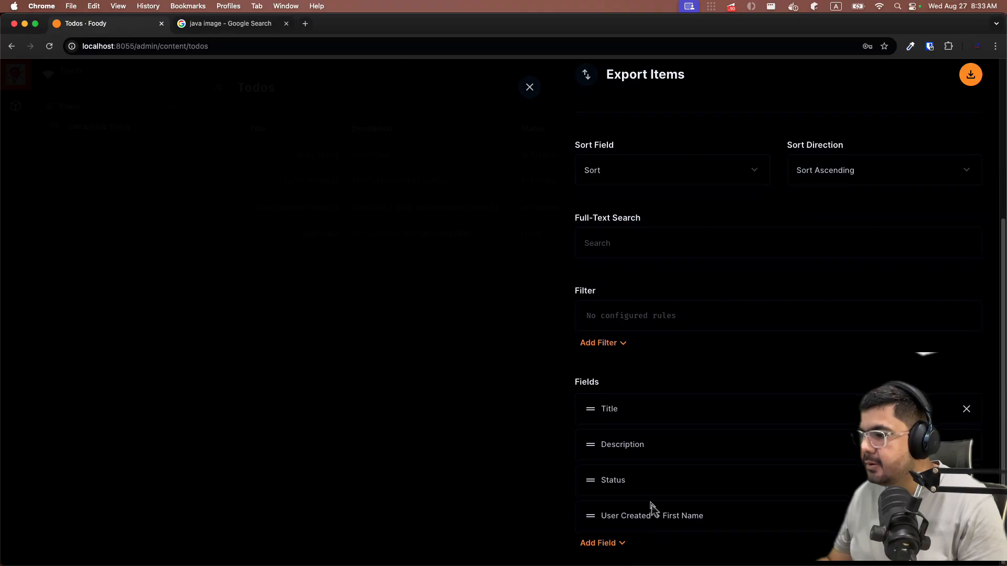
- Try adding the User Updated and plain User Created fields, then remove both again
{"action": "left_click", "coordinate": [598, 543]}
{"action": "left_click", "coordinate": [637, 435]}
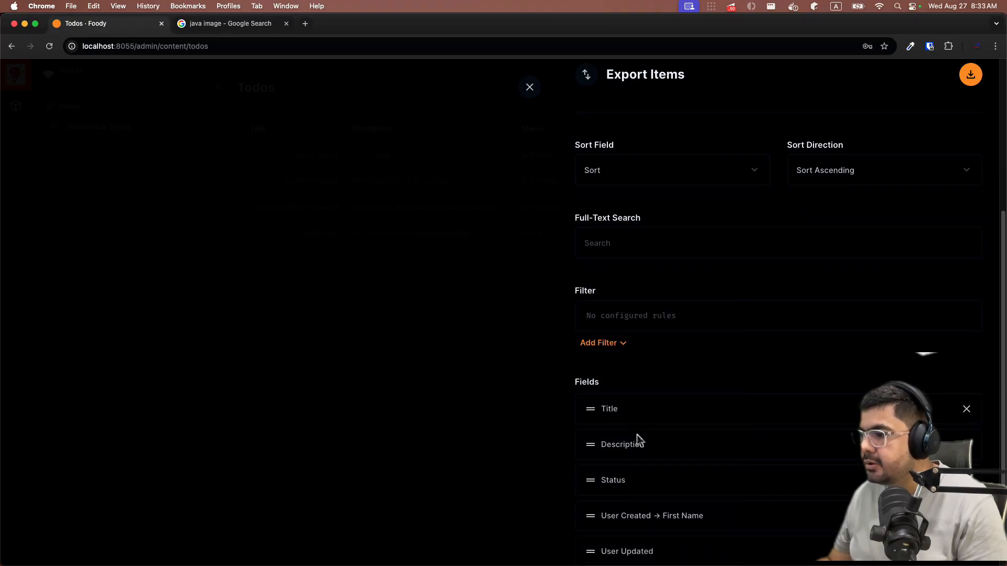
{"action": "scroll", "coordinate": [635, 442], "scroll_direction": "down", "scroll_amount": 1}
{"action": "left_click", "coordinate": [967, 516]}
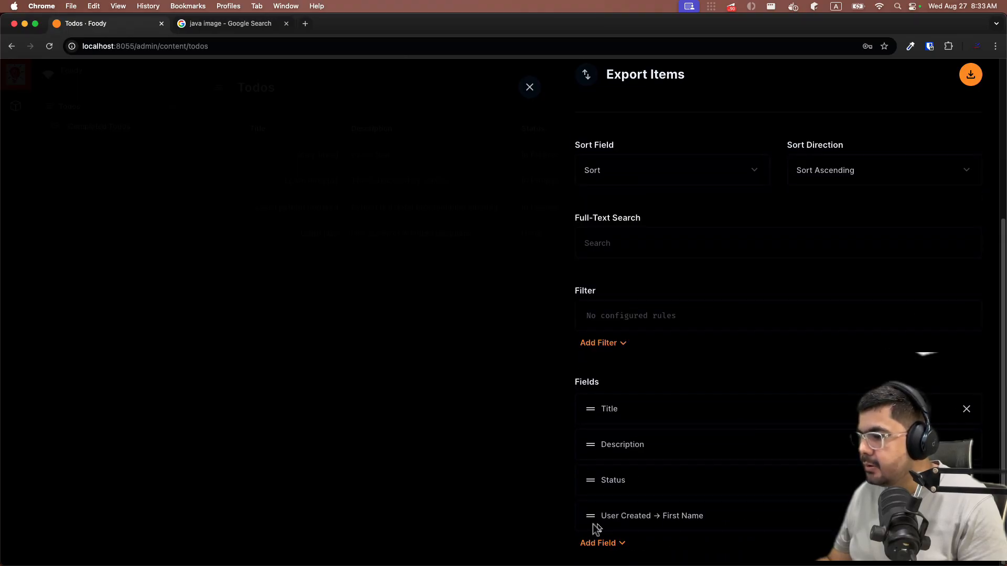
{"action": "left_click", "coordinate": [598, 544]}
{"action": "left_click", "coordinate": [619, 400]}
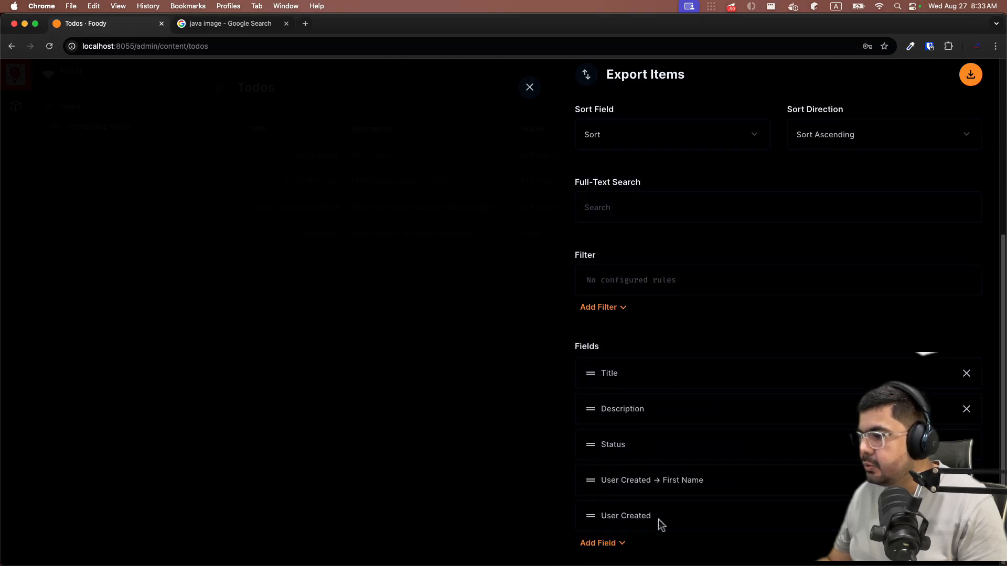
{"action": "left_click", "coordinate": [967, 516]}
- Add User Created → Last Name and download the Todos export as a CSV file
{"action": "left_click", "coordinate": [617, 547]}
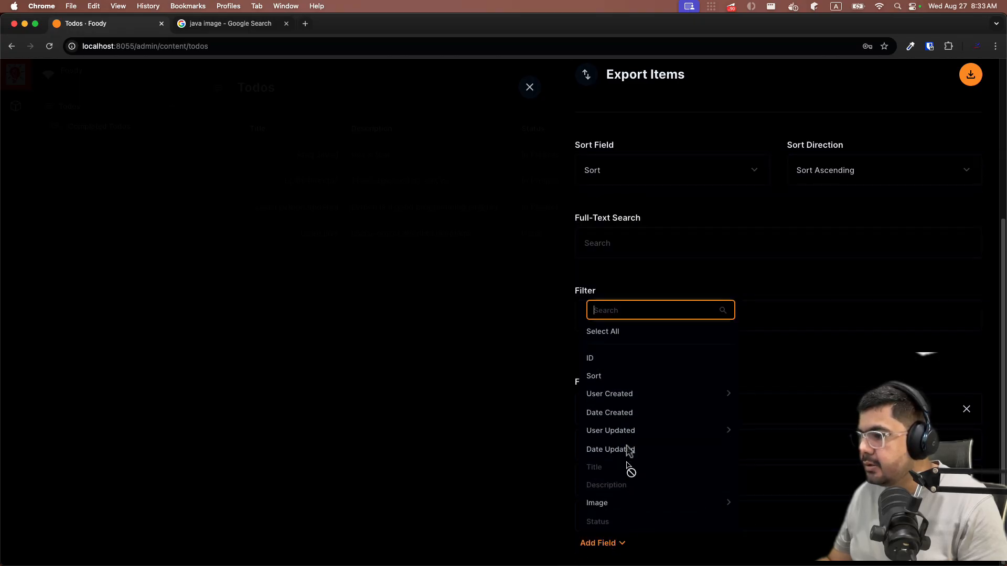
{"action": "left_click", "coordinate": [728, 394]}
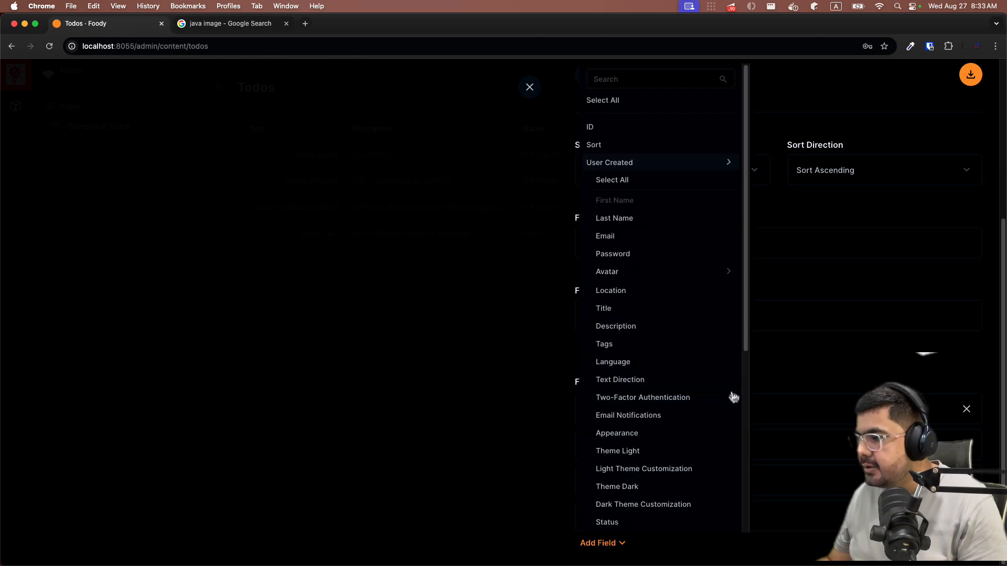
{"action": "left_click", "coordinate": [638, 218]}
{"action": "scroll", "coordinate": [678, 479], "scroll_direction": "down", "scroll_amount": 1}
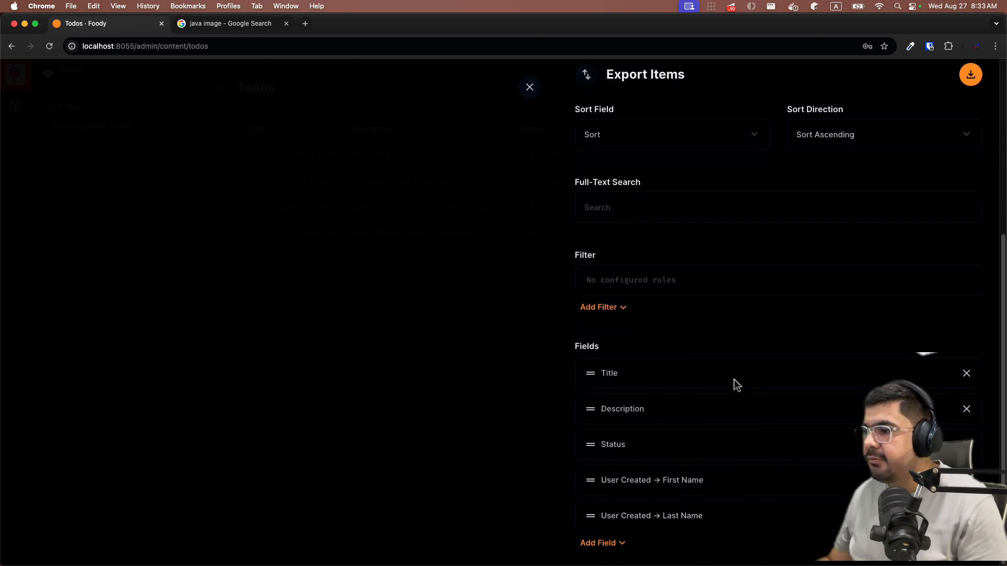
{"action": "left_click", "coordinate": [969, 84]}
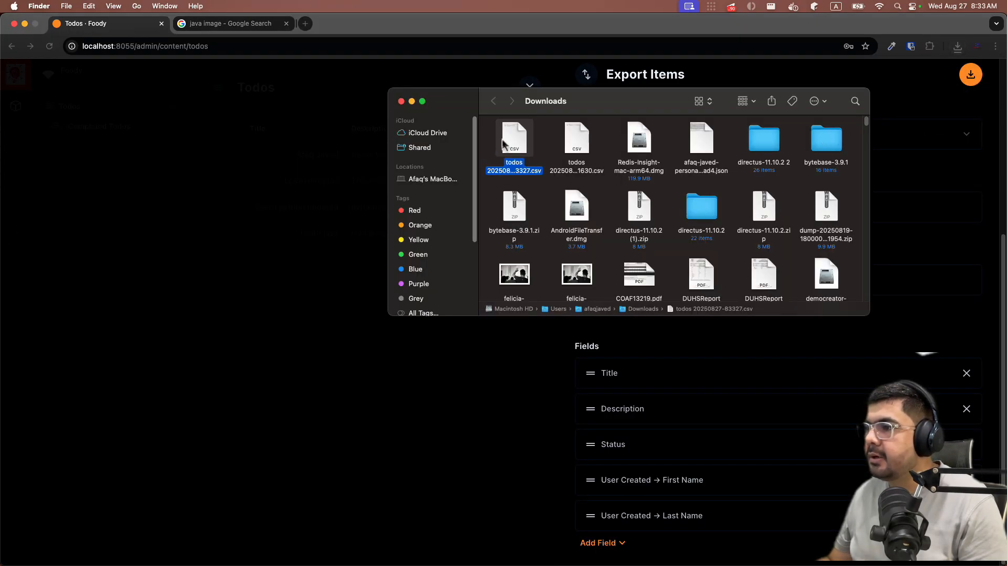
{"action": "right_click", "coordinate": [503, 142]}
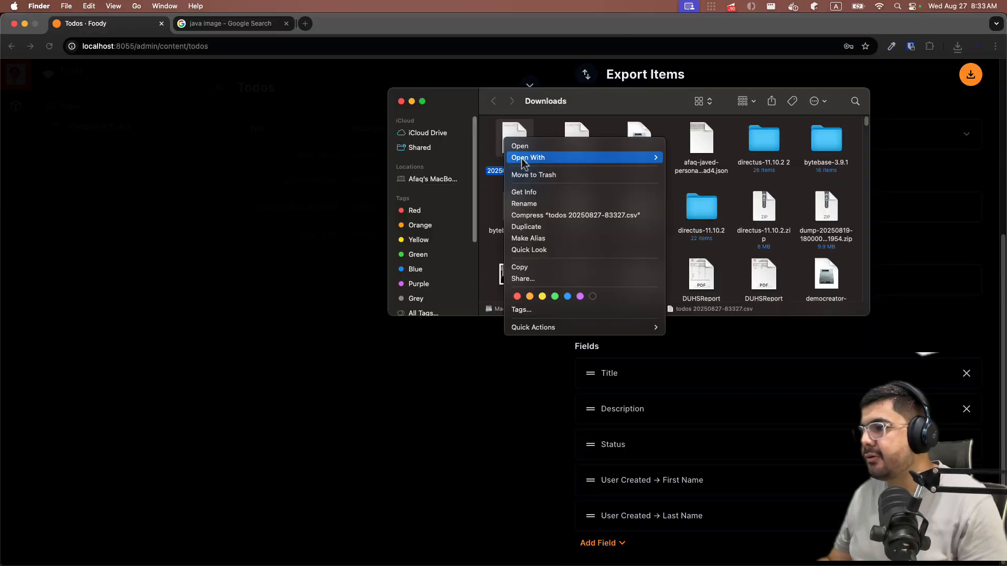
{"action": "mouse_move", "coordinate": [629, 158]}
{"action": "left_click", "coordinate": [708, 157]}
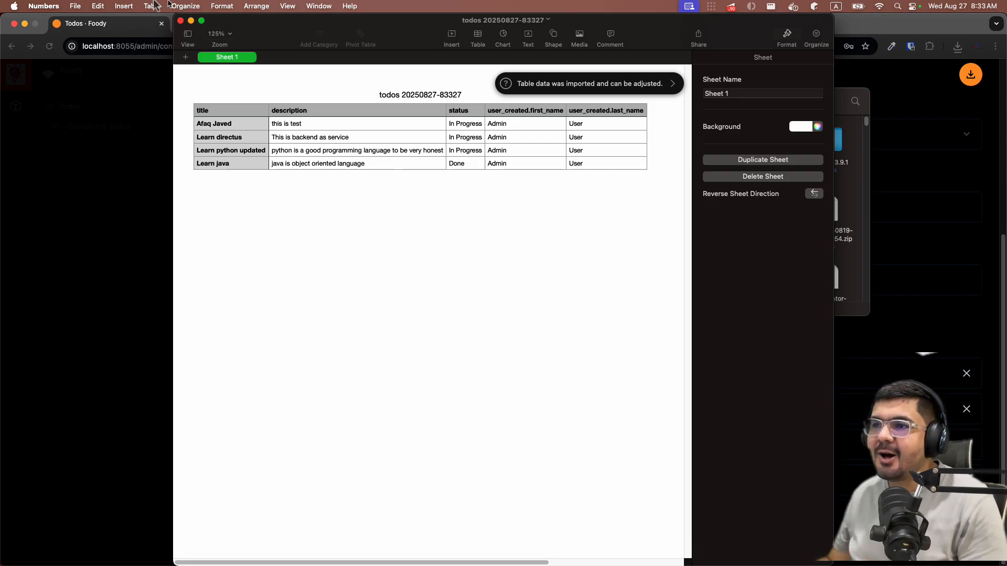
- Close Numbers, the Downloads window and the Export Items drawer, then reopen Import / Export
{"action": "left_click", "coordinate": [180, 20]}
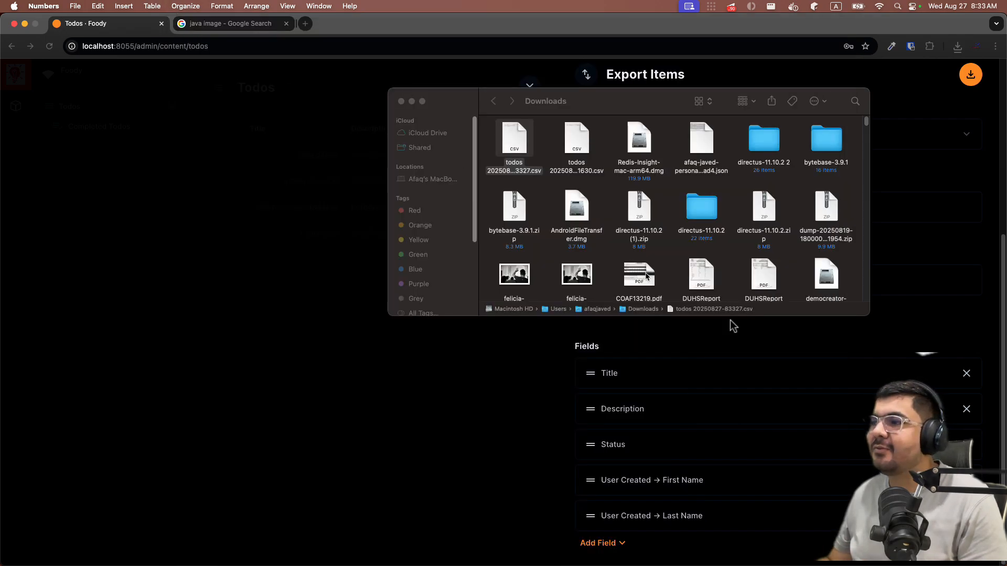
{"action": "left_click", "coordinate": [401, 101]}
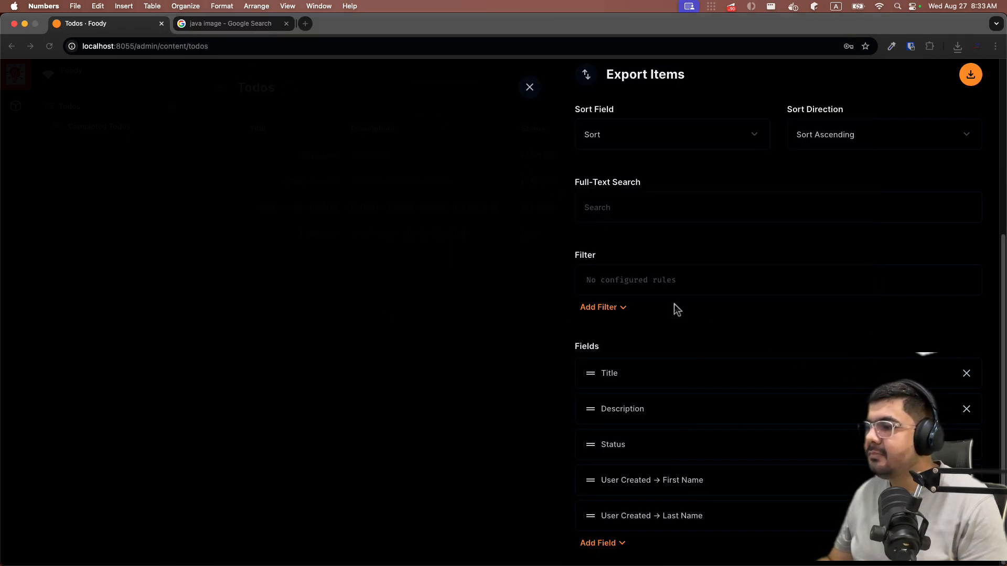
{"action": "left_click", "coordinate": [526, 92]}
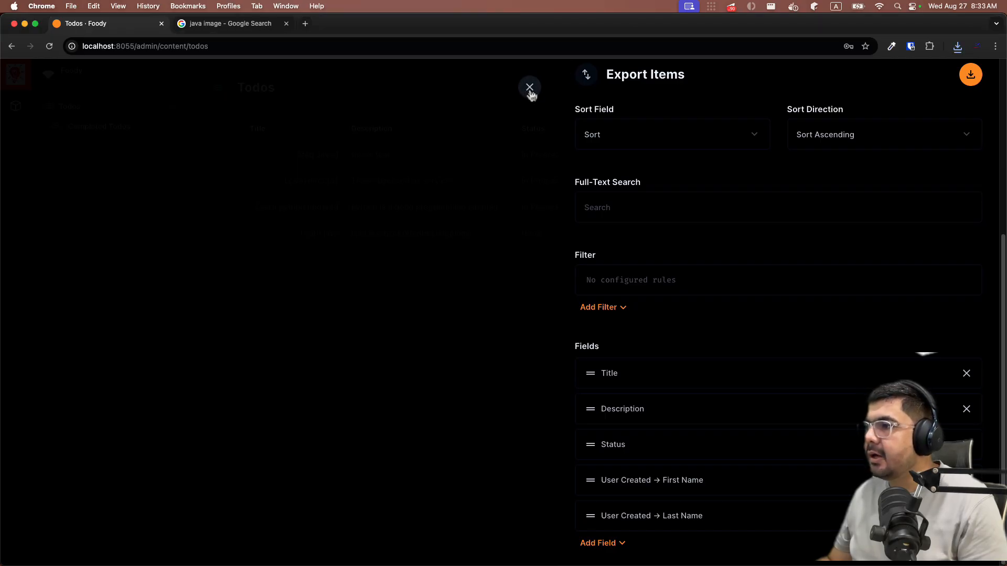
{"action": "left_click", "coordinate": [880, 173]}
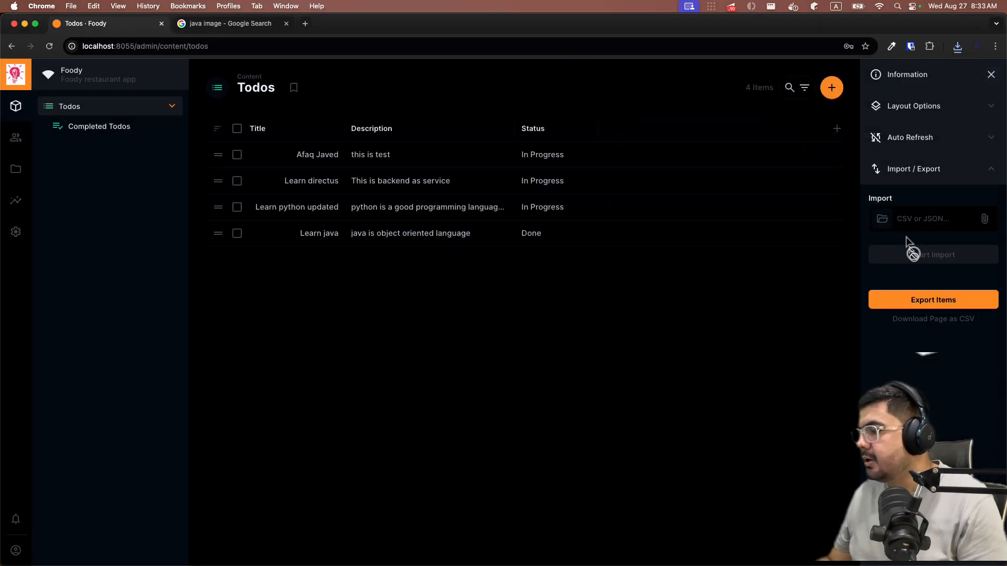
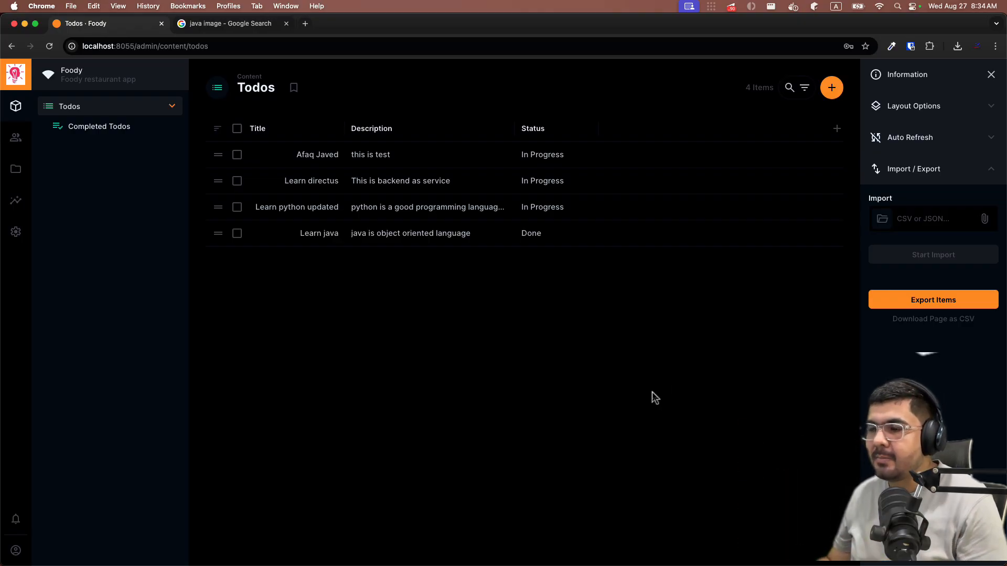
- Switch from Chrome to the WebStorm project for Directus
{"action": "key", "text": "super+Tab"}
{"action": "key", "text": "super+Tab"}
{"action": "key", "text": "super+Tab"}
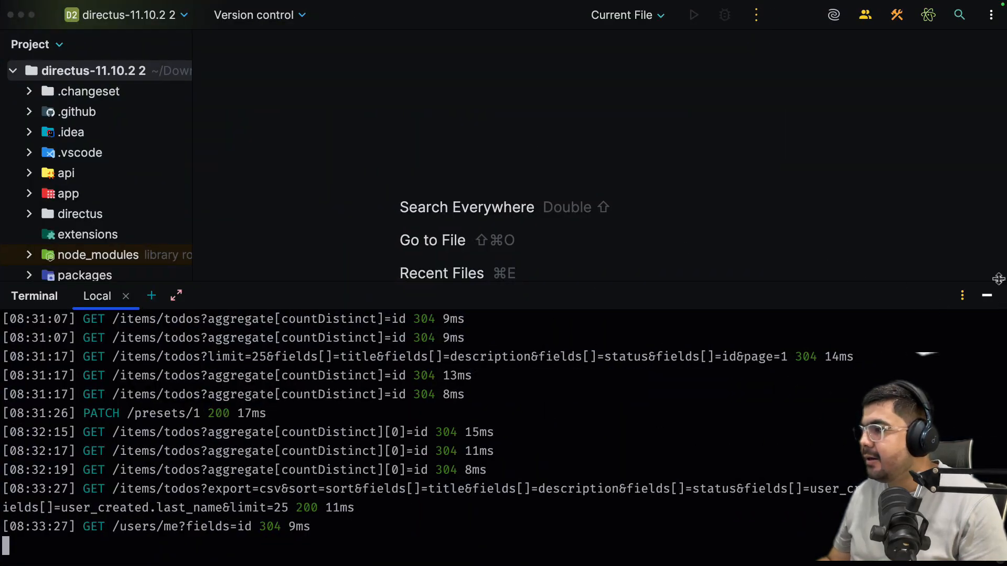
- Open the Database tool window, open the todos table from the postgres database, and view its DDL
{"action": "left_click", "coordinate": [986, 295]}
{"action": "key", "text": "shift"}
{"action": "key", "text": "shift"}
{"action": "type", "text": "database"}
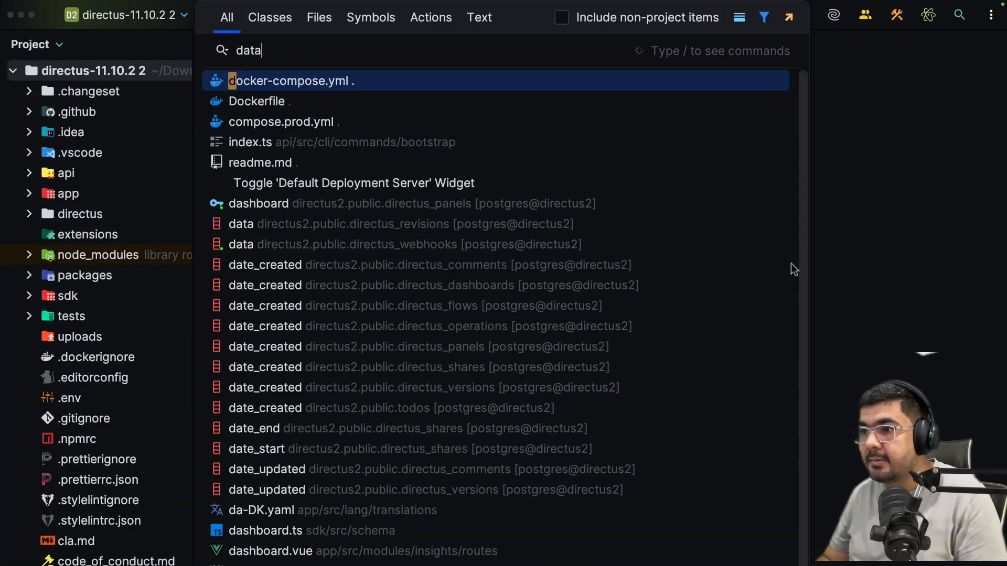
{"action": "key", "text": "Tab"}
{"action": "key", "text": "Tab"}
{"action": "key", "text": "Tab"}
{"action": "key", "text": "Tab"}
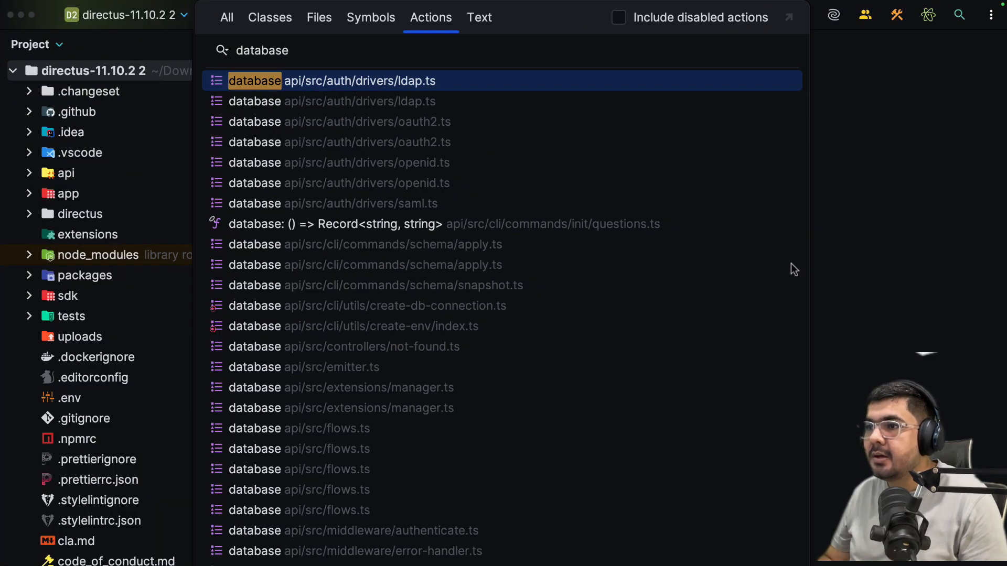
{"action": "key", "text": "Return"}
{"action": "scroll", "coordinate": [971, 335], "scroll_direction": "down", "scroll_amount": 5}
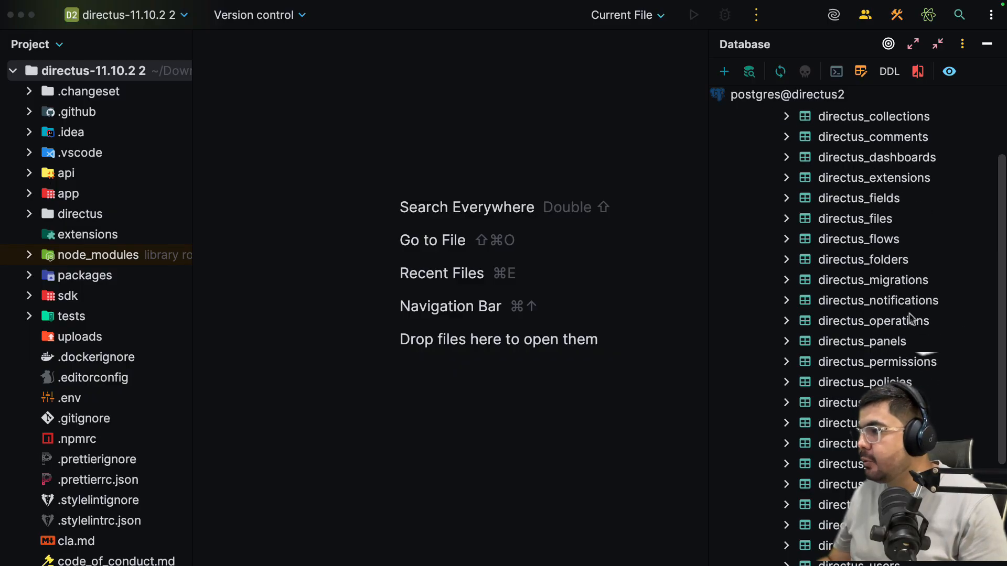
{"action": "left_click", "coordinate": [832, 472]}
{"action": "double_click", "coordinate": [833, 466]}
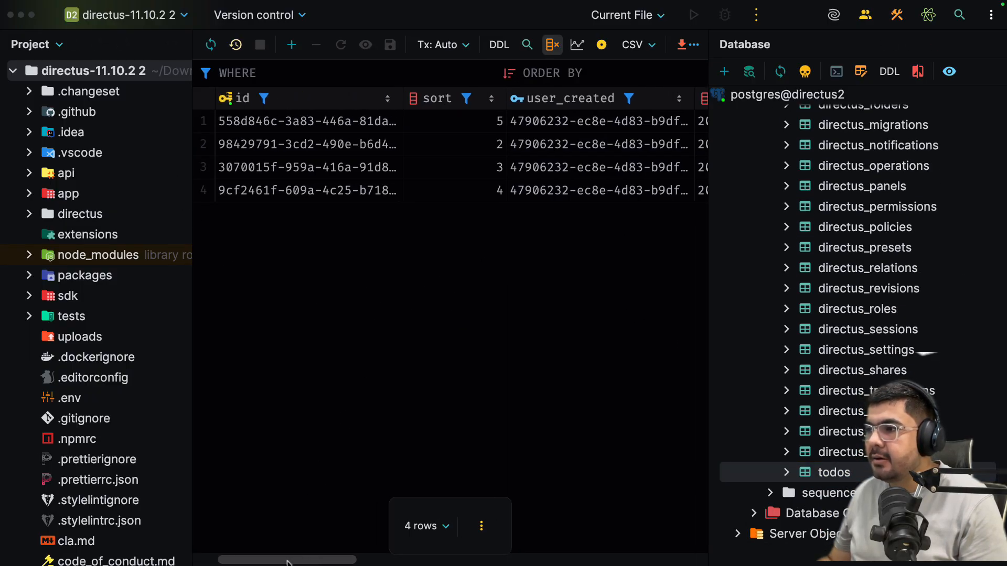
{"action": "left_click", "coordinate": [494, 47]}
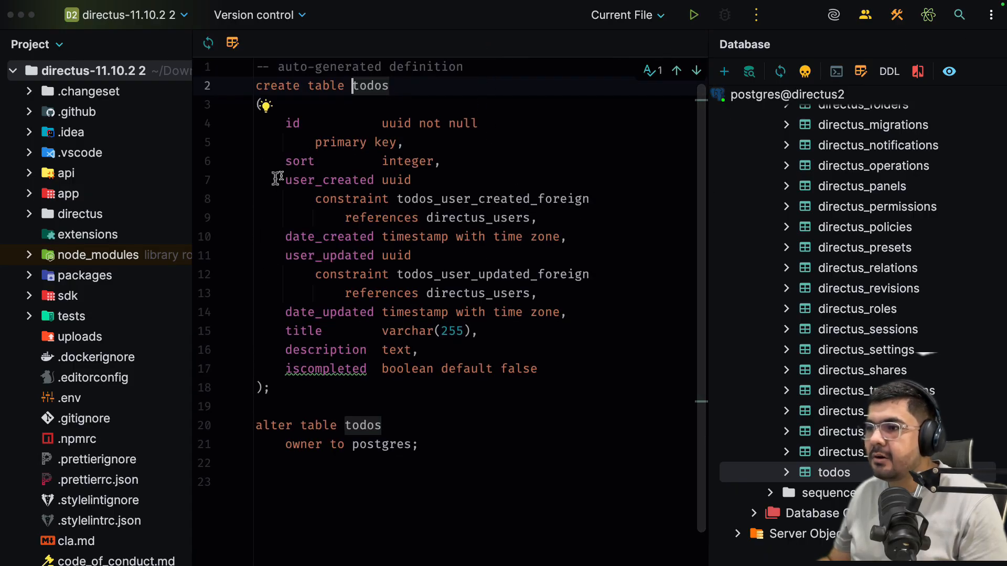
- Inspect the user_created column definition and its directus_users foreign-key reference in the DDL
{"action": "left_click_drag", "start_coordinate": [278, 180], "coordinate": [539, 218]}
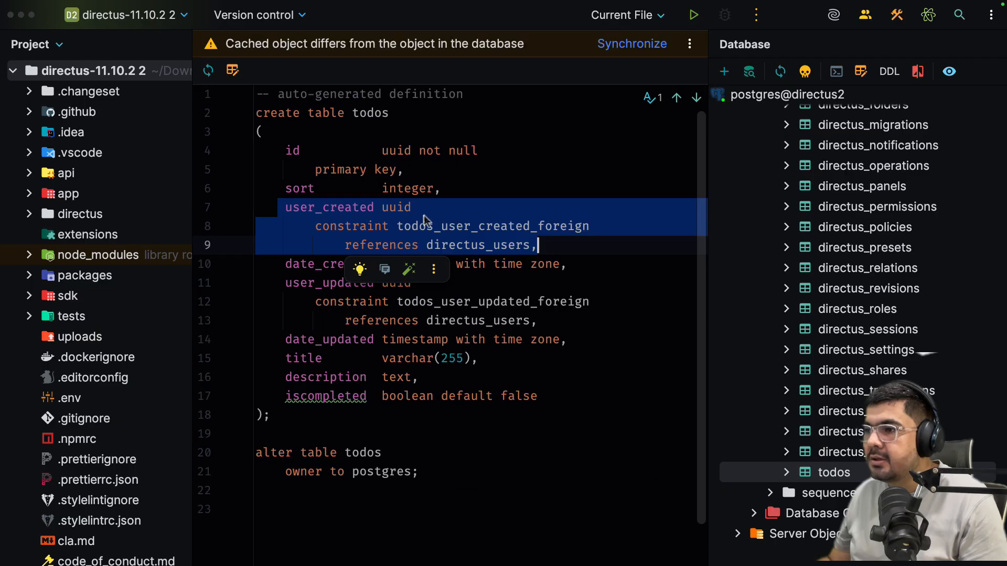
{"action": "double_click", "coordinate": [448, 242]}
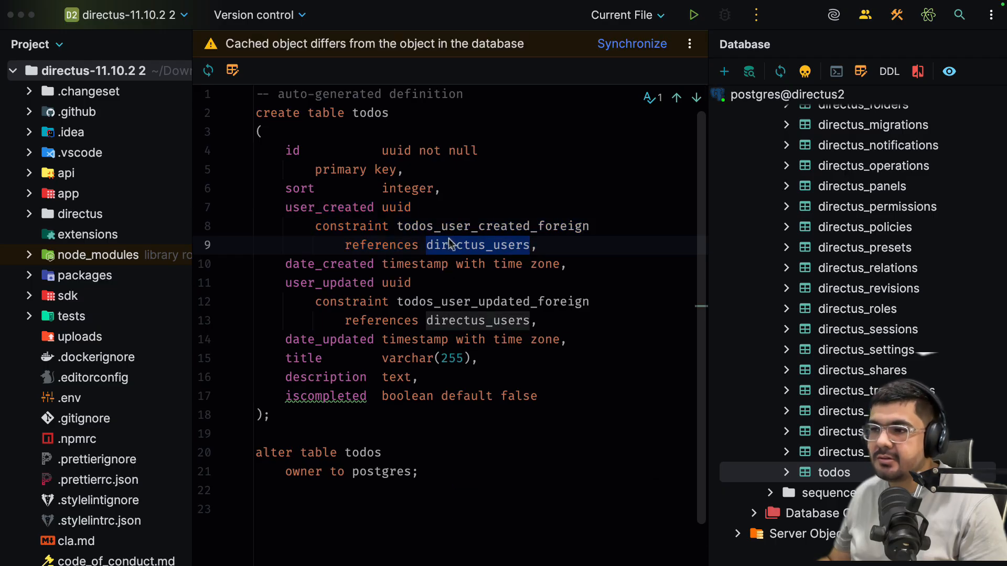
{"action": "left_click", "coordinate": [295, 207]}
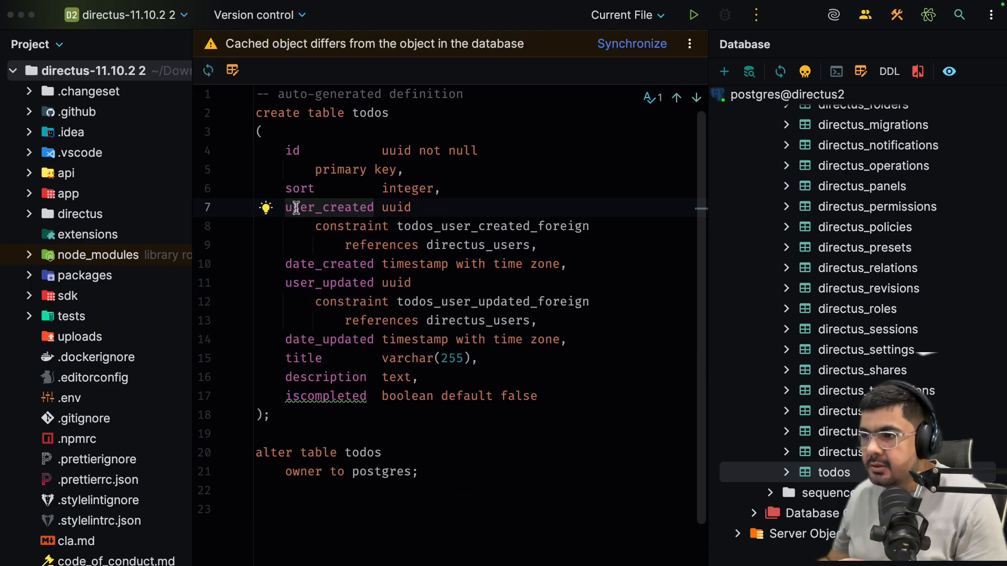
{"action": "left_click", "coordinate": [336, 209]}
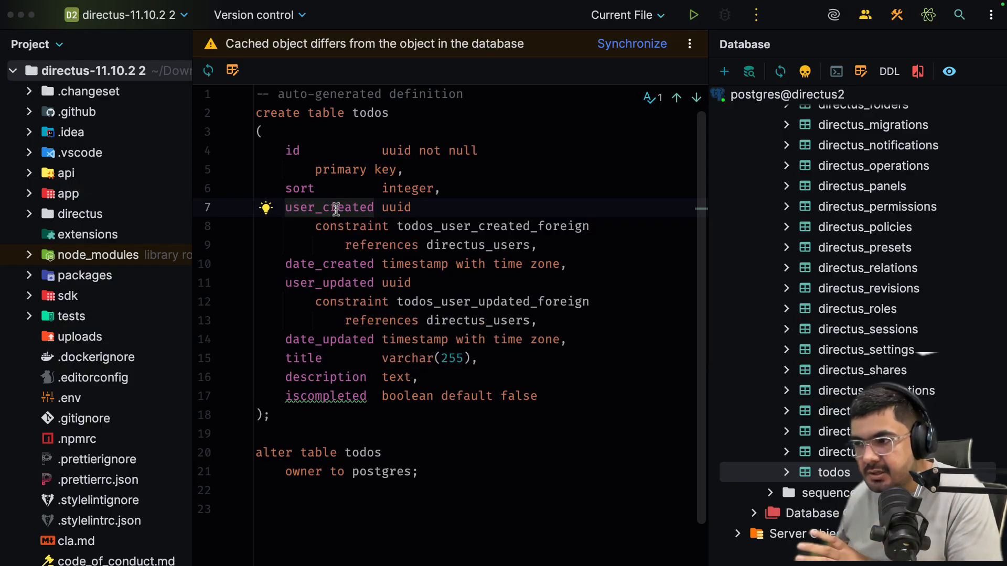
{"action": "double_click", "coordinate": [473, 247]}
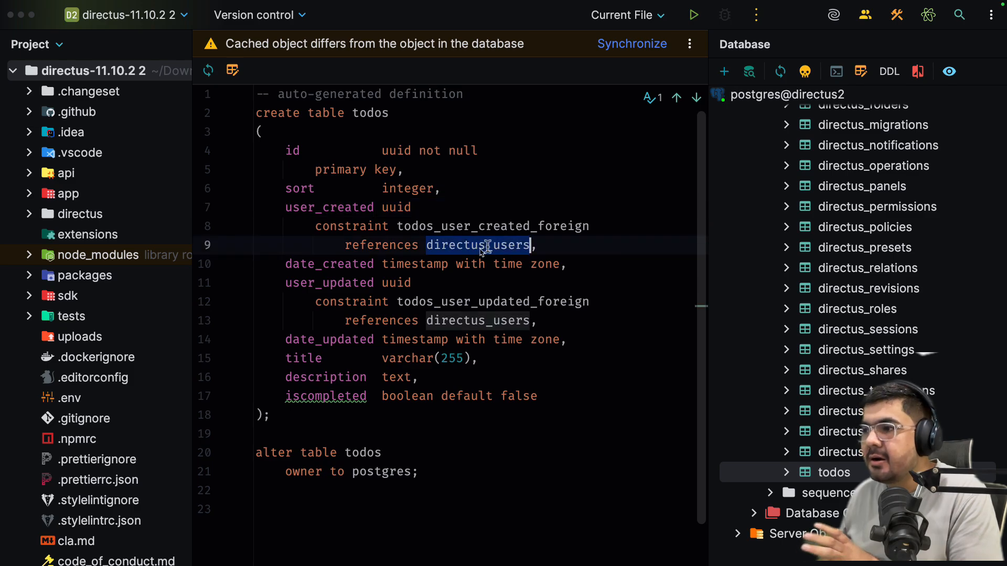
{"action": "left_click", "coordinate": [538, 243]}
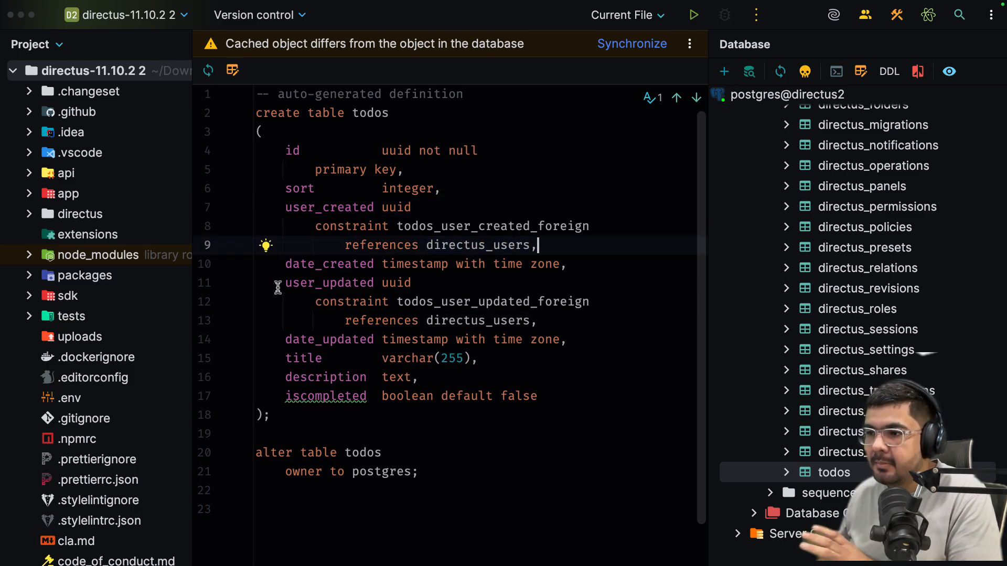
- Confirm user_updated also references directus_users, then return to Chrome
{"action": "left_click_drag", "start_coordinate": [285, 284], "coordinate": [374, 284]}
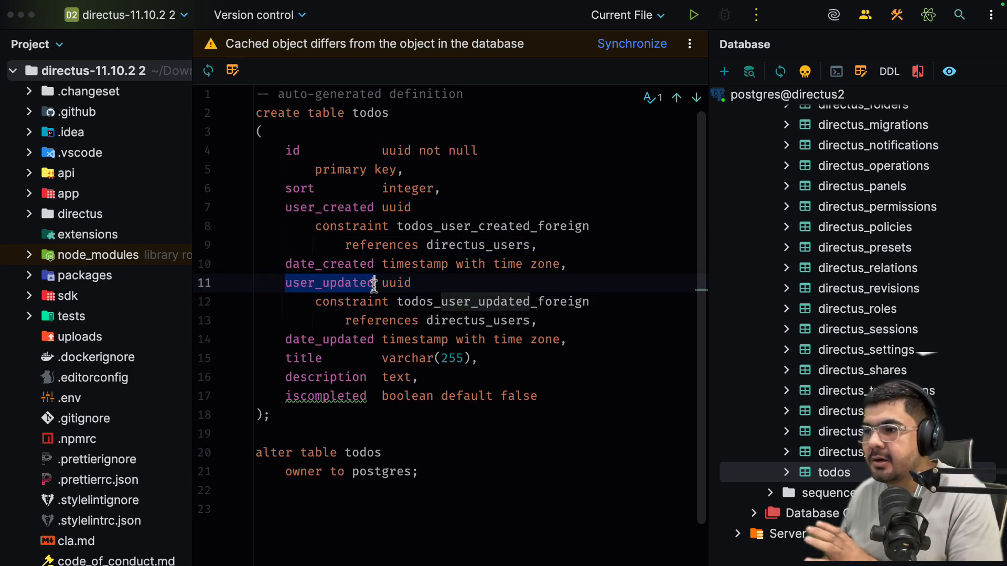
{"action": "left_click", "coordinate": [553, 324]}
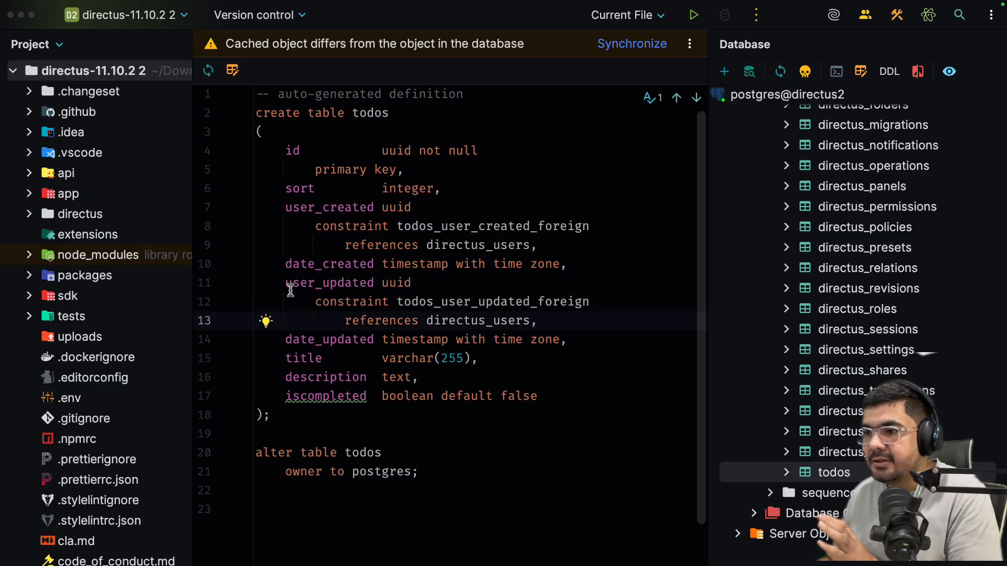
{"action": "left_click", "coordinate": [360, 283]}
{"action": "left_click", "coordinate": [502, 322]}
{"action": "left_click", "coordinate": [592, 422]}
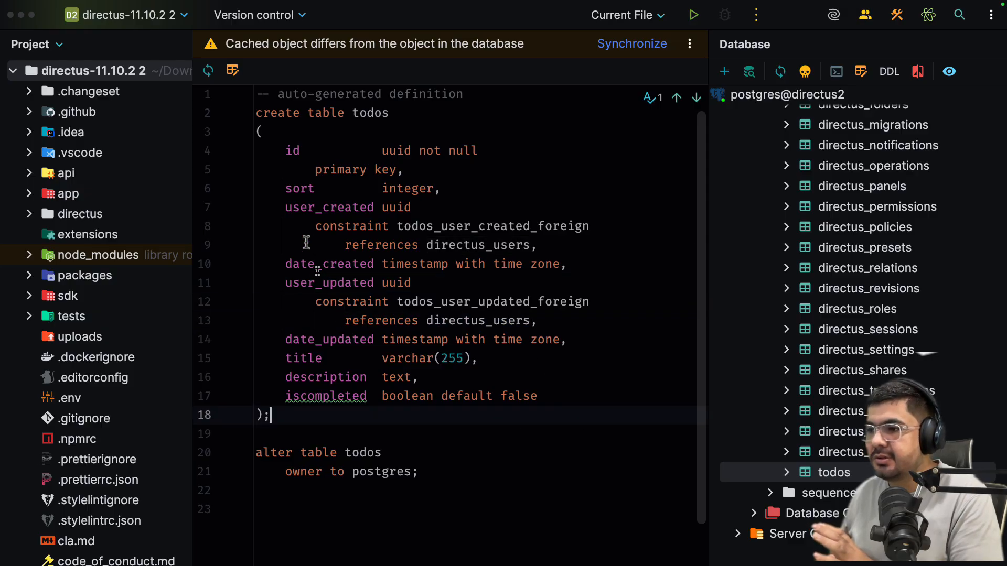
{"action": "mouse_move", "coordinate": [356, 269]}
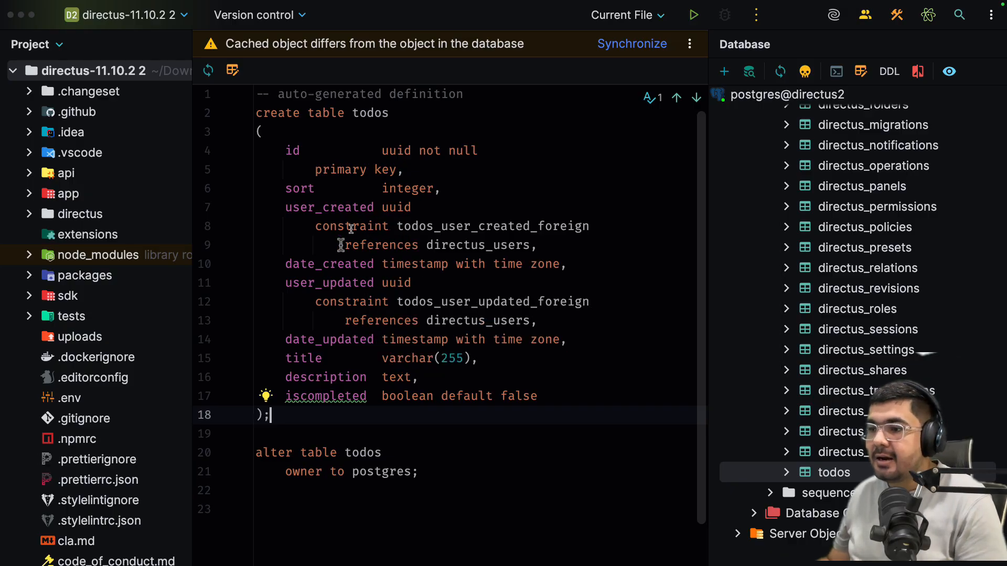
{"action": "key", "text": "super+Tab"}
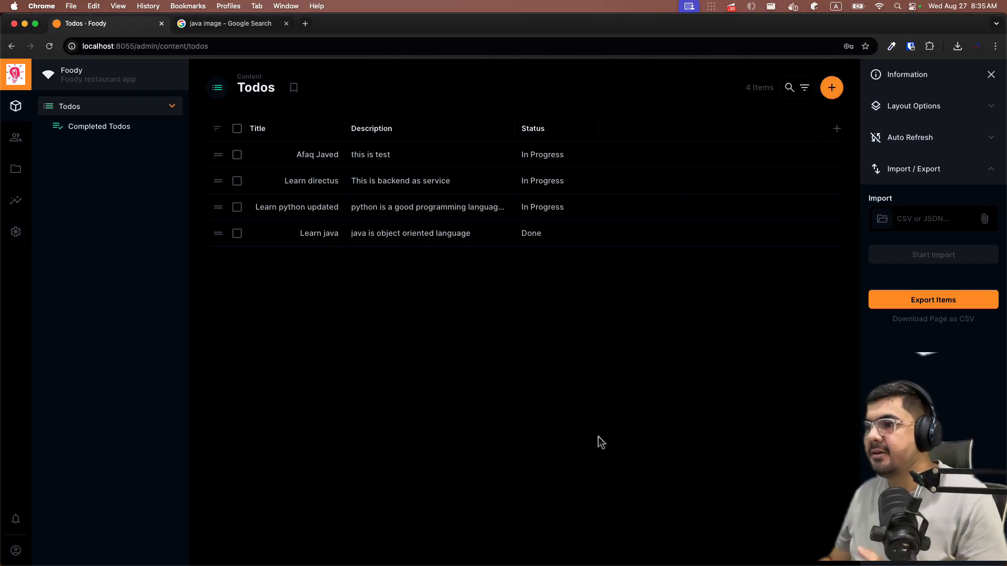
- Add the User Created field as a Todos table column, showing Admin User for all 4 items
{"action": "left_click", "coordinate": [837, 129]}
{"action": "scroll", "coordinate": [744, 222], "scroll_direction": "down", "scroll_amount": 2}
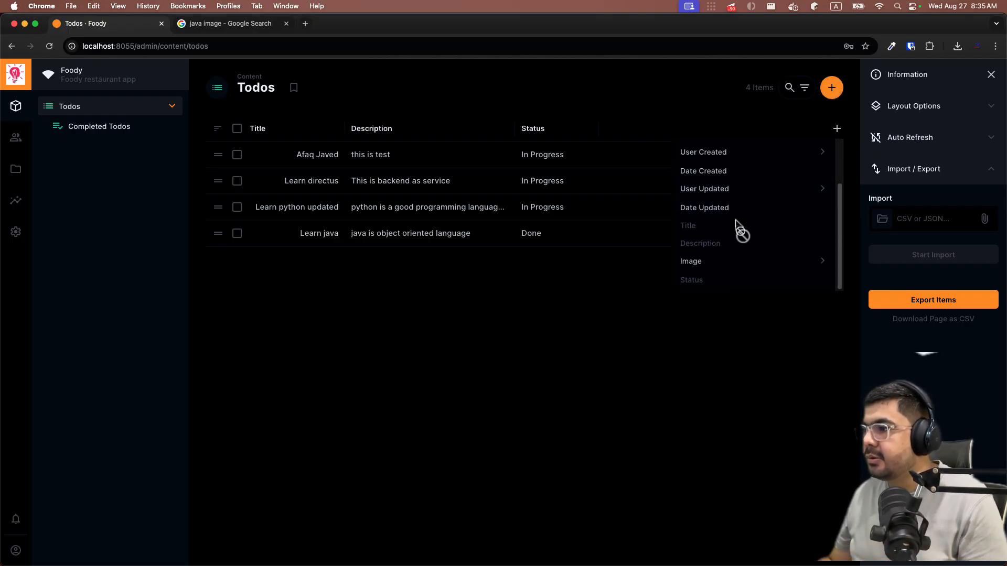
{"action": "scroll", "coordinate": [750, 215], "scroll_direction": "up", "scroll_amount": 2}
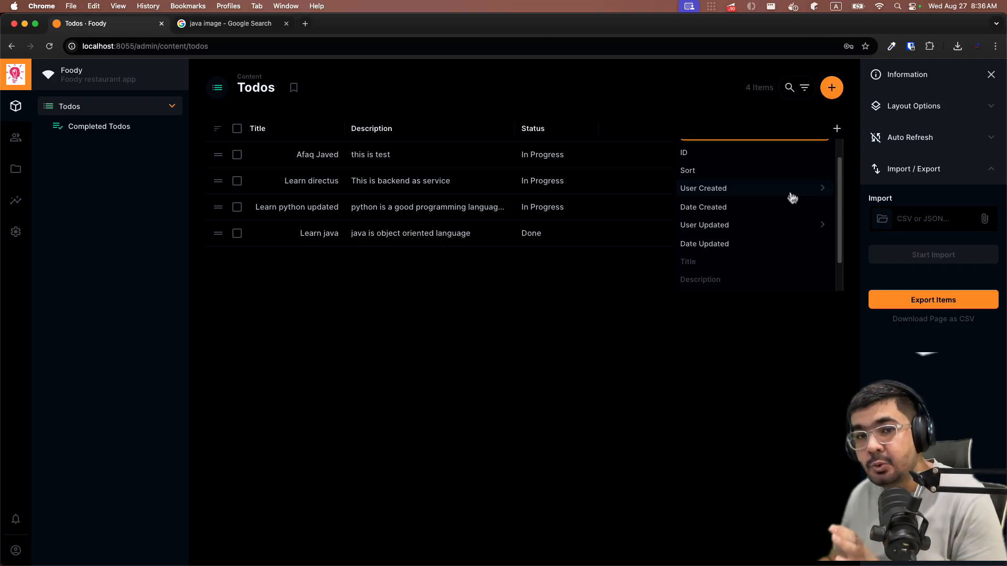
{"action": "left_click", "coordinate": [702, 189]}
{"action": "left_click", "coordinate": [638, 326]}
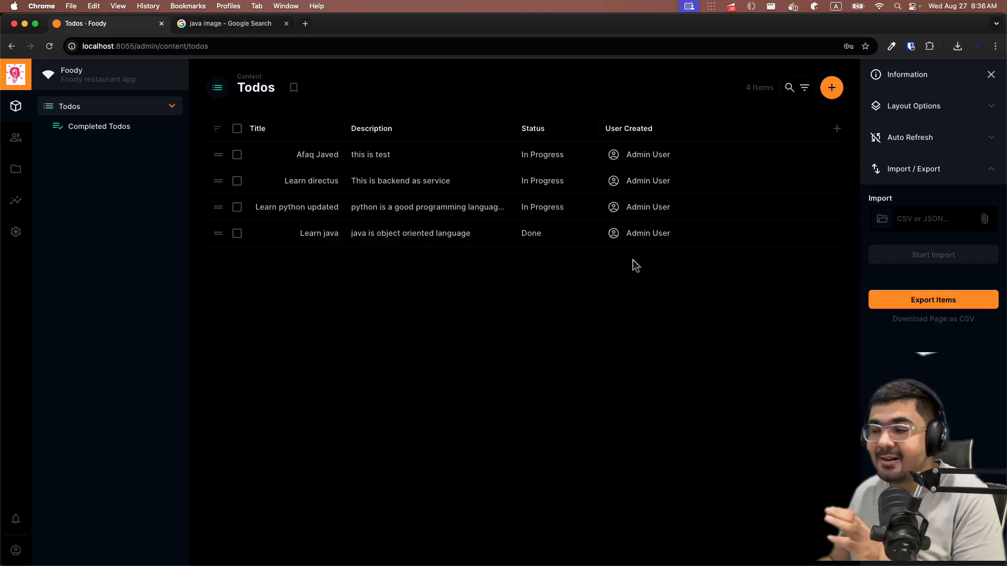
- Add User Created's First Name, Last Name and Email as columns, then scroll the table to view them
{"action": "left_click", "coordinate": [836, 129]}
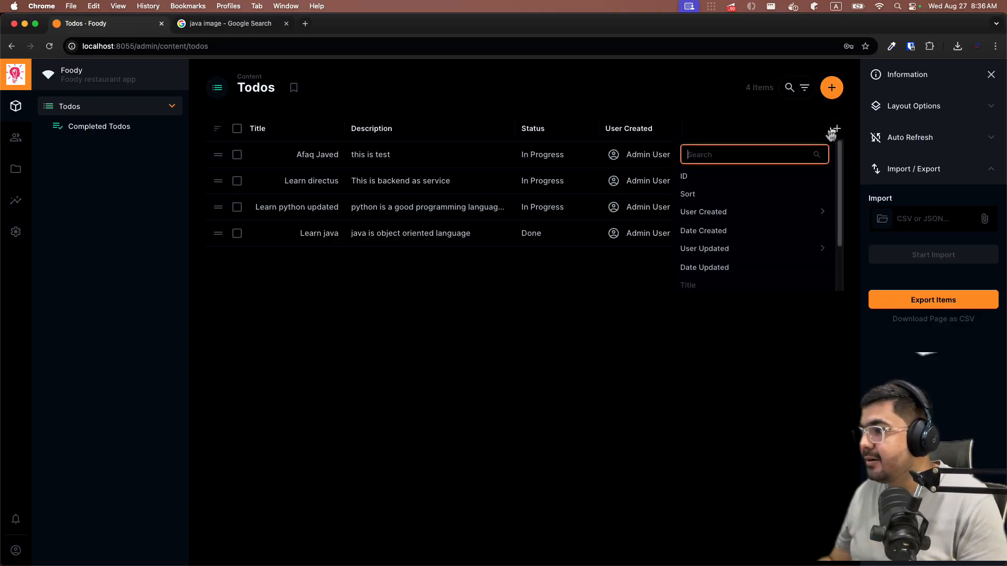
{"action": "left_click", "coordinate": [825, 216]}
{"action": "scroll", "coordinate": [750, 228], "scroll_direction": "down", "scroll_amount": 1}
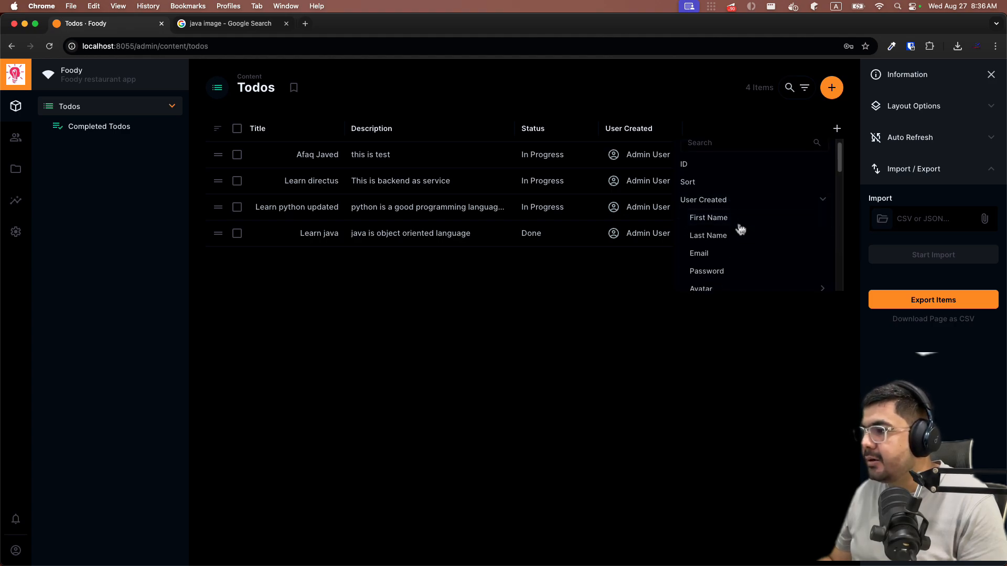
{"action": "left_click", "coordinate": [735, 223]}
{"action": "left_click", "coordinate": [720, 238]}
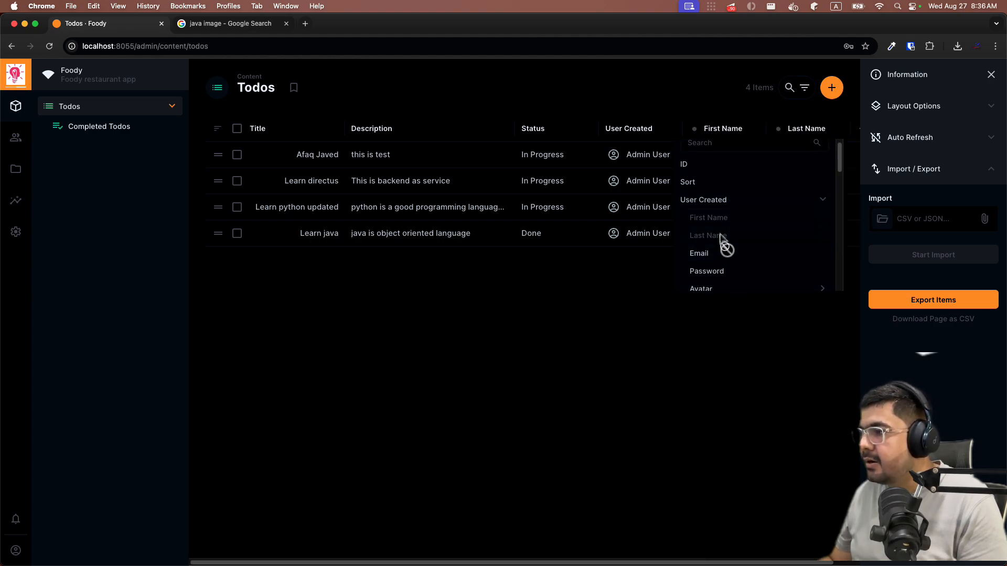
{"action": "left_click", "coordinate": [712, 254]}
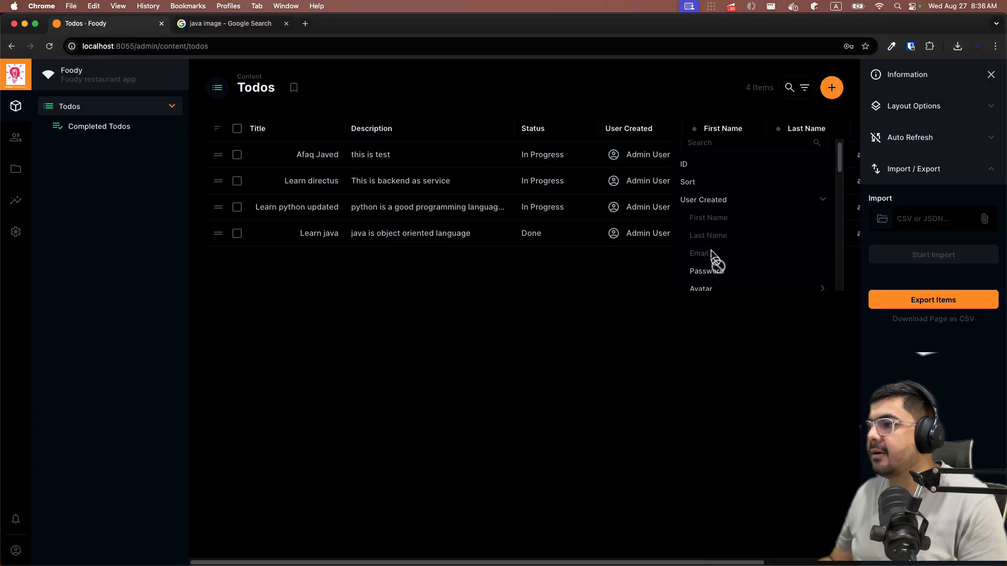
{"action": "left_click", "coordinate": [557, 297]}
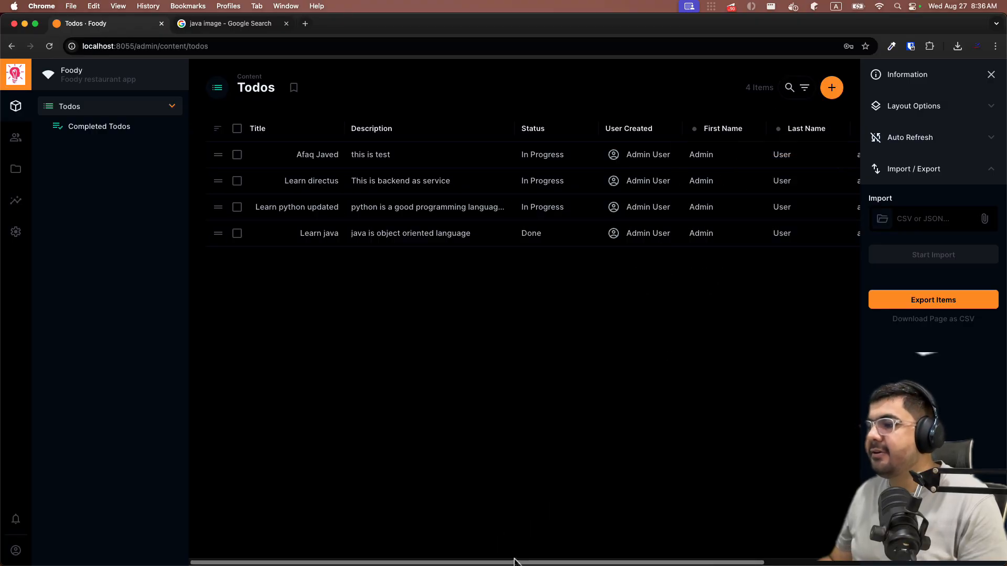
{"action": "left_click_drag", "start_coordinate": [515, 561], "coordinate": [651, 548]}
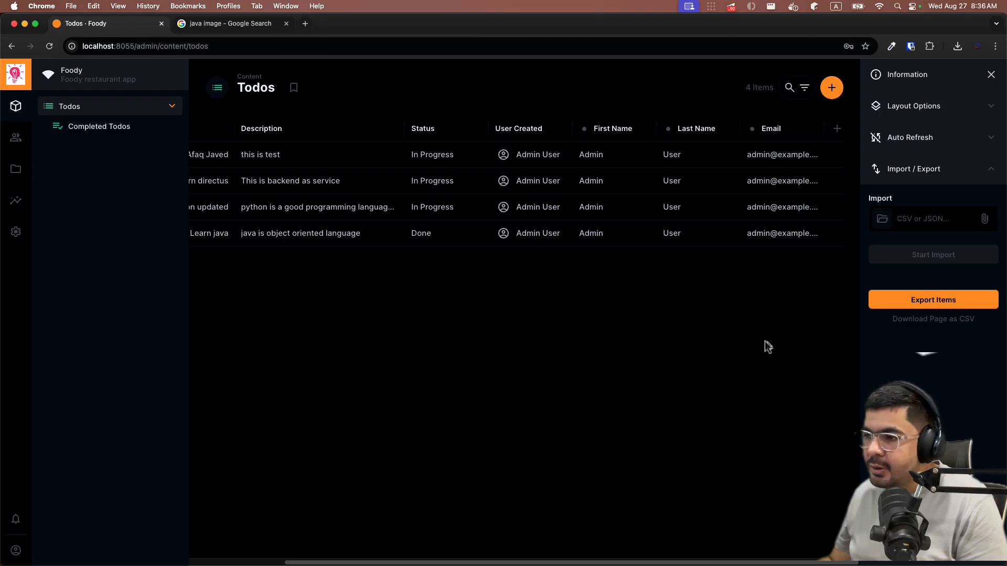
{"action": "left_click_drag", "start_coordinate": [674, 563], "coordinate": [471, 562]}
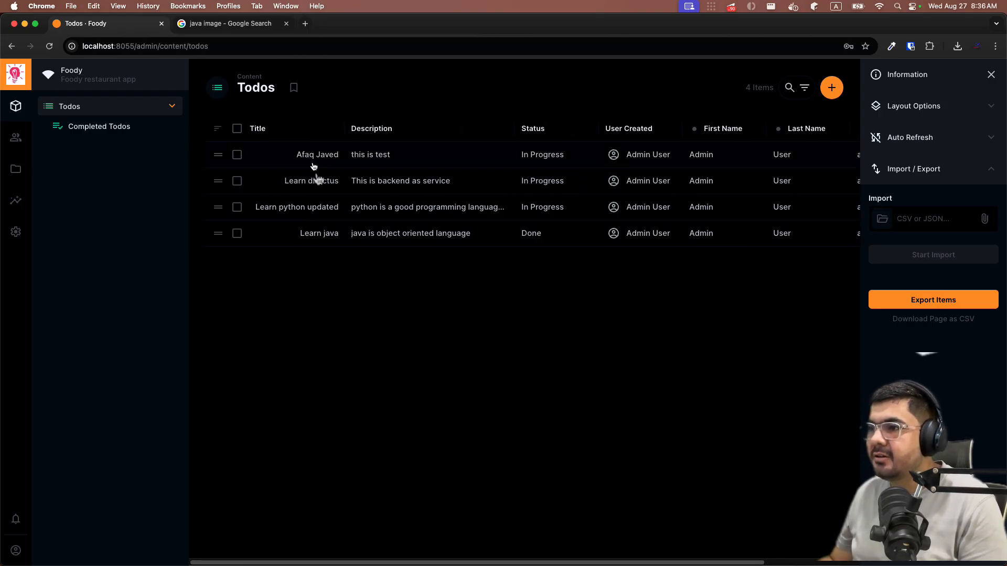